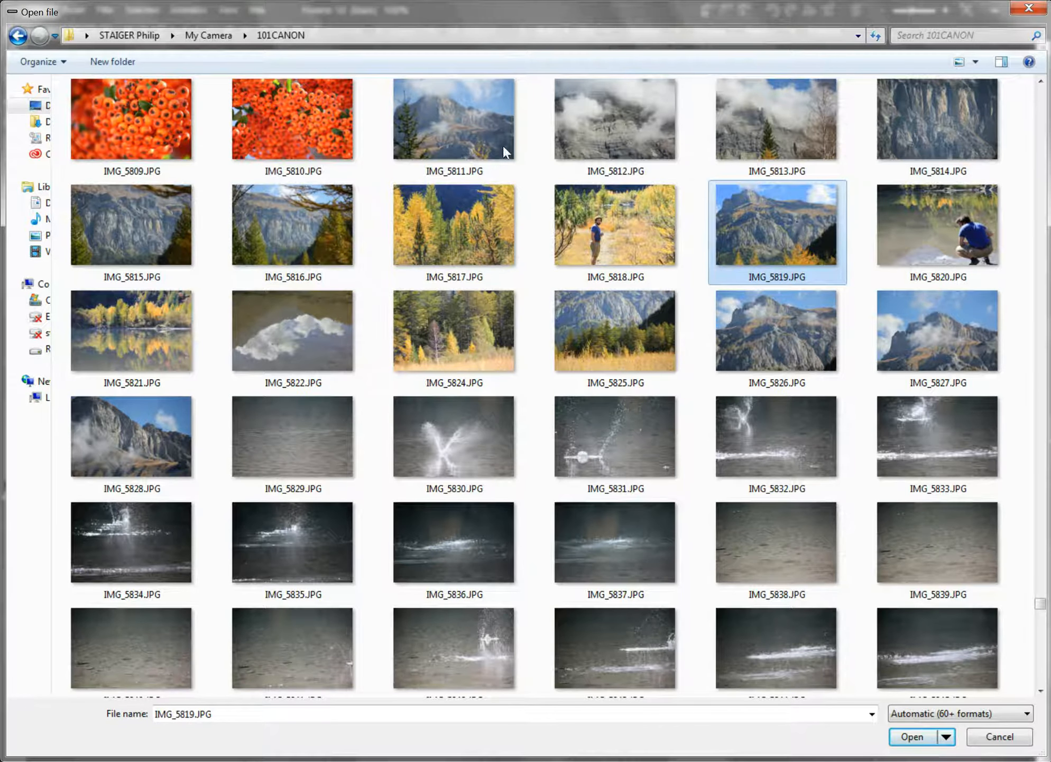
Step: Open the photo IMG_5819.JPG in place of the existing image and store a copy of it
key("Return")
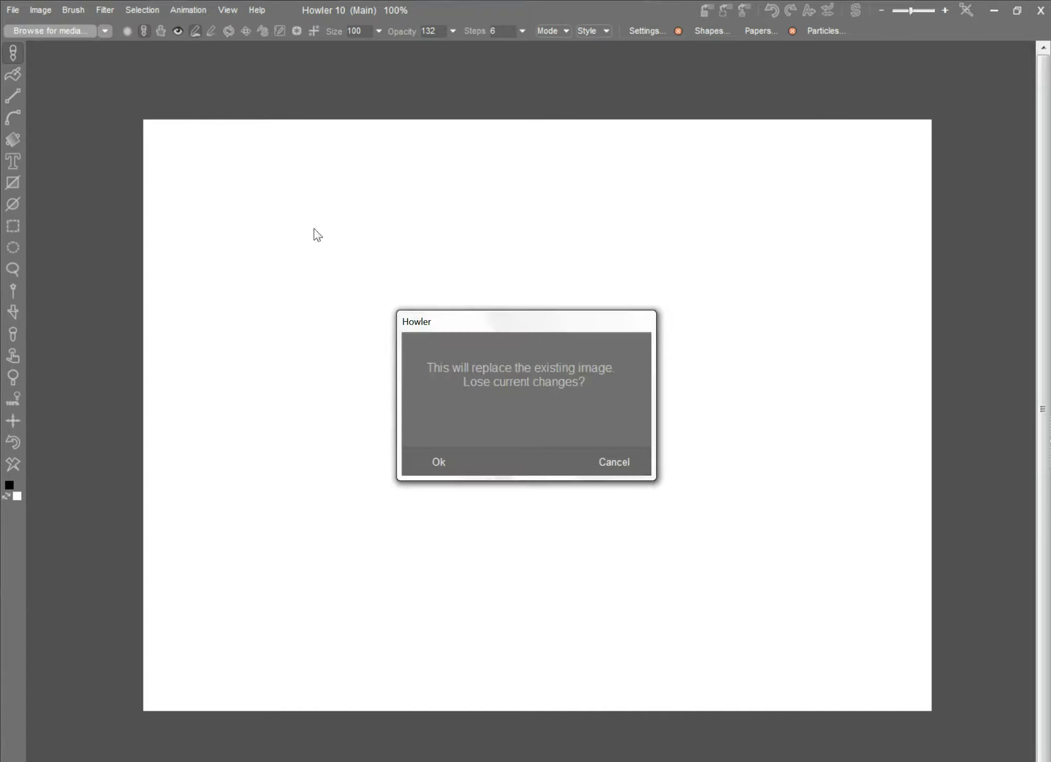
left_click(439, 461)
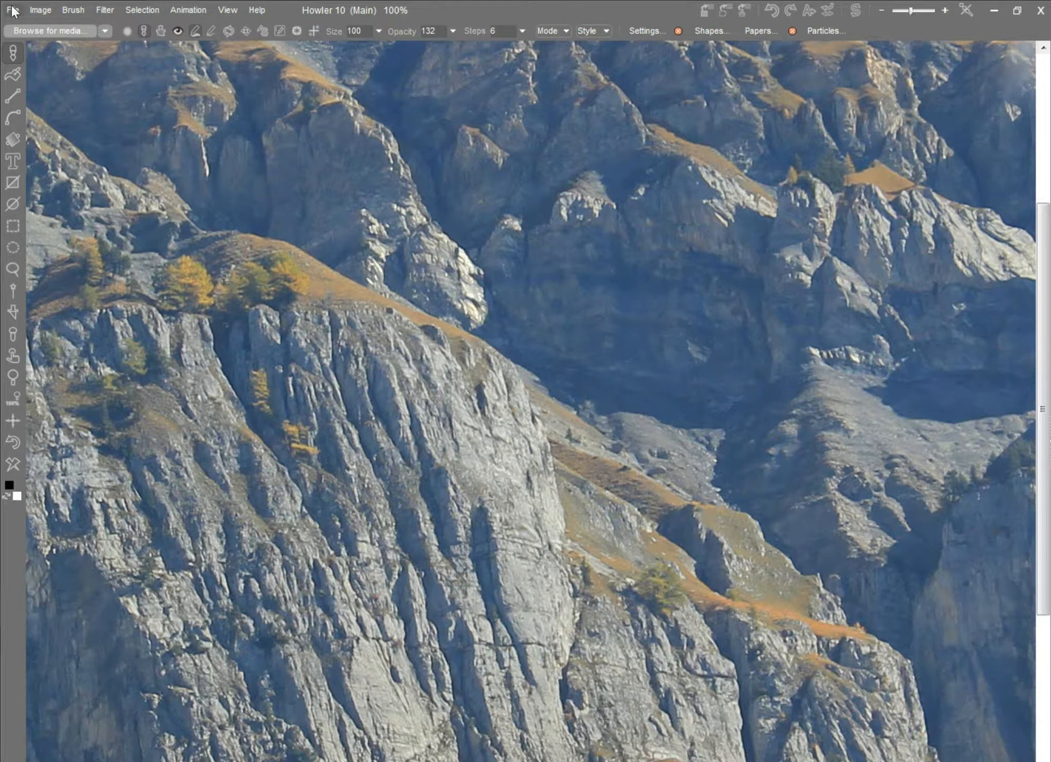
left_click(43, 10)
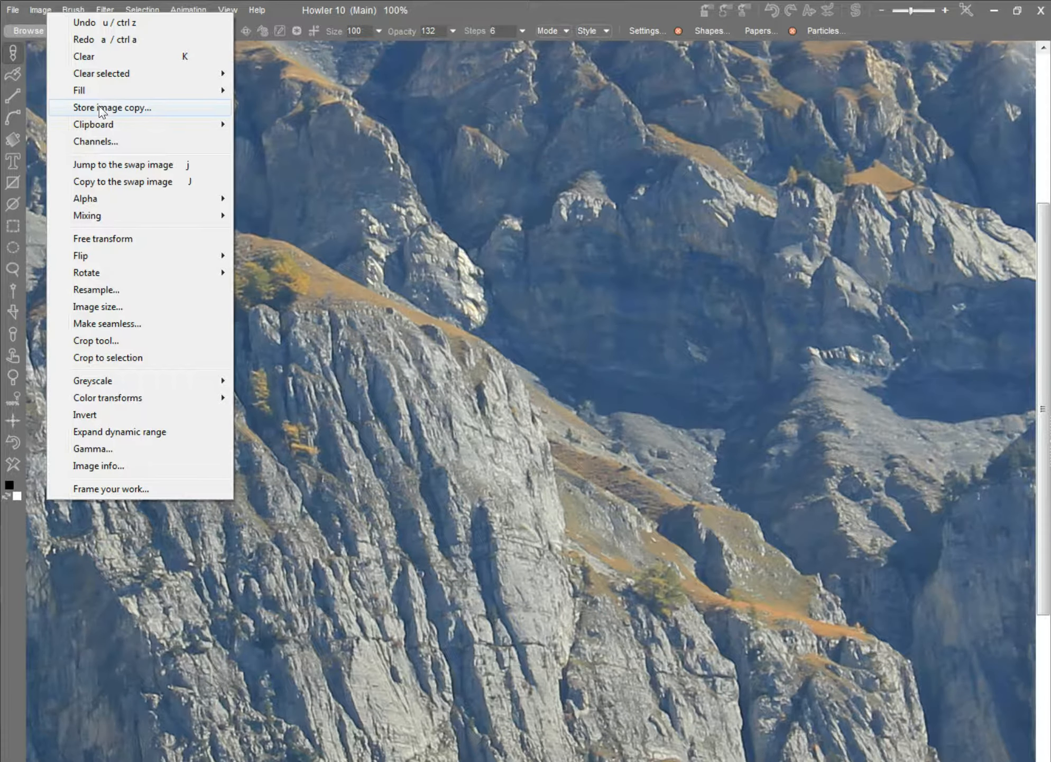
key("Return")
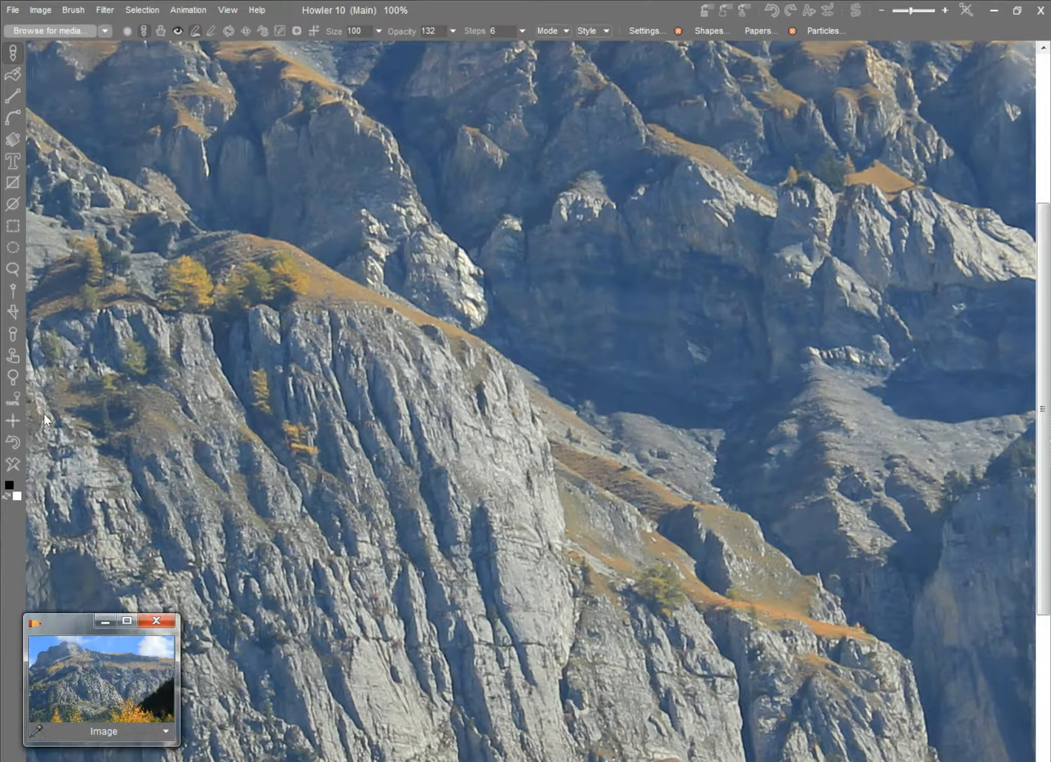
Step: Open the photo IMG_5861.JPG in place of the current image and store a copy of it
left_click(13, 10)
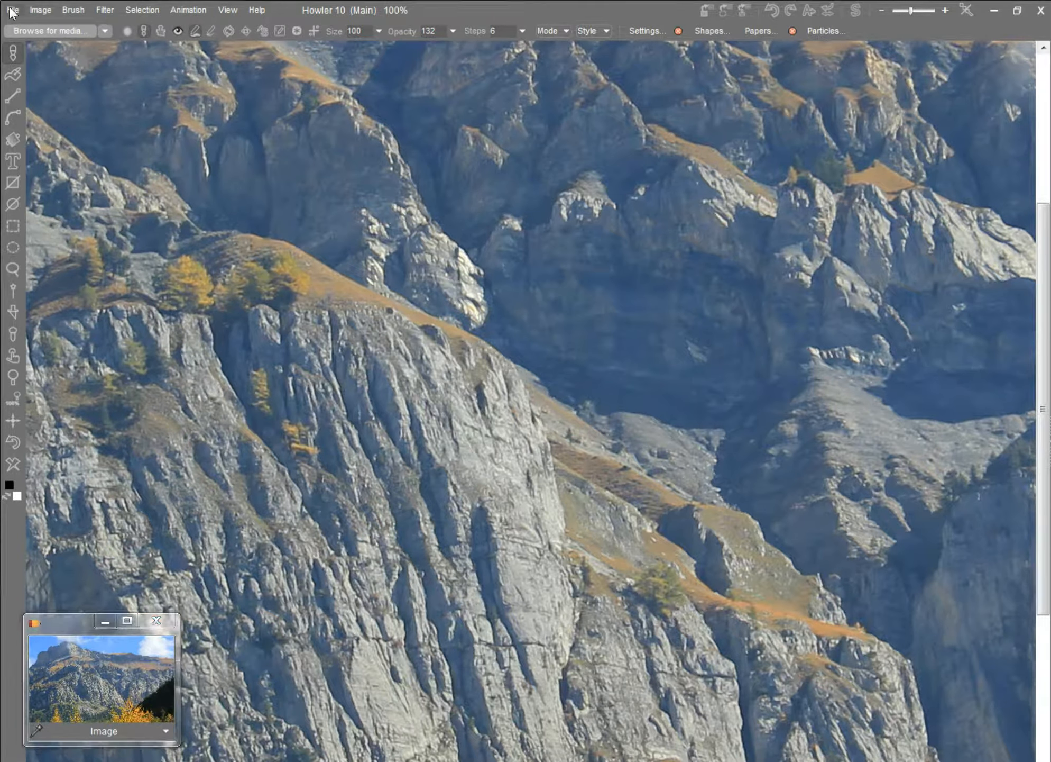
left_click(56, 38)
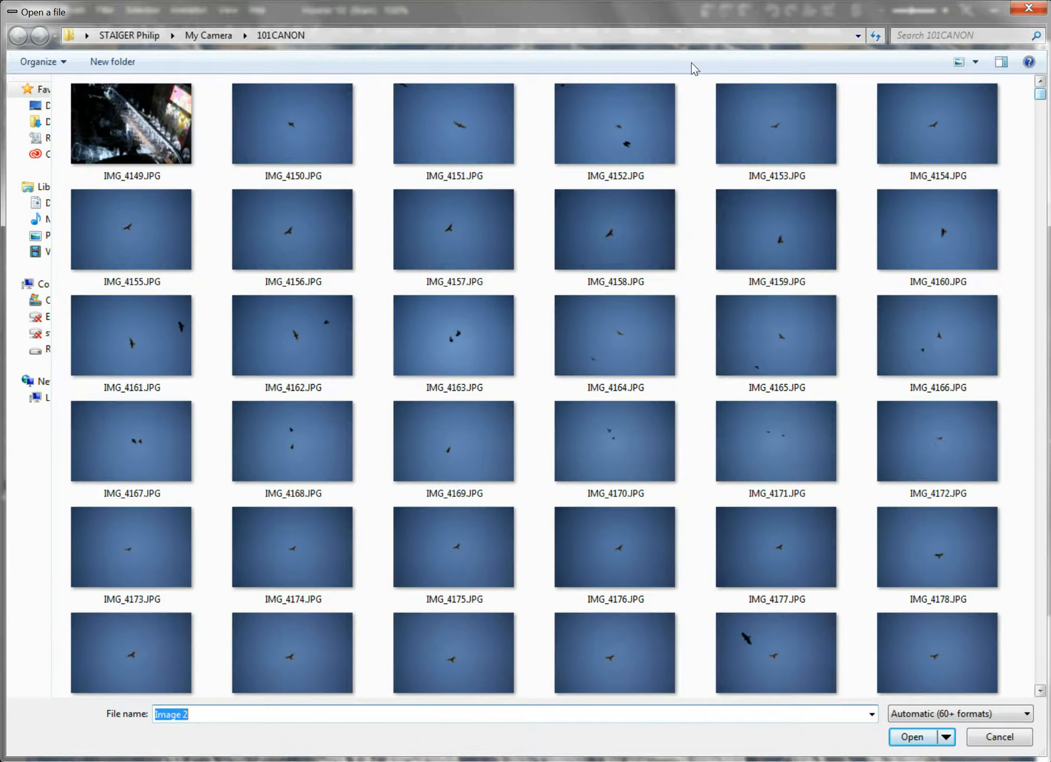
scroll(704, 185, "down", 15)
scroll(703, 184, "down", 20)
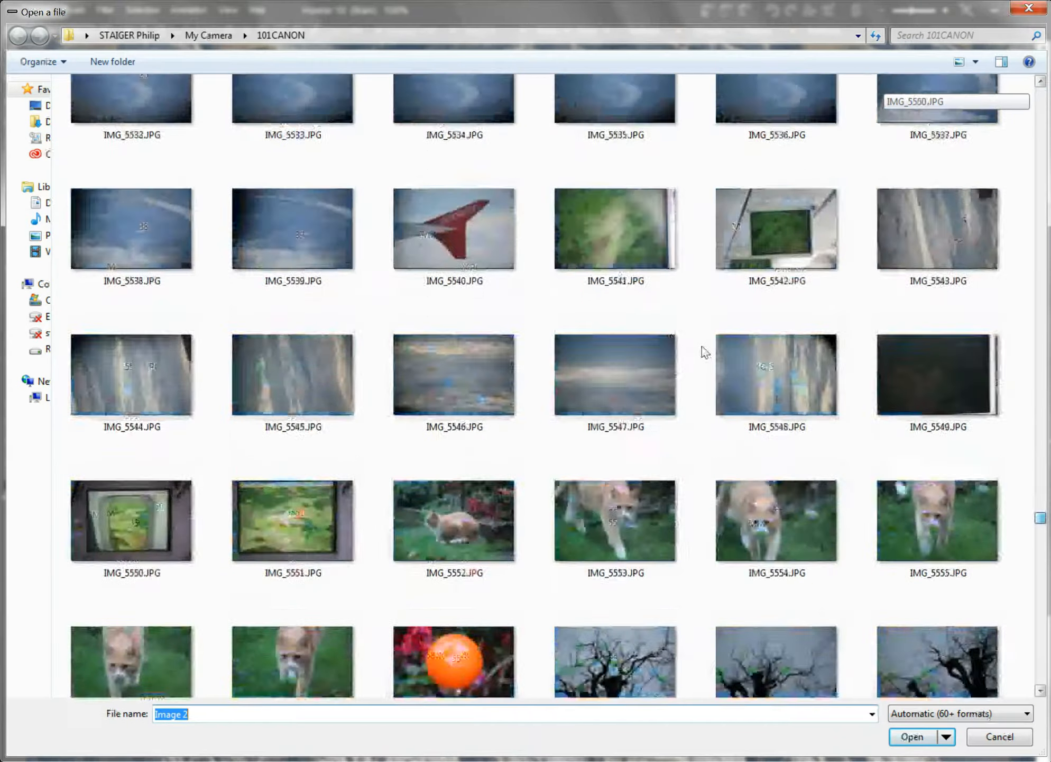
scroll(701, 346, "down", 20)
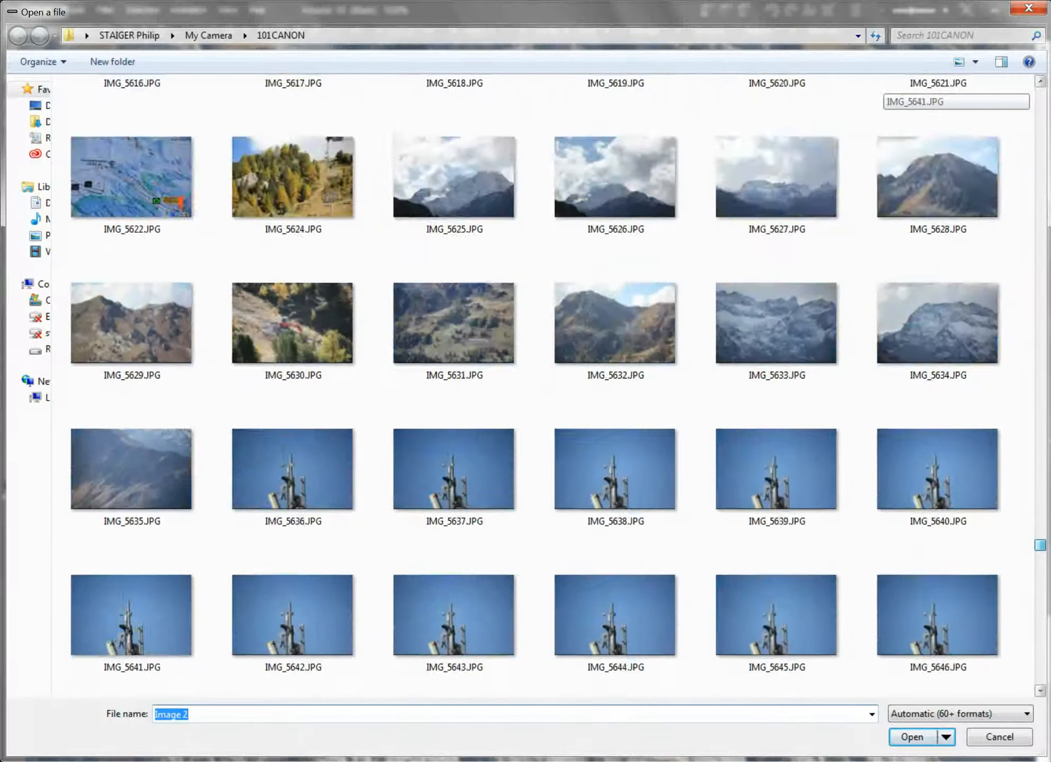
scroll(701, 385, "down", 20)
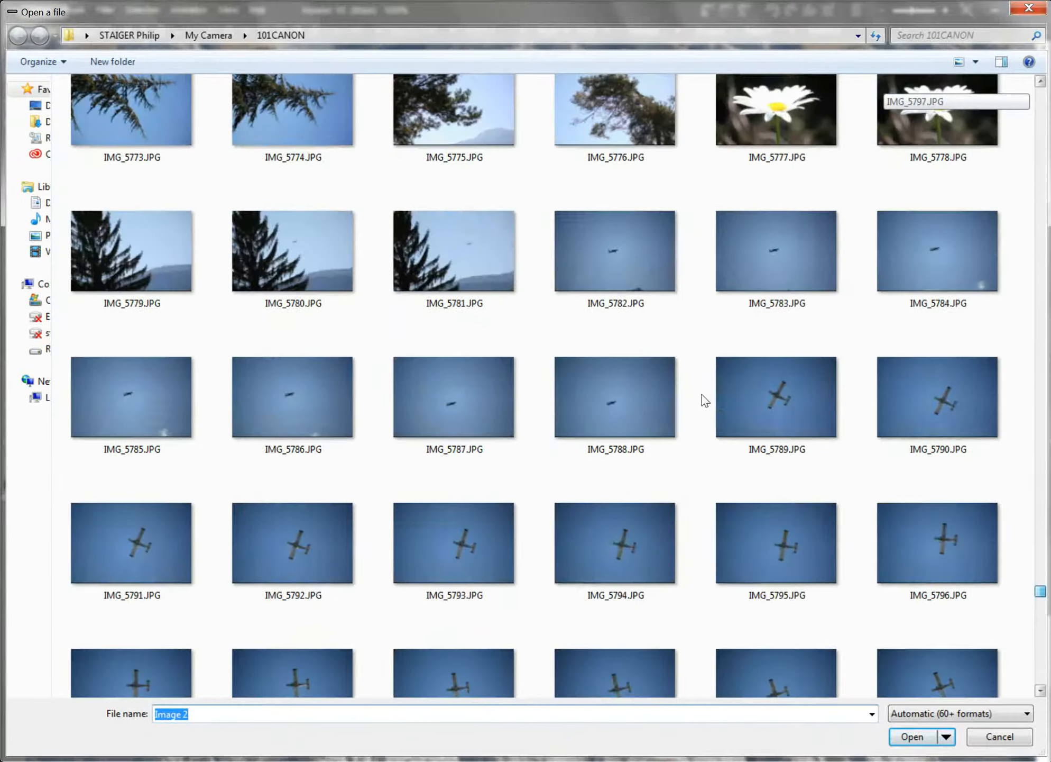
scroll(702, 441, "down", 10)
scroll(703, 446, "up", 9)
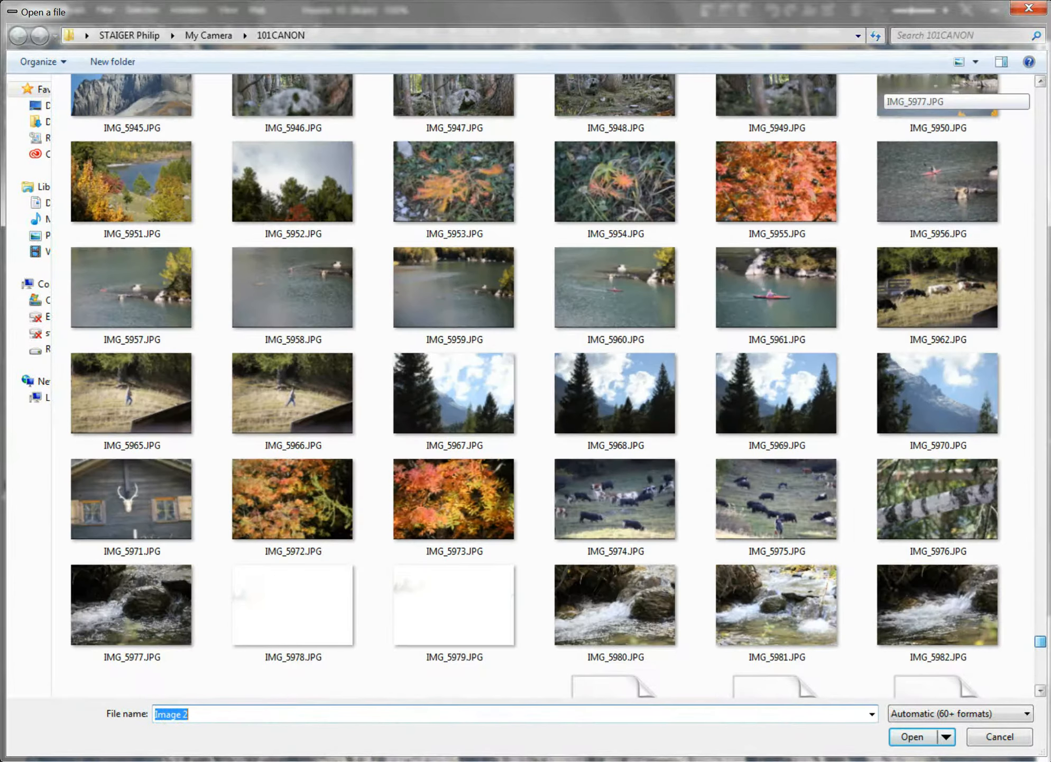
scroll(550, 386, "up", 5)
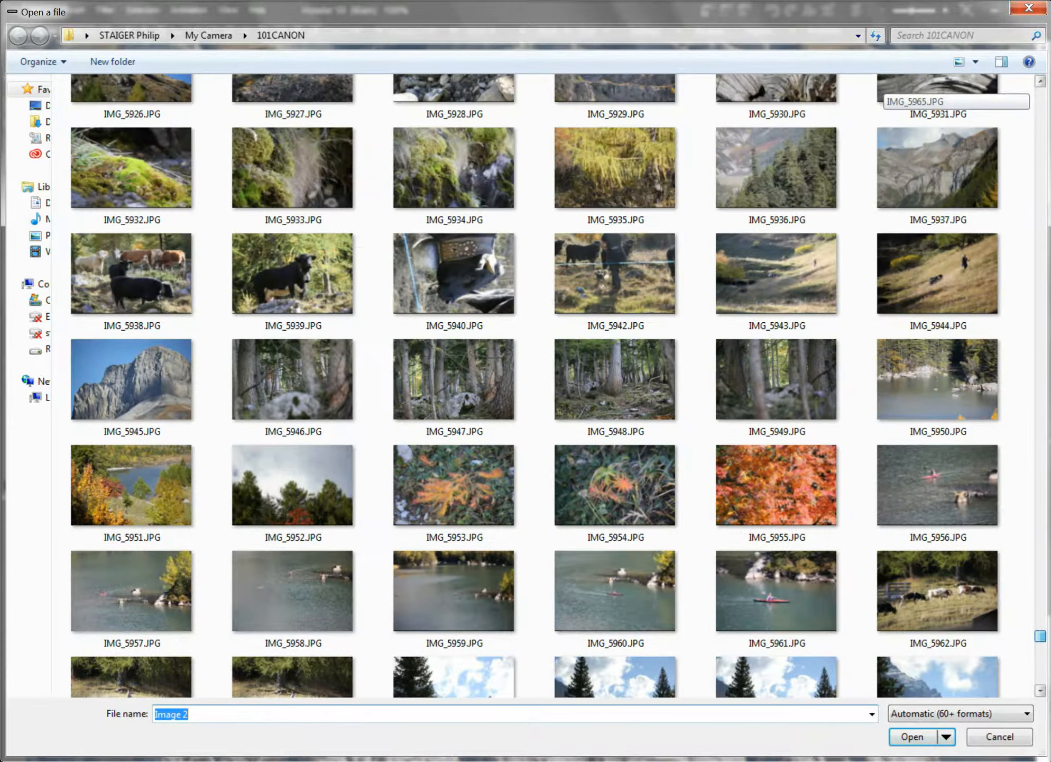
scroll(704, 426, "up", 3)
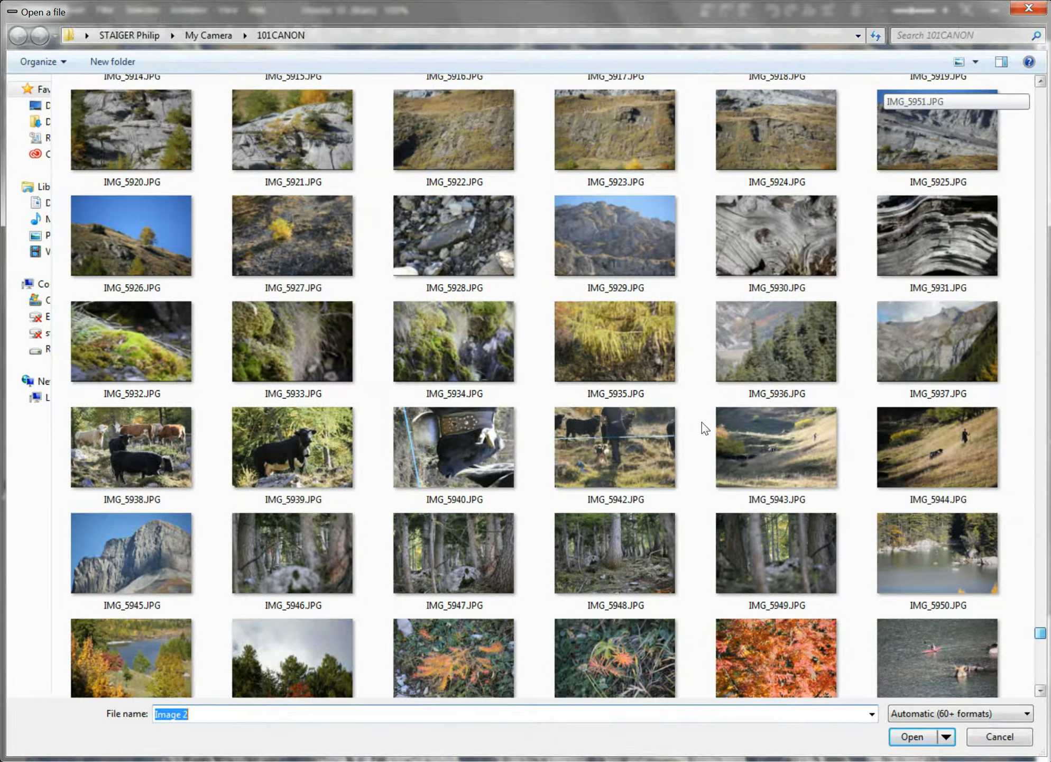
scroll(701, 422, "up", 4)
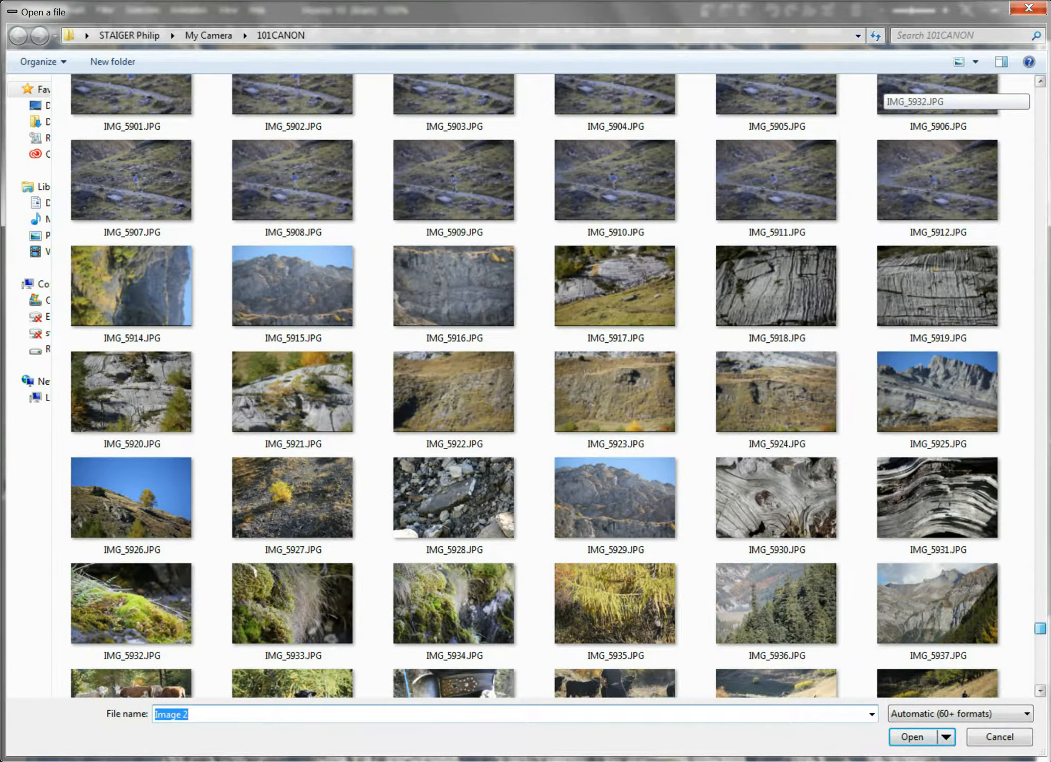
scroll(701, 412, "up", 8)
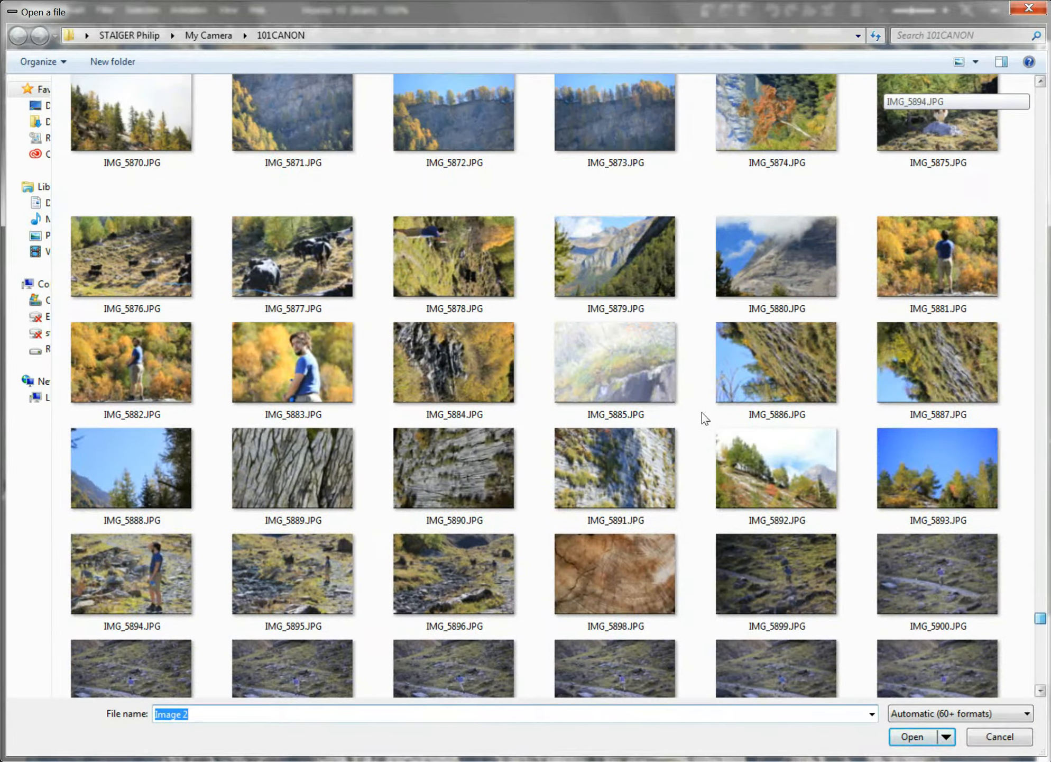
scroll(702, 412, "up", 6)
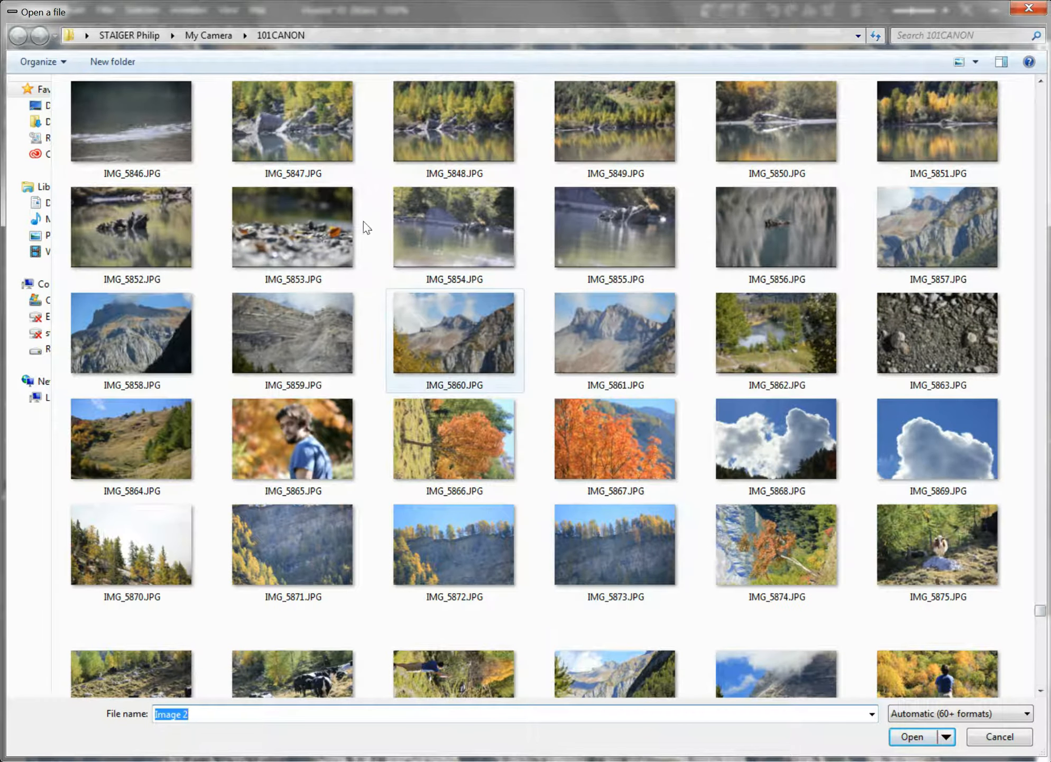
double_click(615, 333)
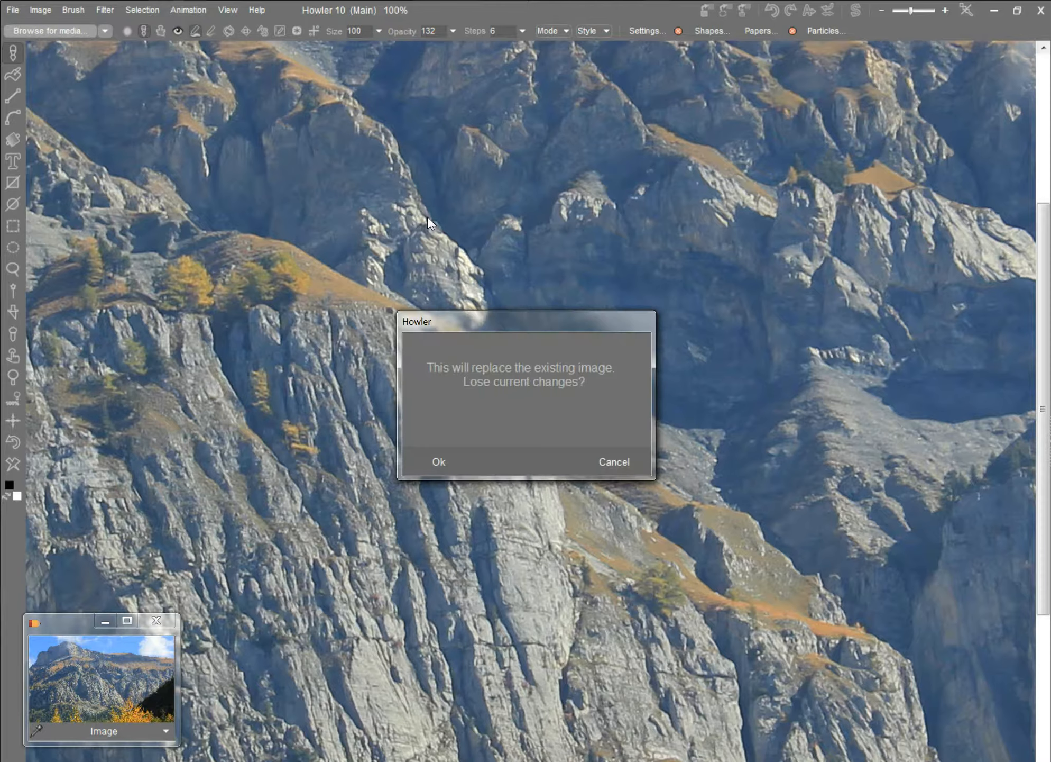
left_click(438, 461)
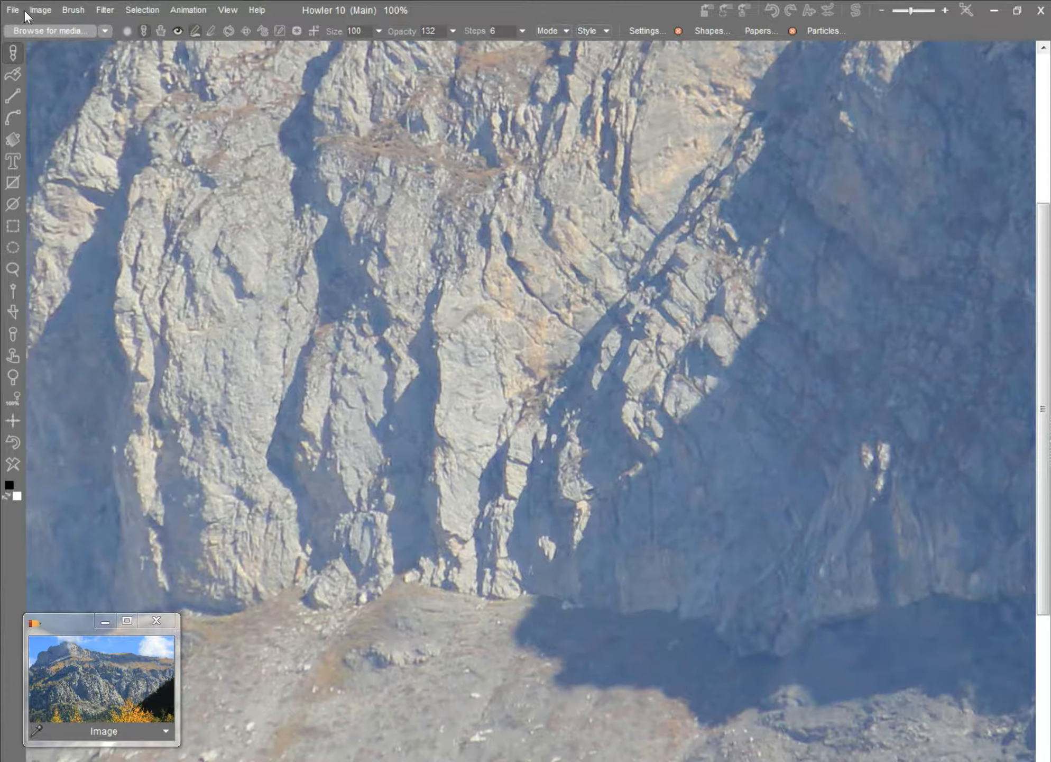
left_click(40, 9)
left_click(79, 101)
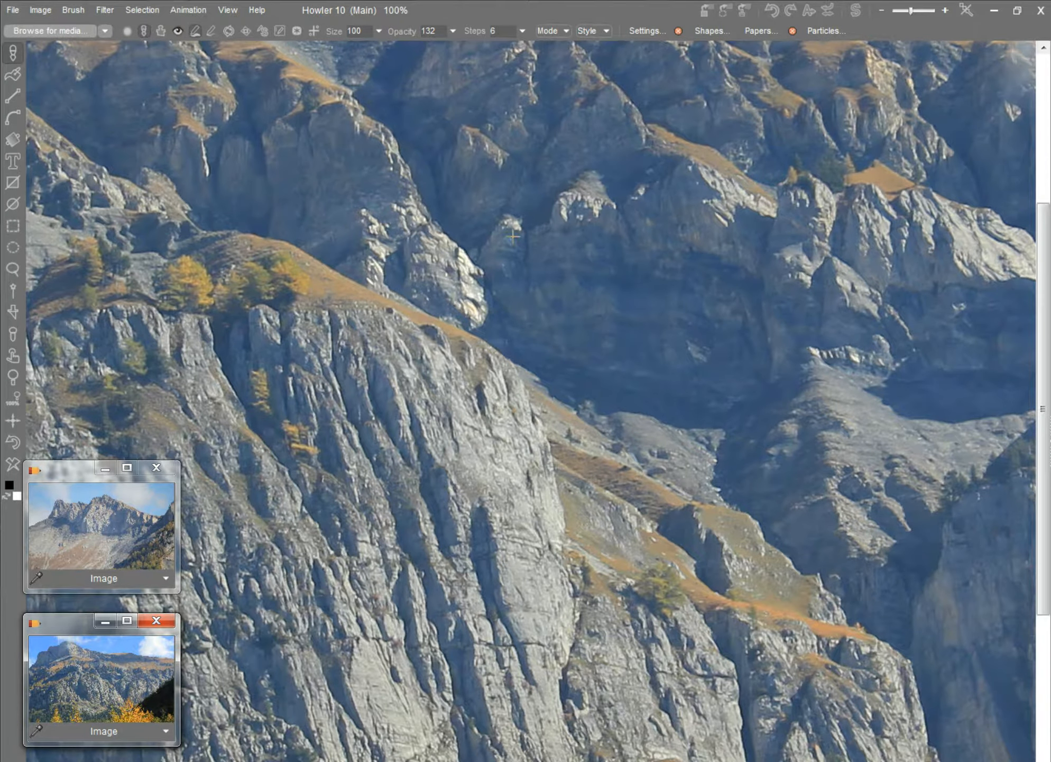
Step: Look up the image information for the main image's buffer width and height
left_click_drag(594, 264, 346, 162)
left_click_drag(367, 110, 388, 116)
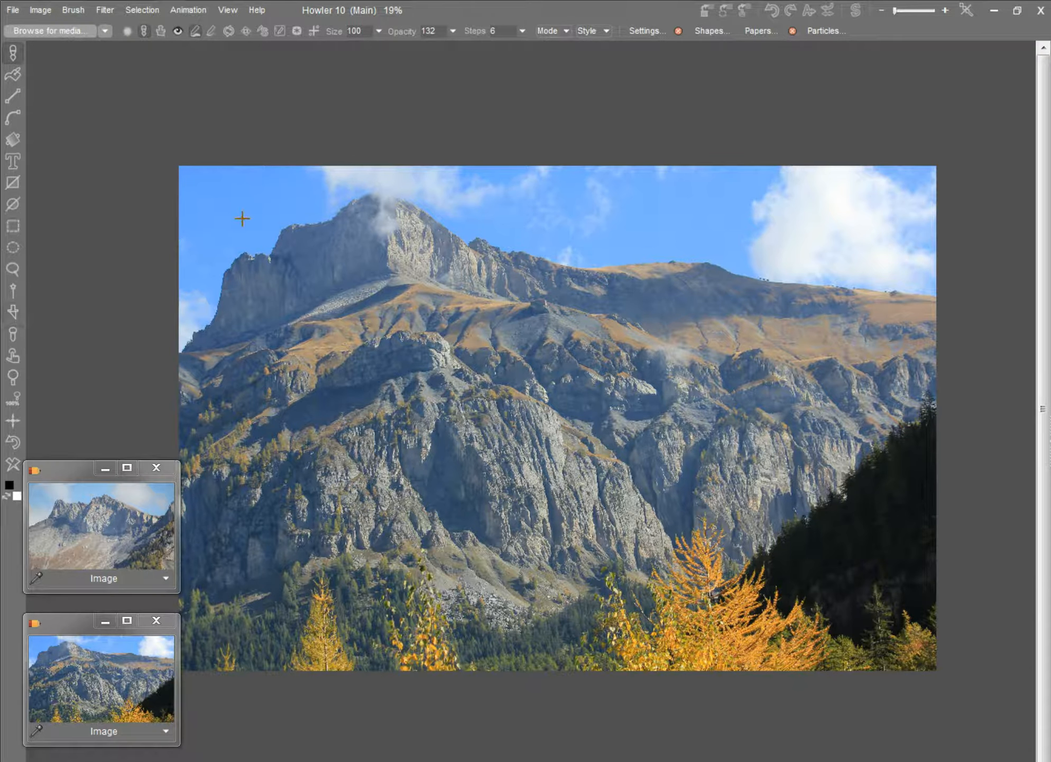
left_click(40, 10)
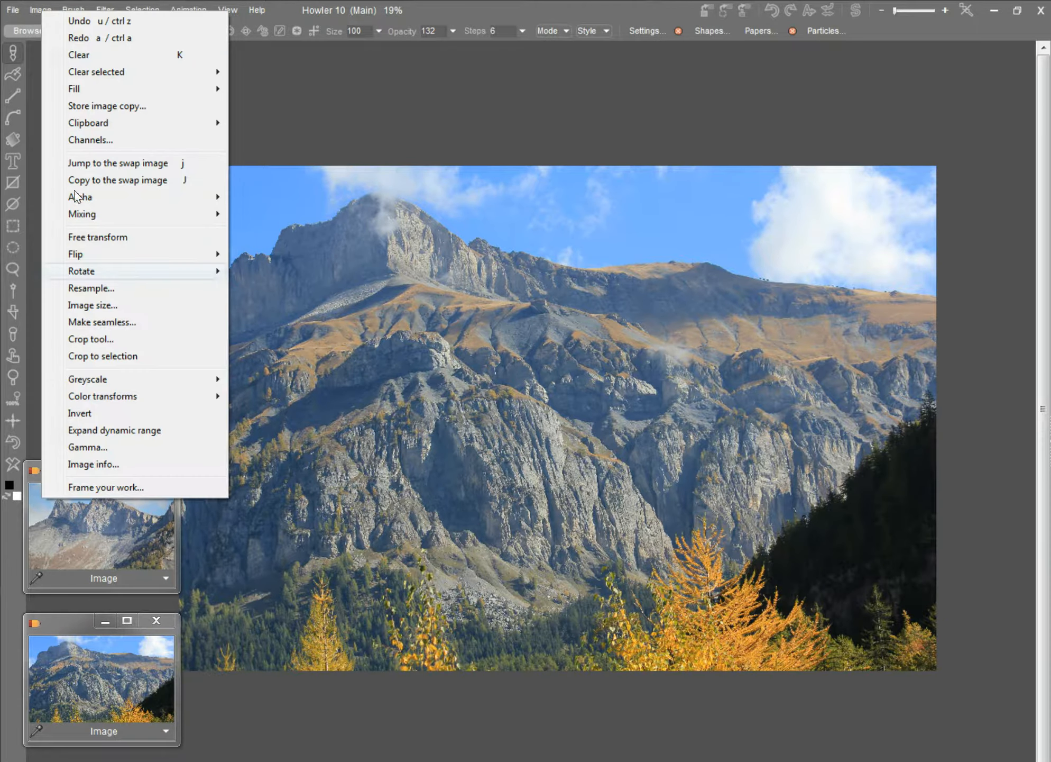
left_click(86, 465)
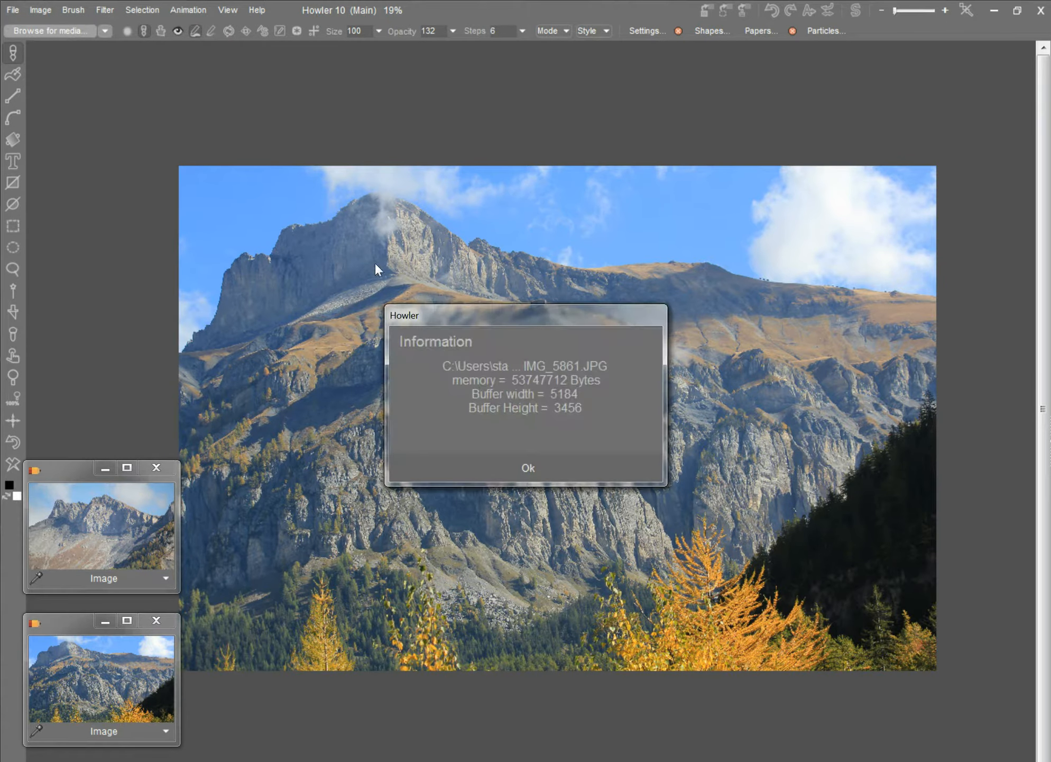
key("Return")
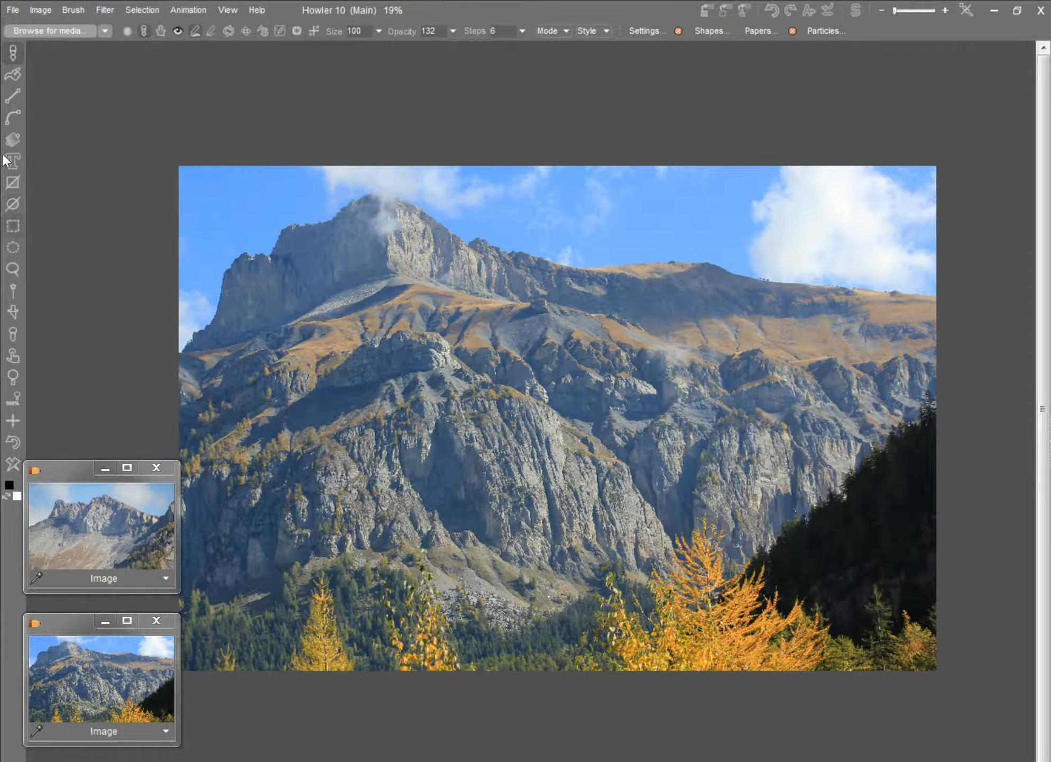
Step: Draw a rectangular selection over the mountain's left slope and turn on the selection overlay
key("r")
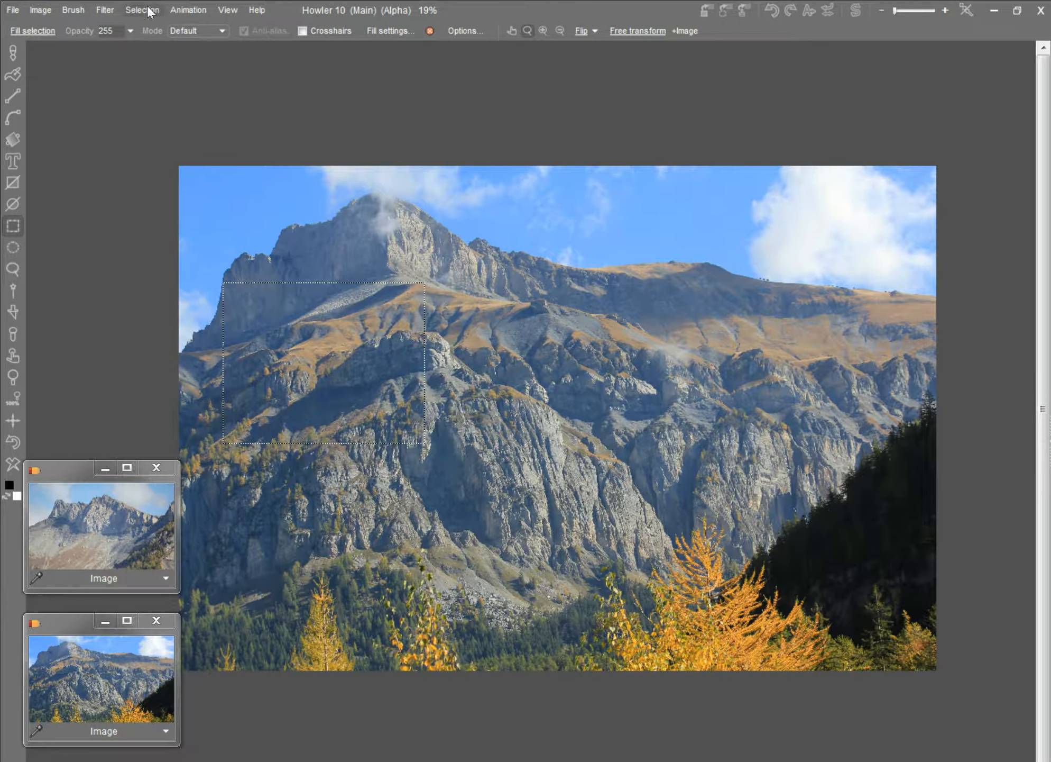
left_click(149, 10)
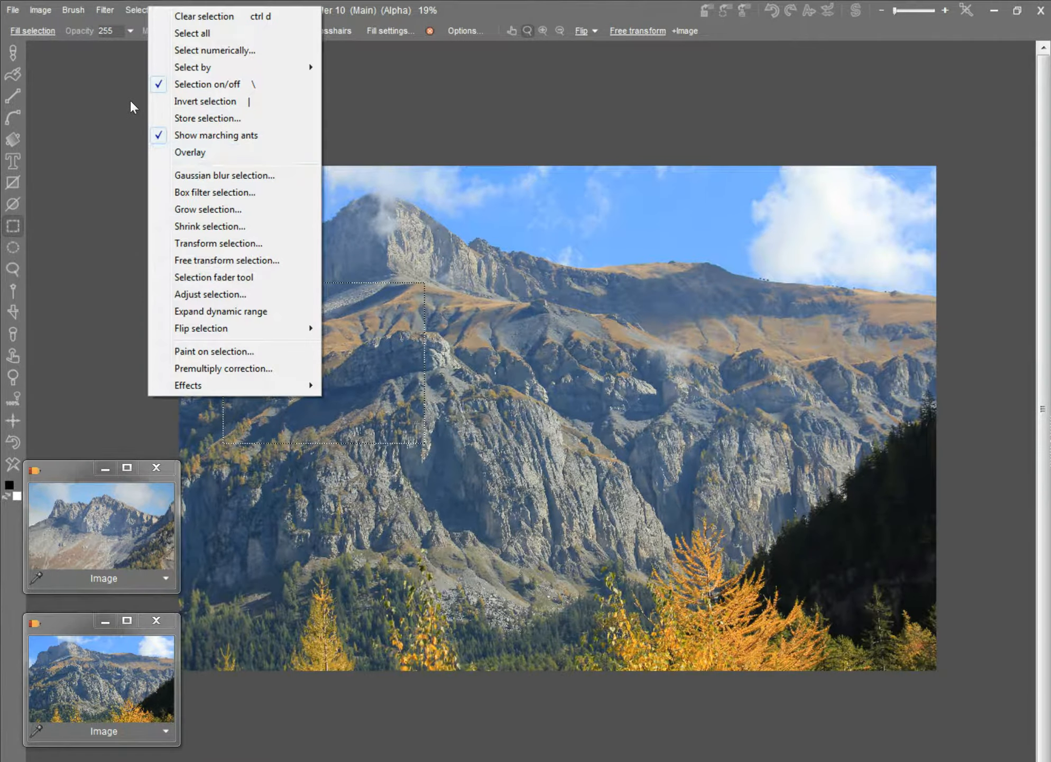
left_click(189, 152)
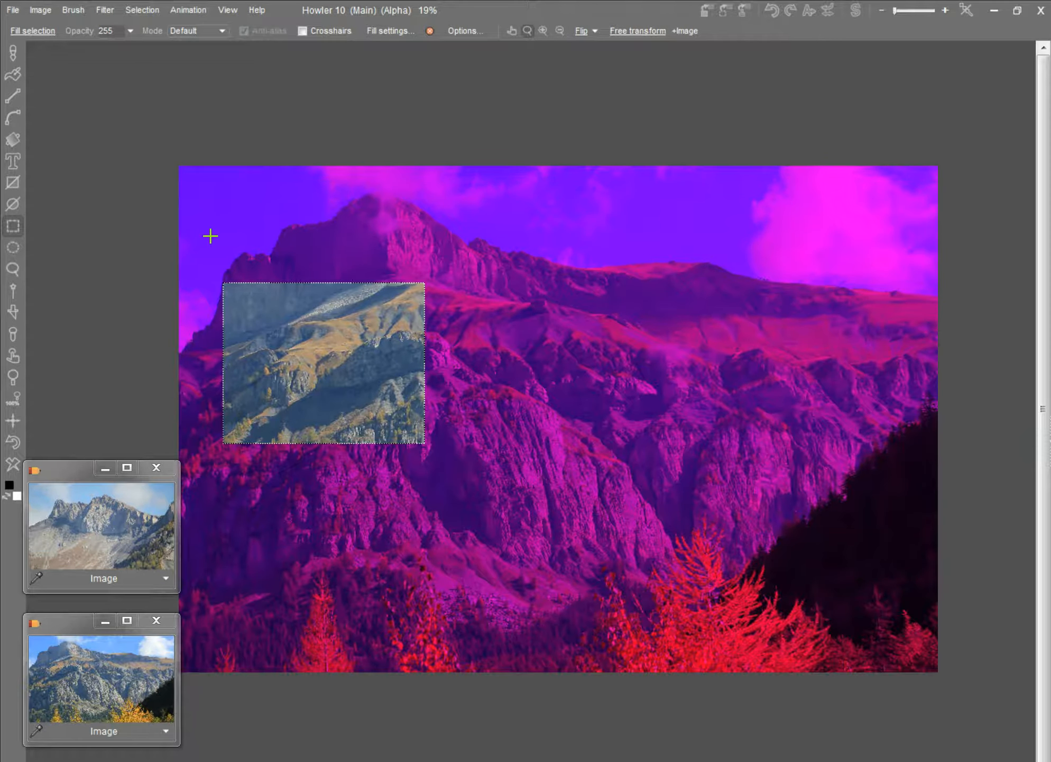
Step: Move the rectangular selection across the mountain to the rocks right of centre, and clear the selection
left_click_drag(207, 229, 387, 284)
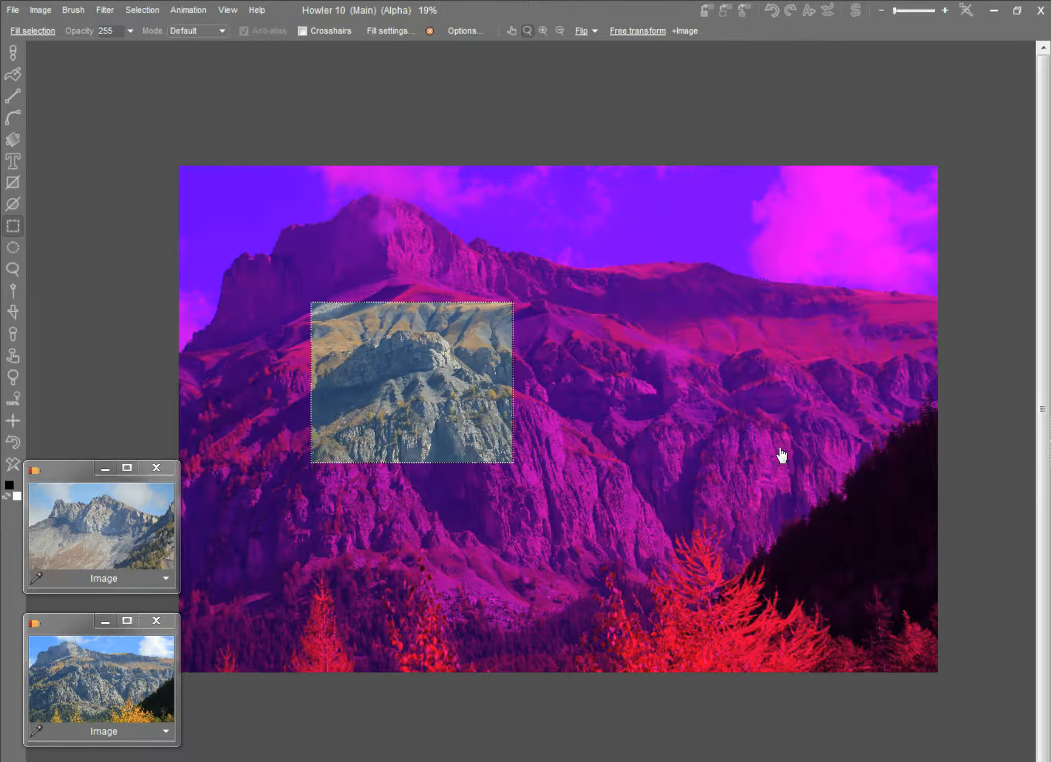
left_click_drag(322, 235, 575, 206)
left_click_drag(322, 226, 636, 284)
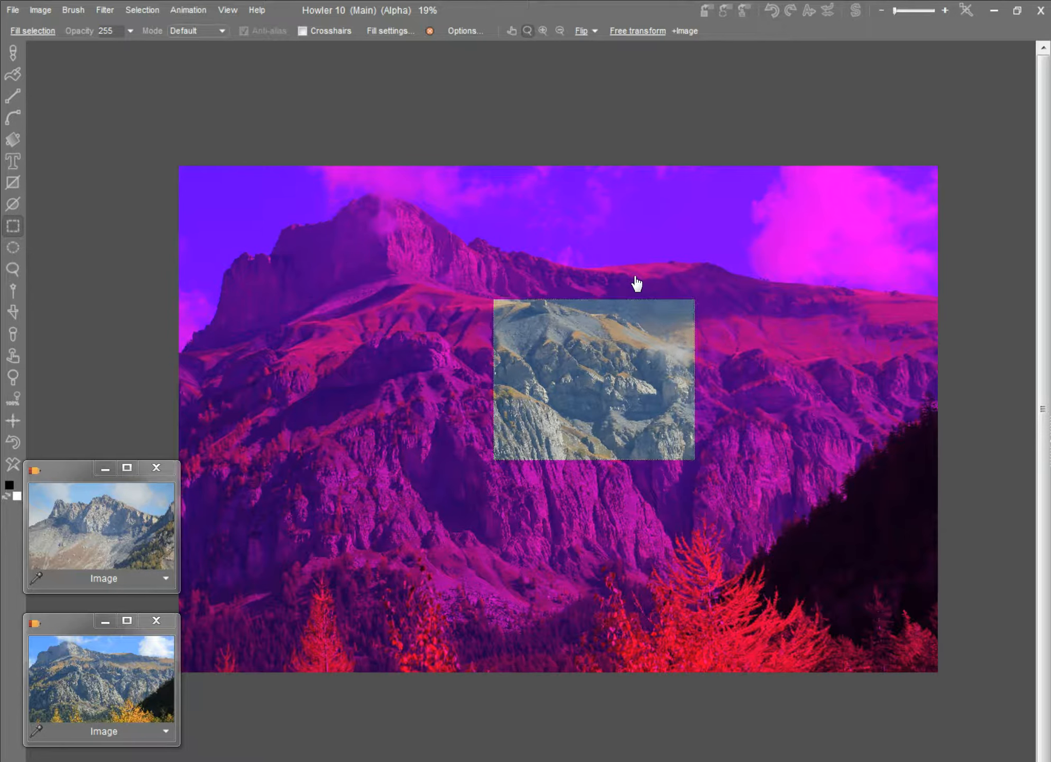
left_click_drag(377, 239, 573, 305)
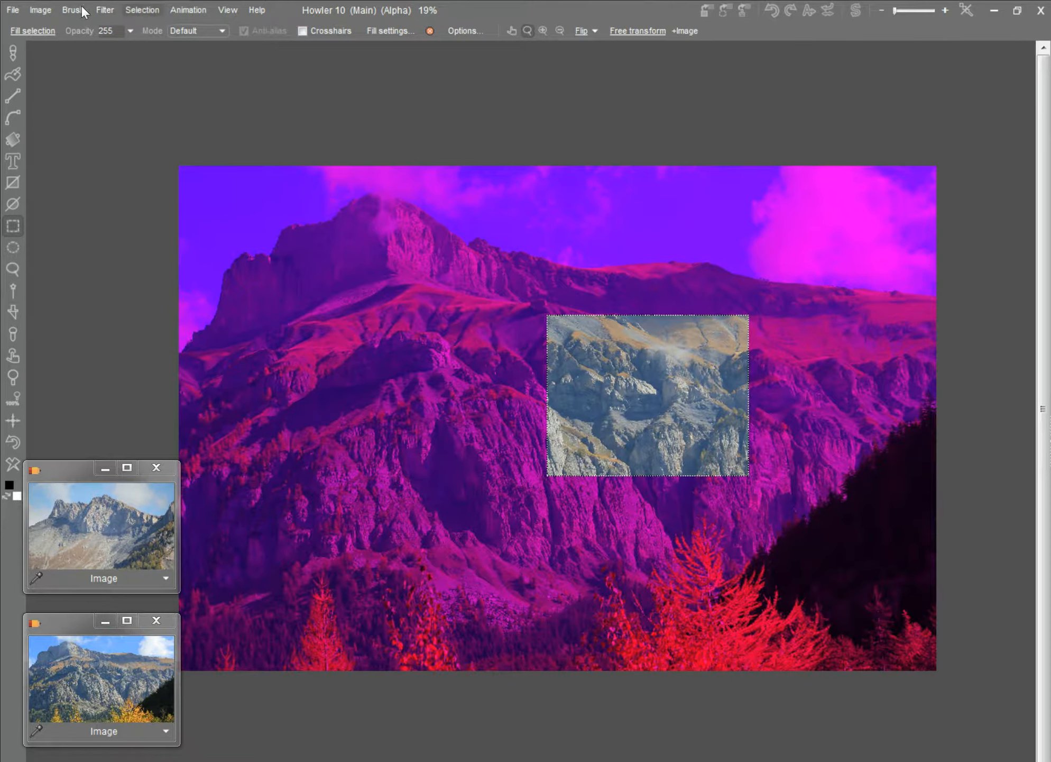
left_click(125, 10)
left_click(122, 12)
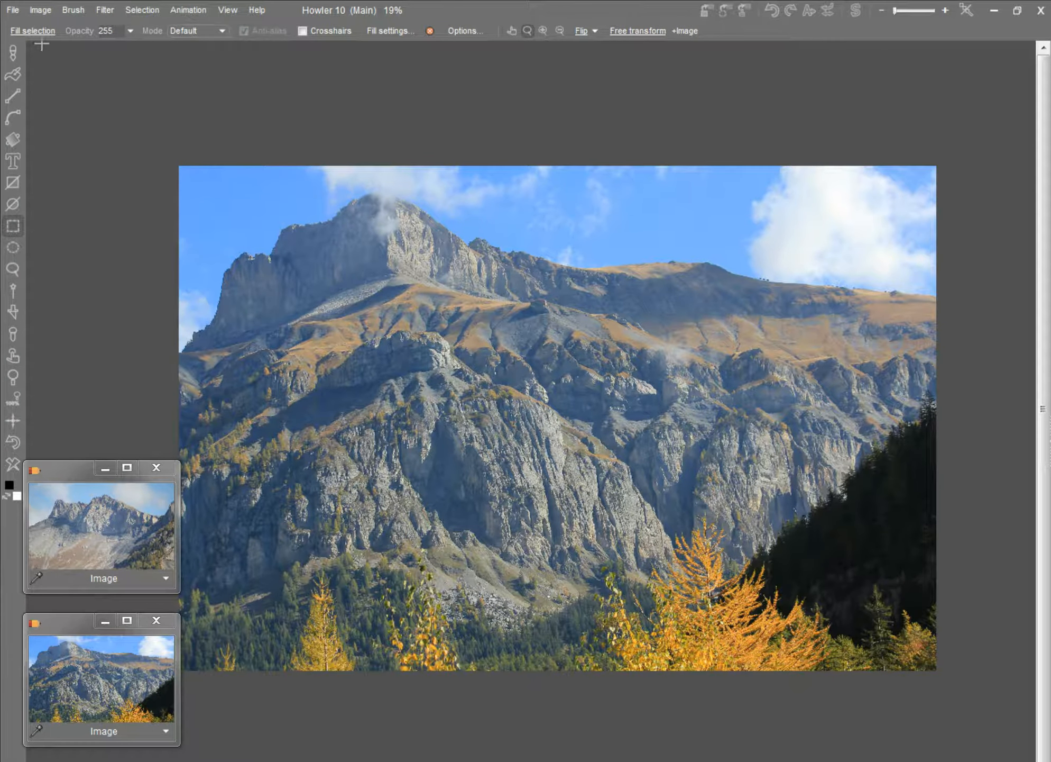
Step: Use the whole photo as a custom brush and set the brush opacity to 255
left_click(66, 9)
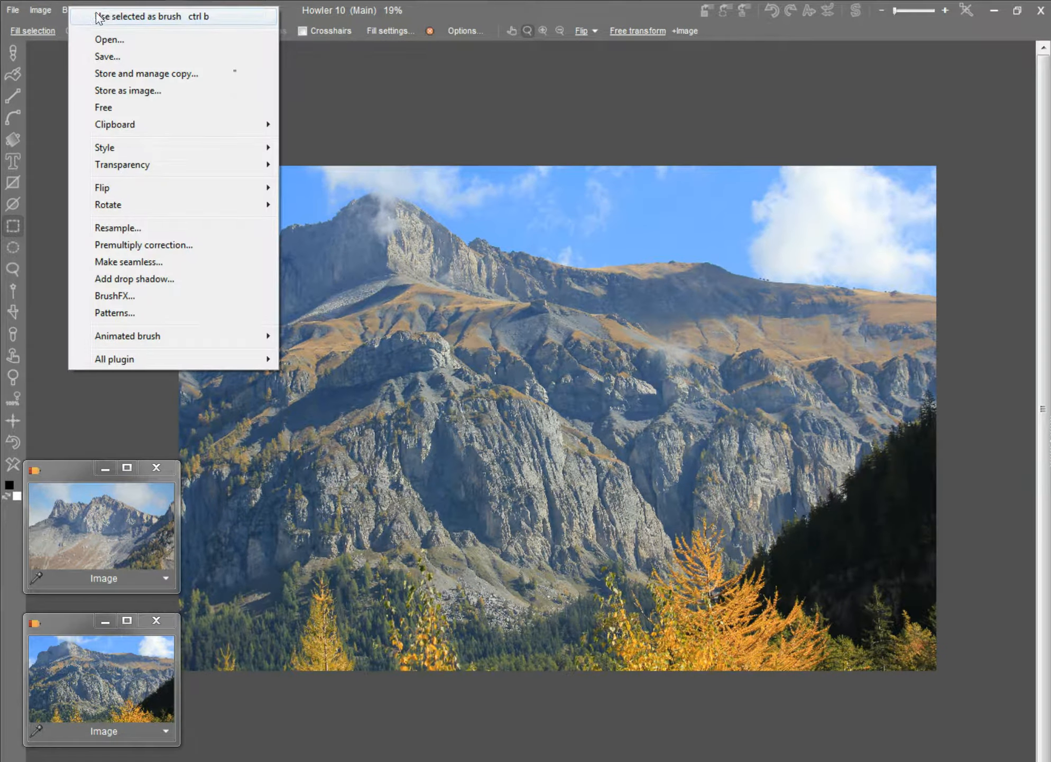
left_click(97, 17)
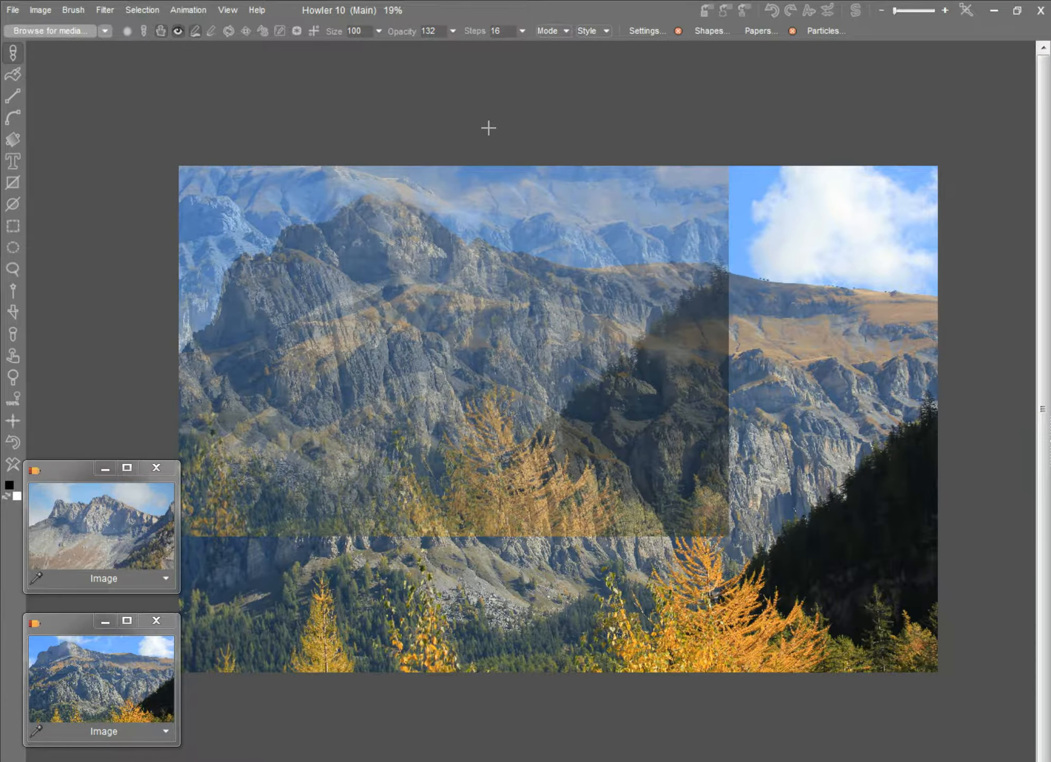
left_click(179, 29)
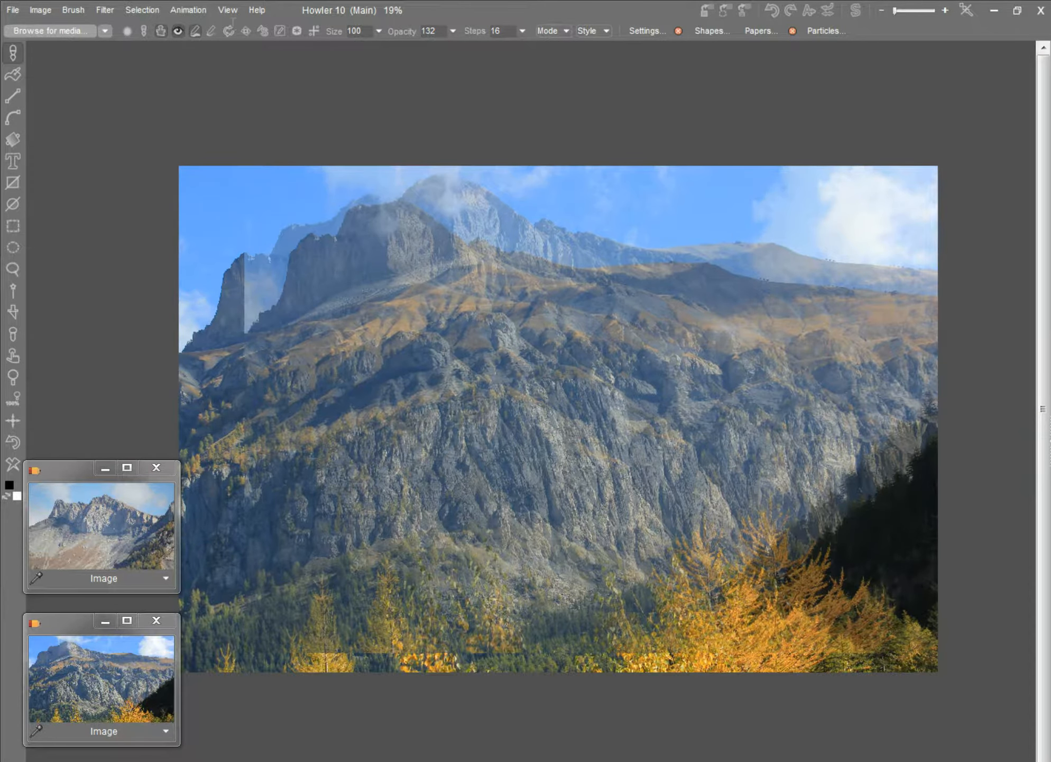
left_click(453, 30)
left_click(444, 51)
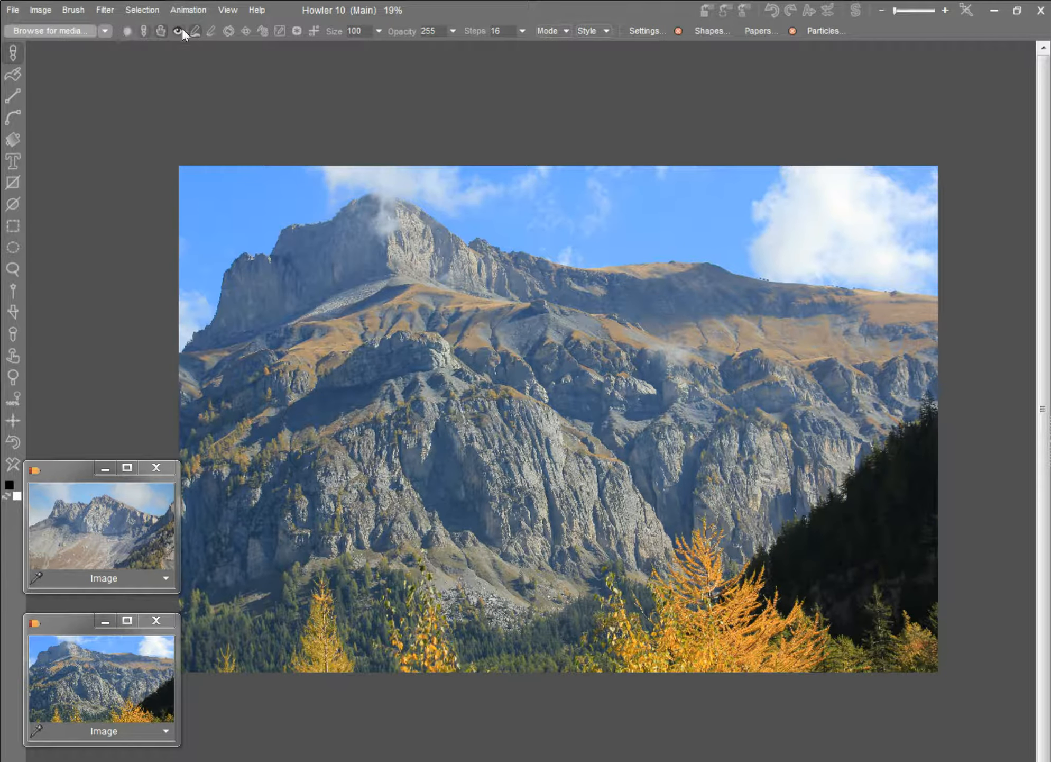
left_click(71, 10)
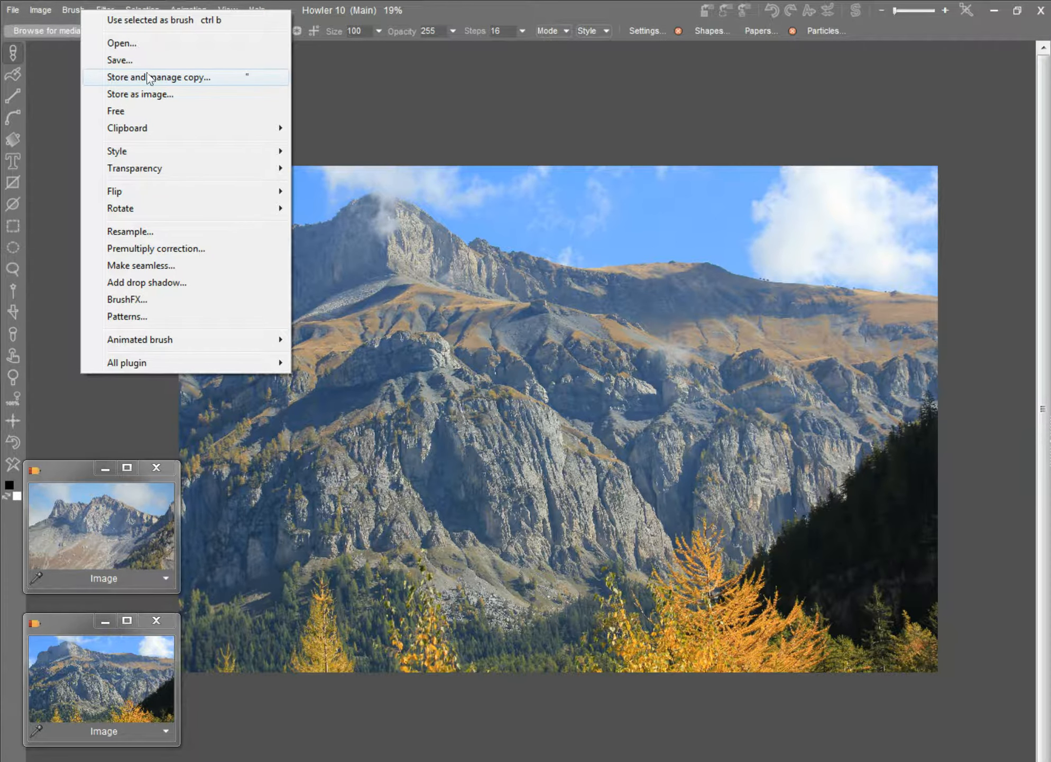
mouse_move(39, 8)
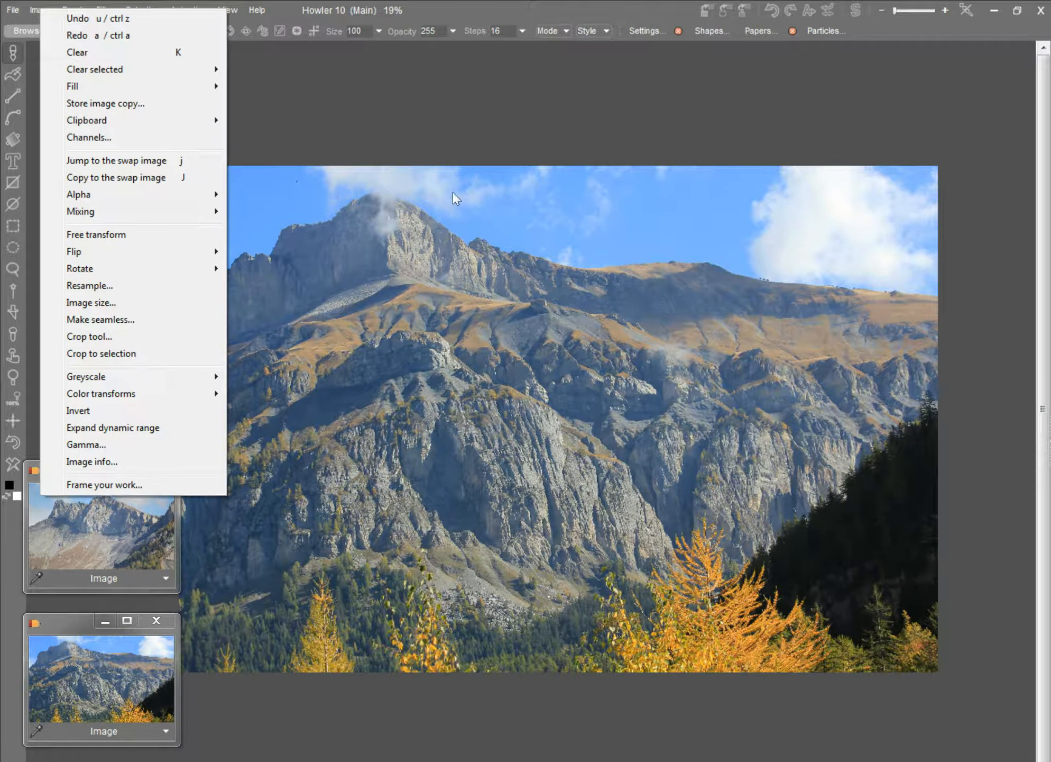
Step: Store a managed copy of the current mountain photo brush
left_click(44, 6)
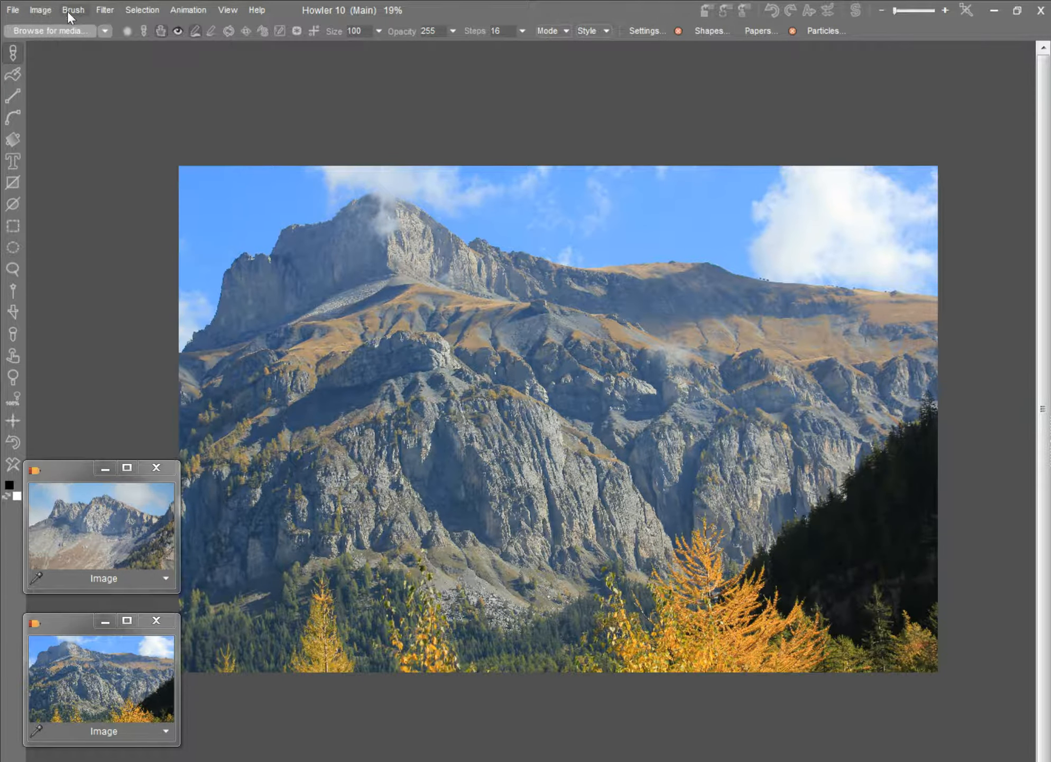
left_click(68, 11)
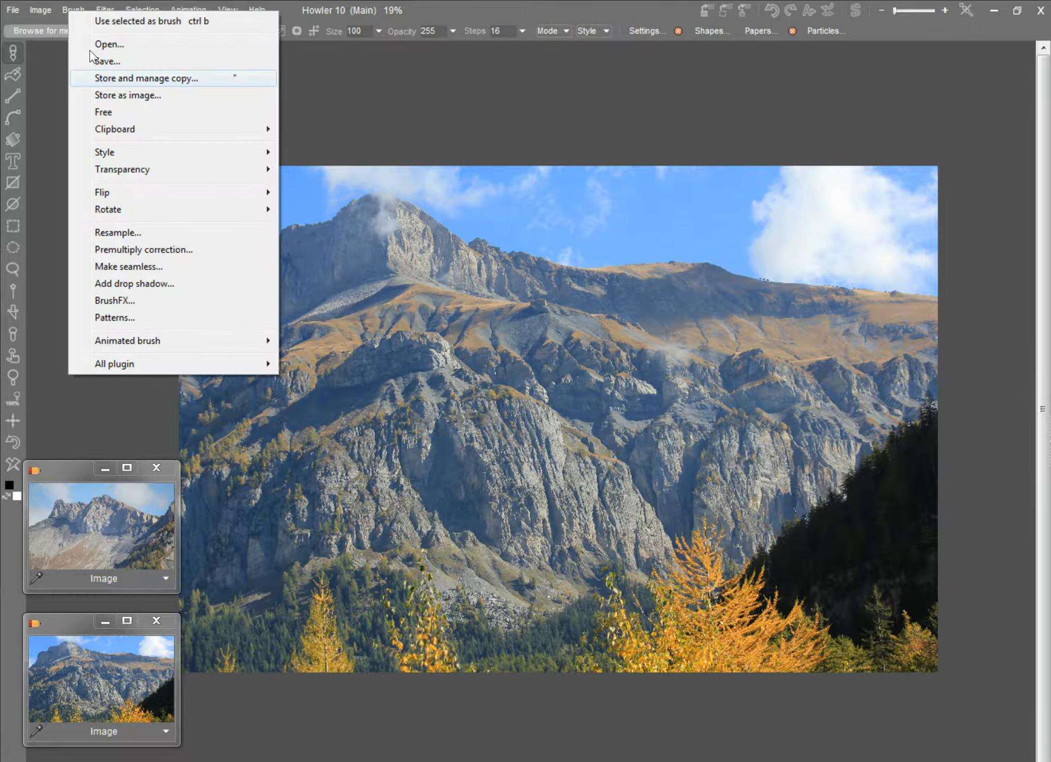
left_click(96, 78)
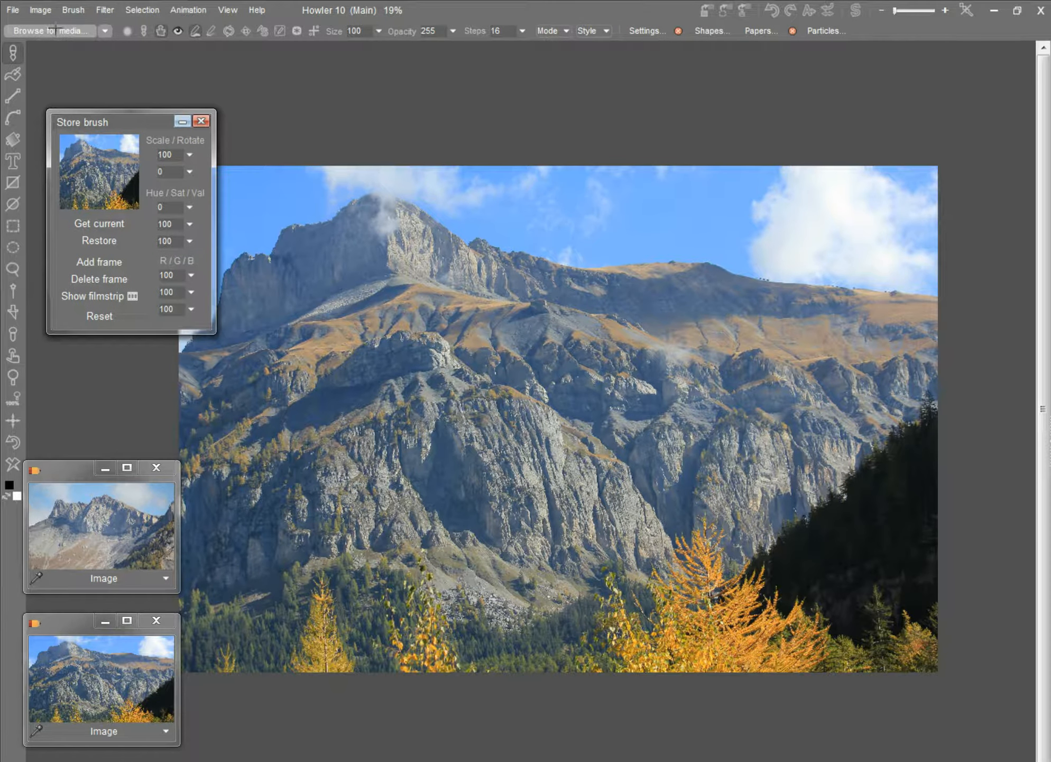
Step: Load the photo IMG_5892.JPG from the 101CANON folder as the custom brush
left_click(72, 8)
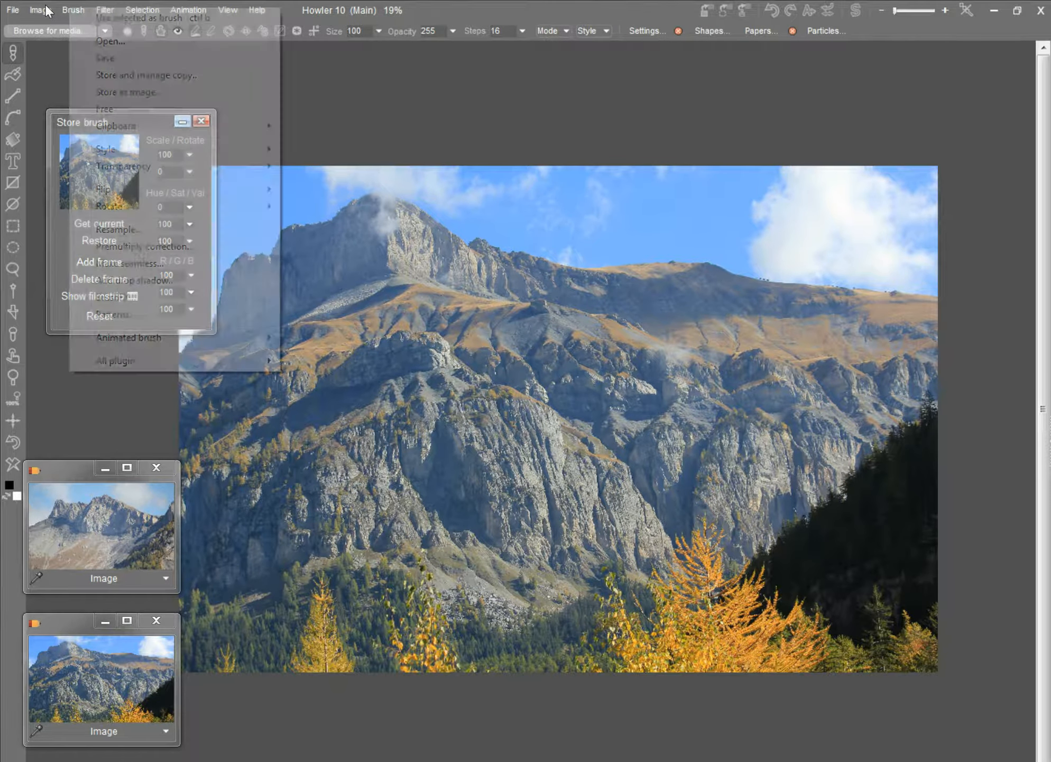
left_click(112, 41)
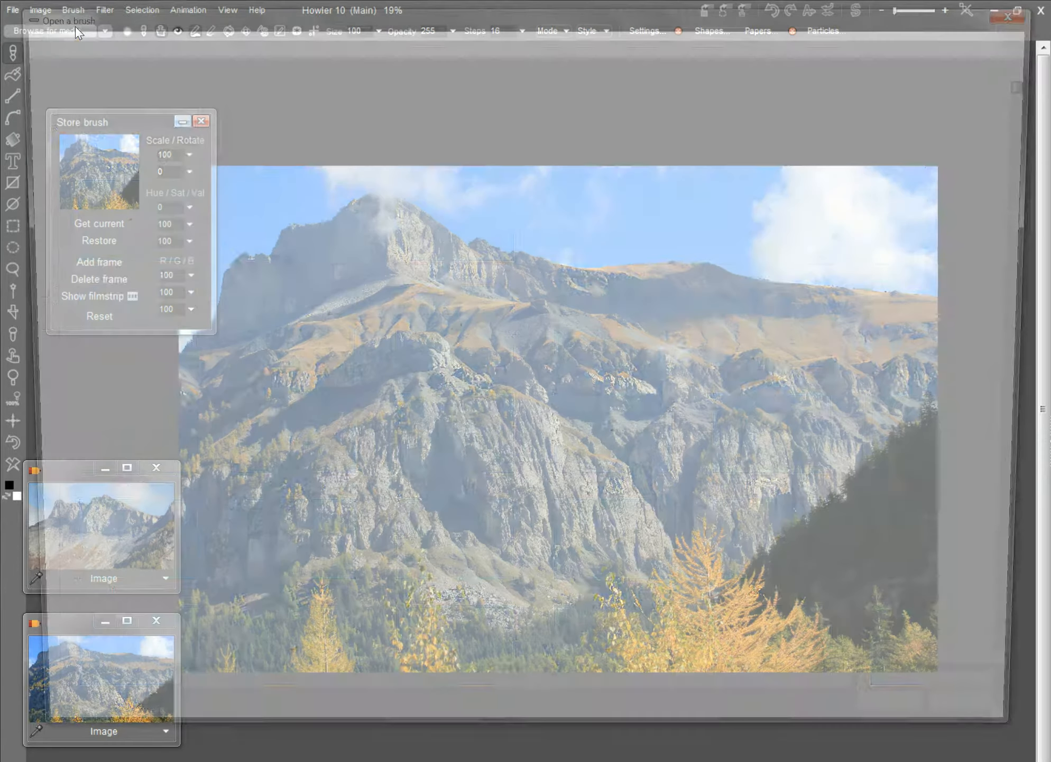
left_click_drag(1040, 94, 1040, 409)
scroll(701, 287, "down", 20)
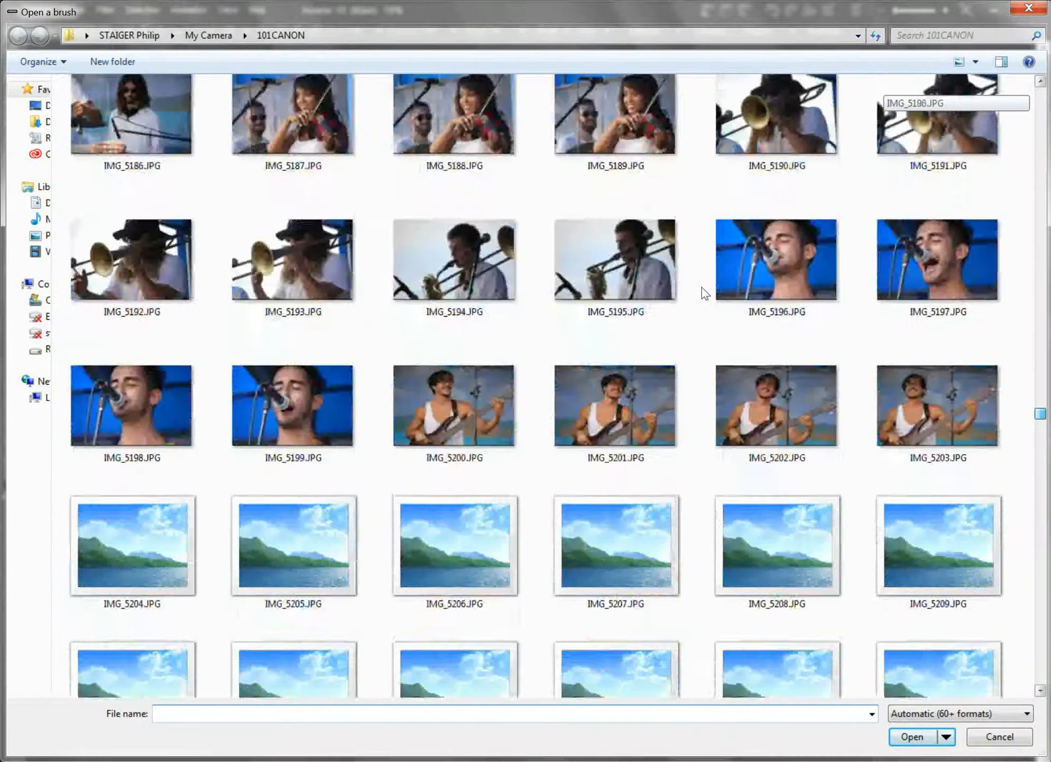
scroll(702, 341, "down", 20)
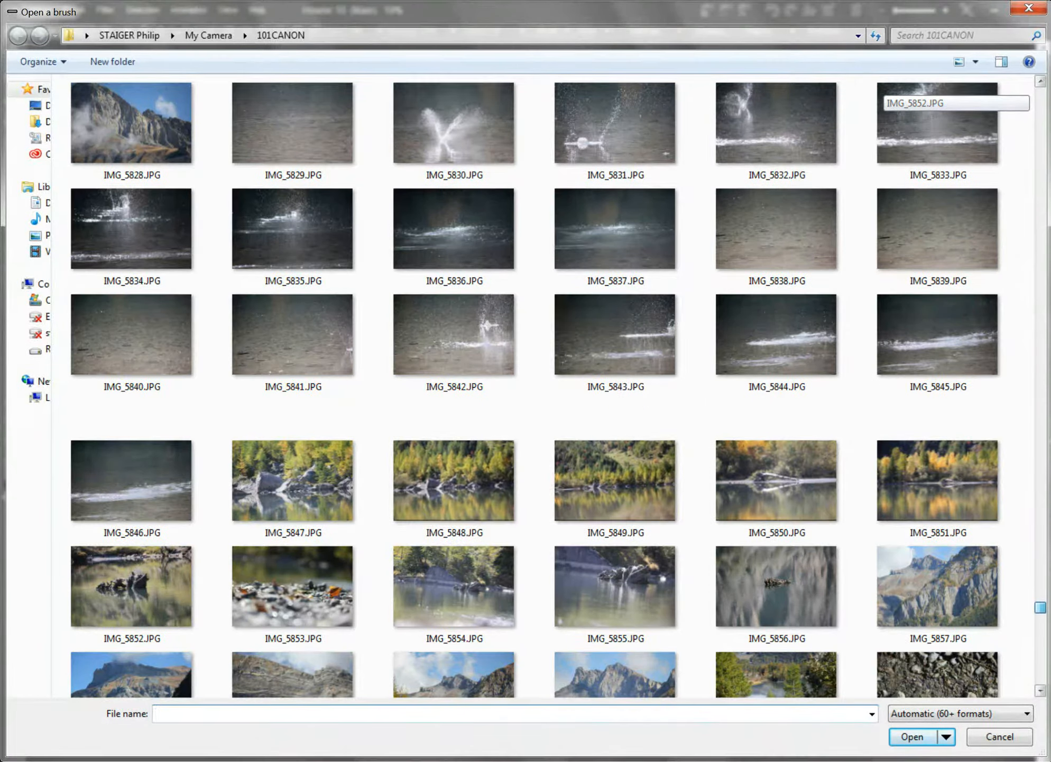
scroll(702, 409, "down", 5)
scroll(702, 417, "up", 3)
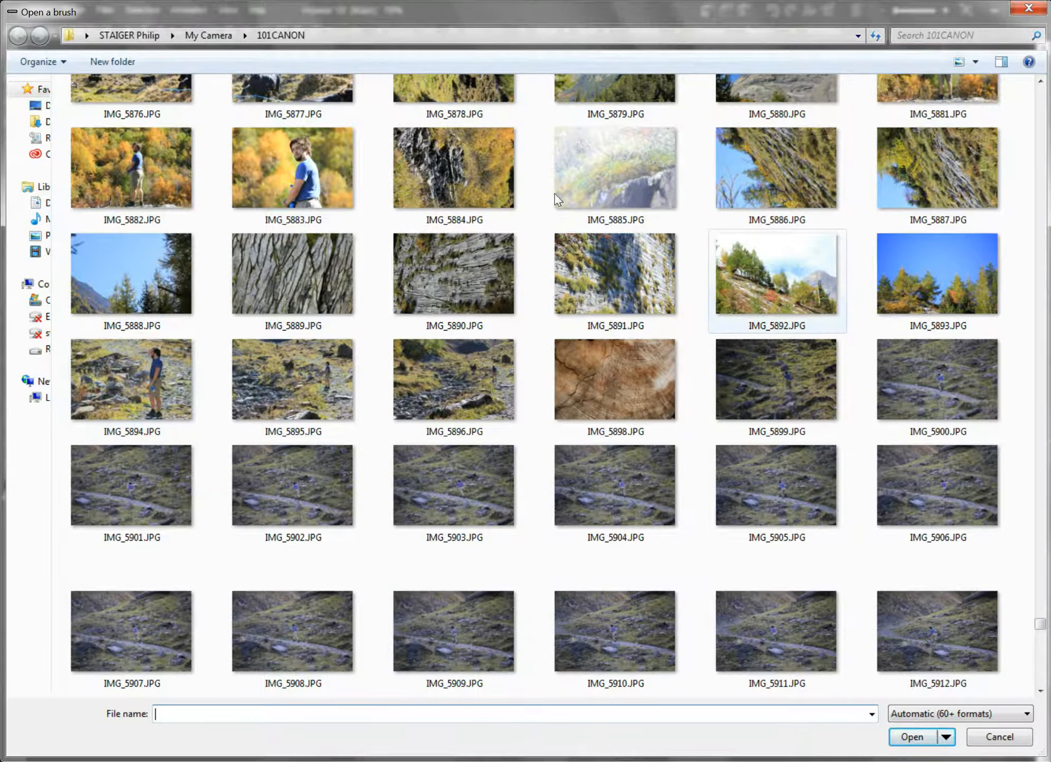
left_click(759, 283)
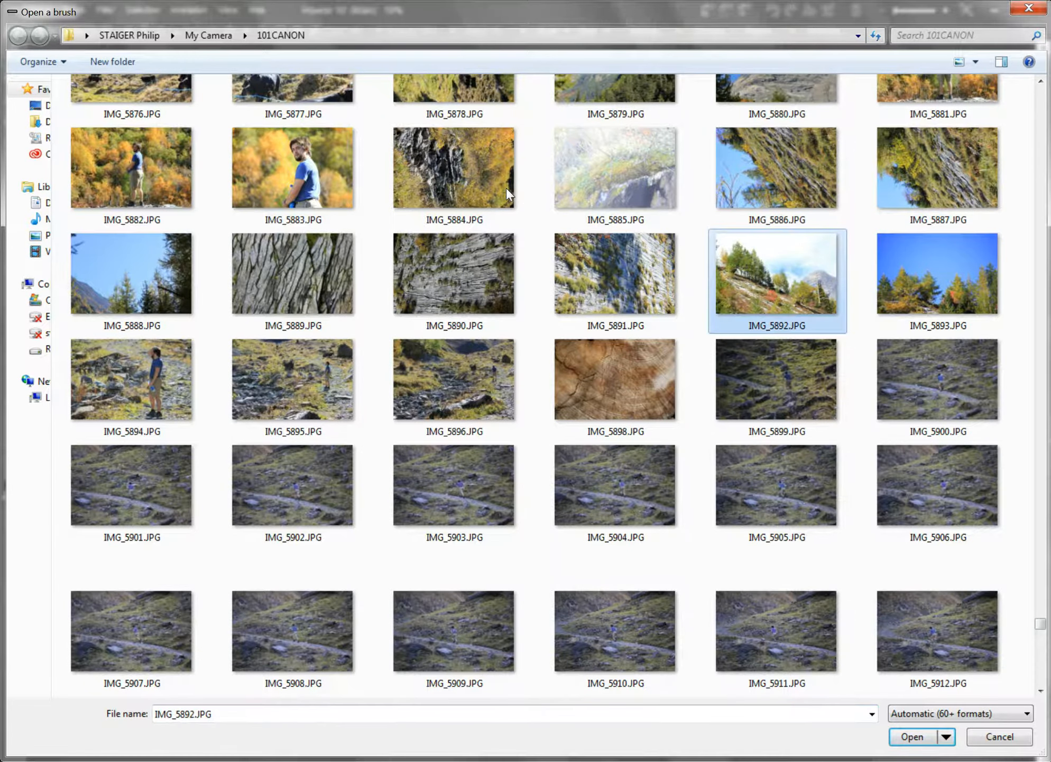
key("Return")
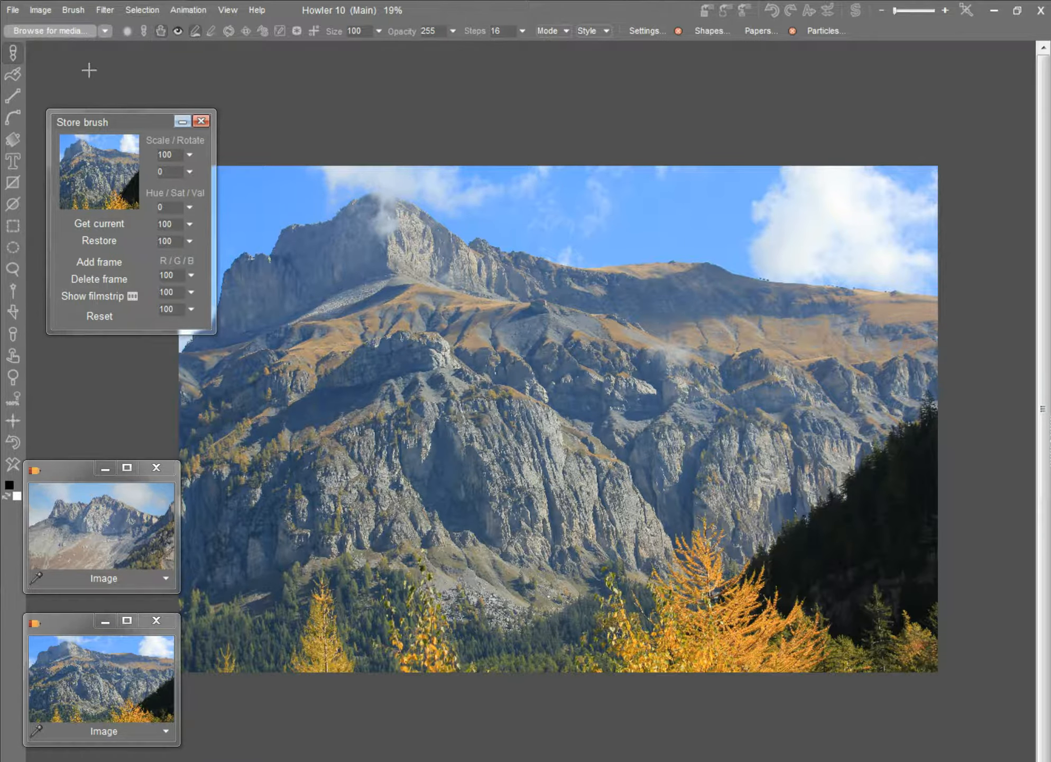
Step: Store a managed copy of the newly loaded brush, collapse both stored brushes to thumbnails and stack them above the stored images
left_click(47, 10)
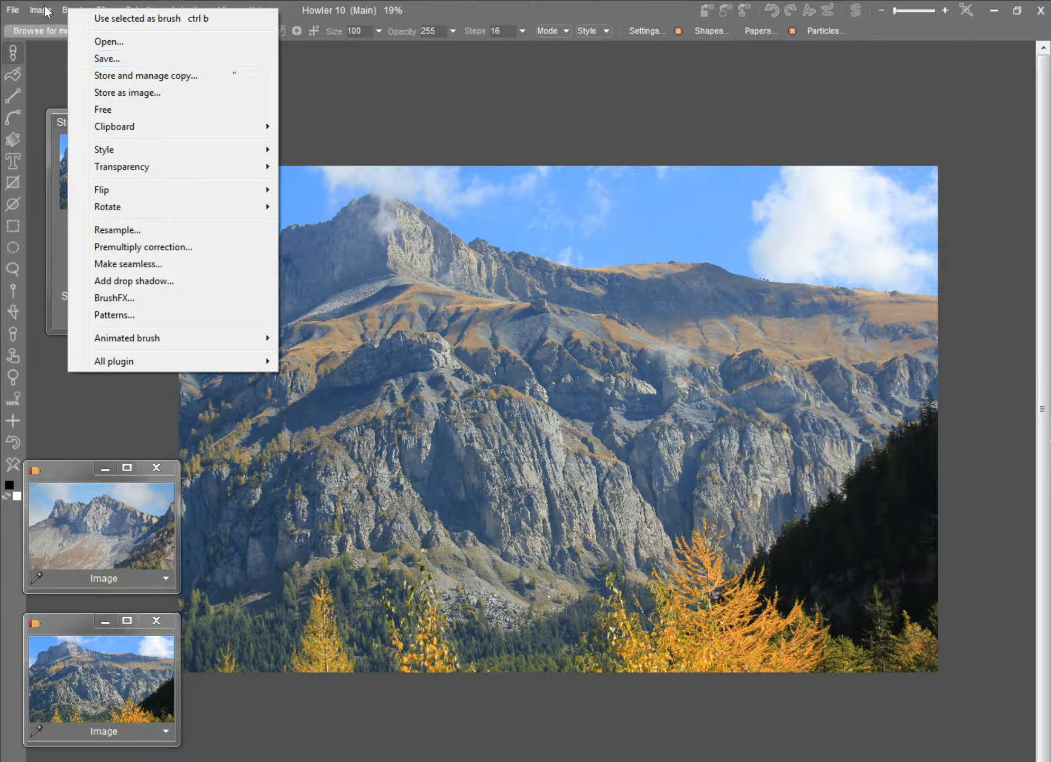
left_click(65, 53)
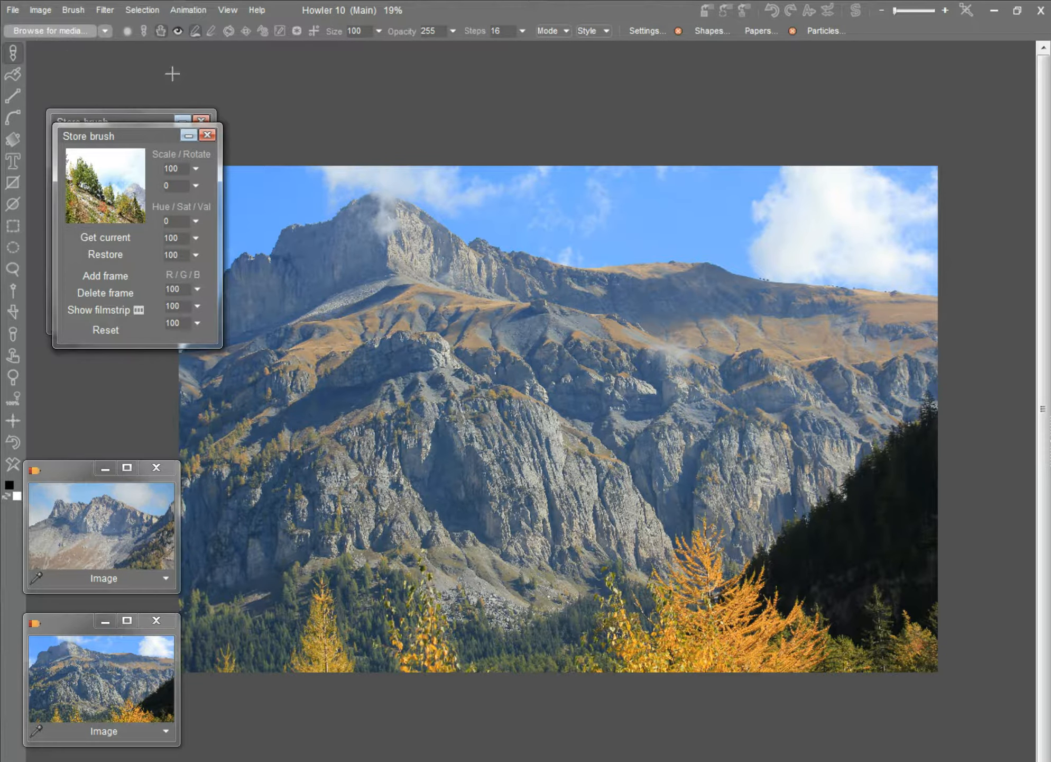
mouse_move(113, 132)
left_mouse_down()
mouse_move(299, 90)
mouse_move(306, 69)
left_mouse_up()
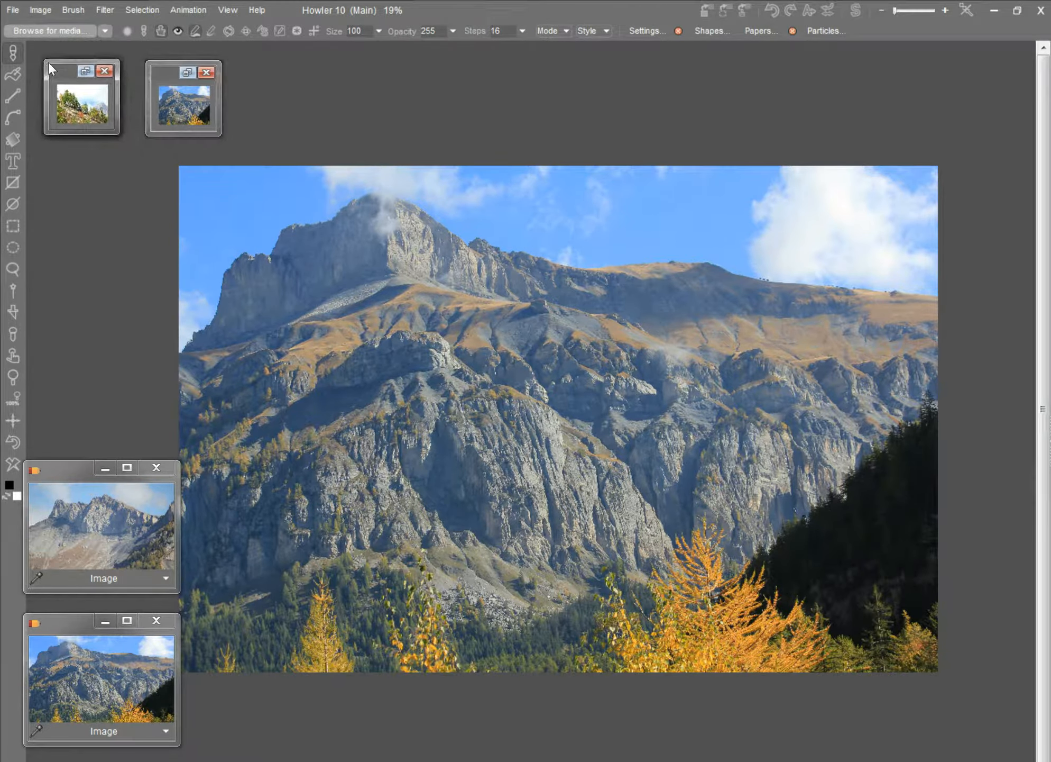
left_click(49, 66)
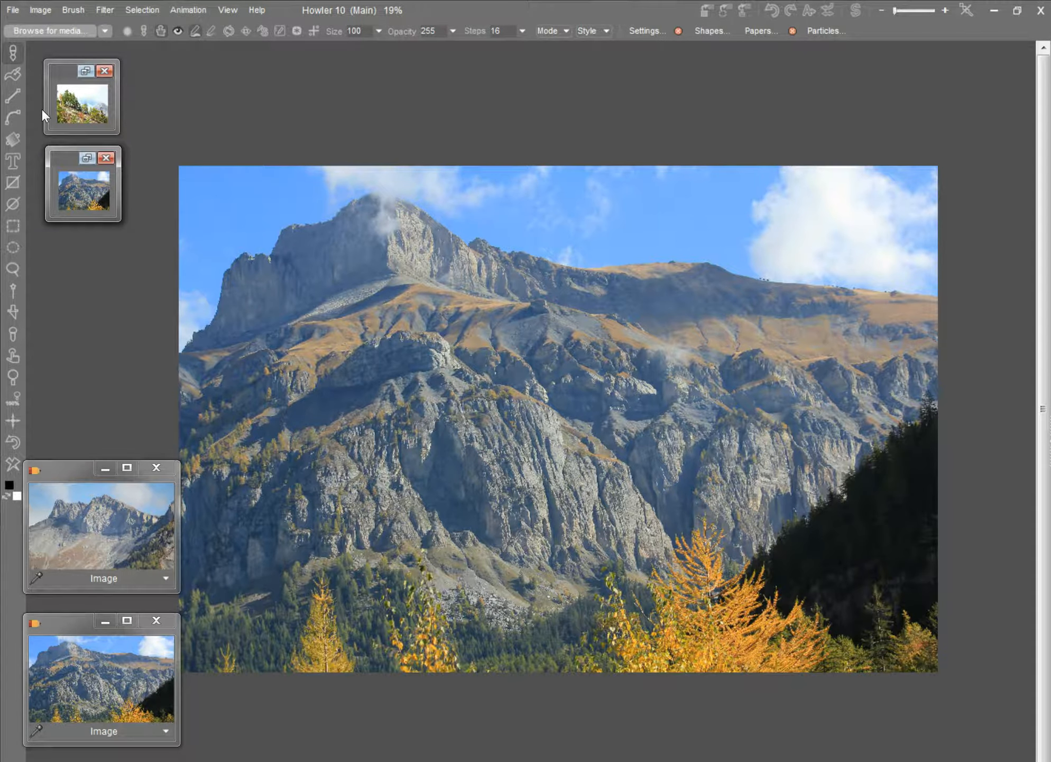
Step: Close the current document and create a new white one with the 960 x 540 - QHD size preset
left_click(25, 4)
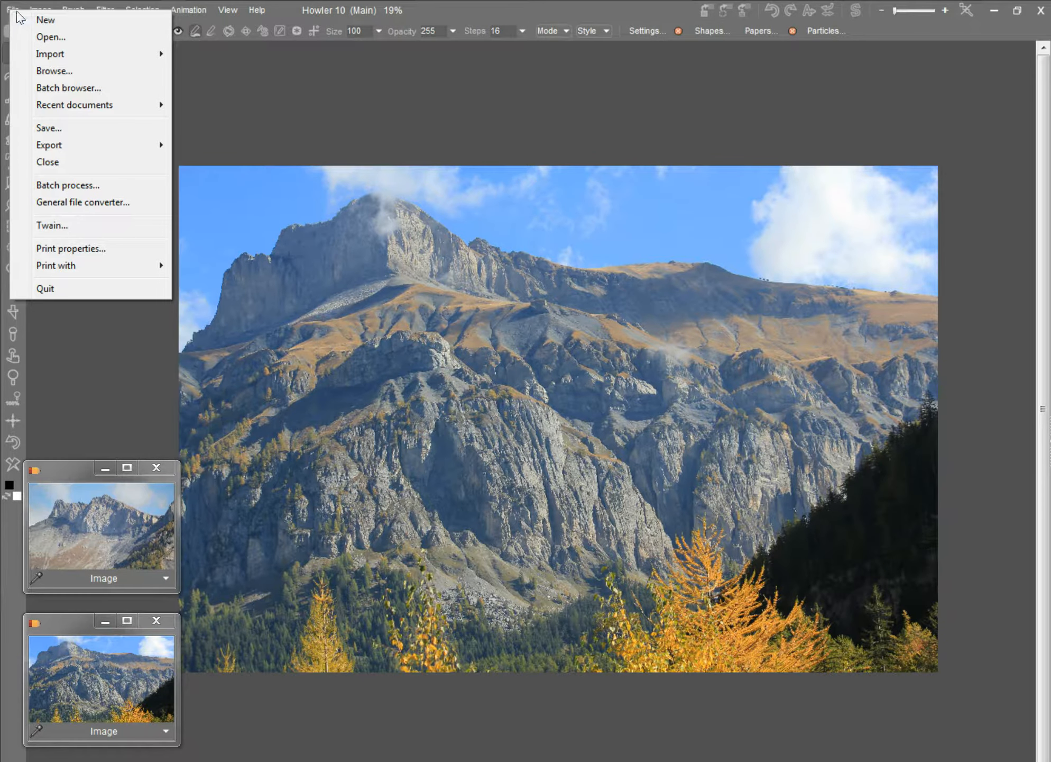
left_click(29, 19)
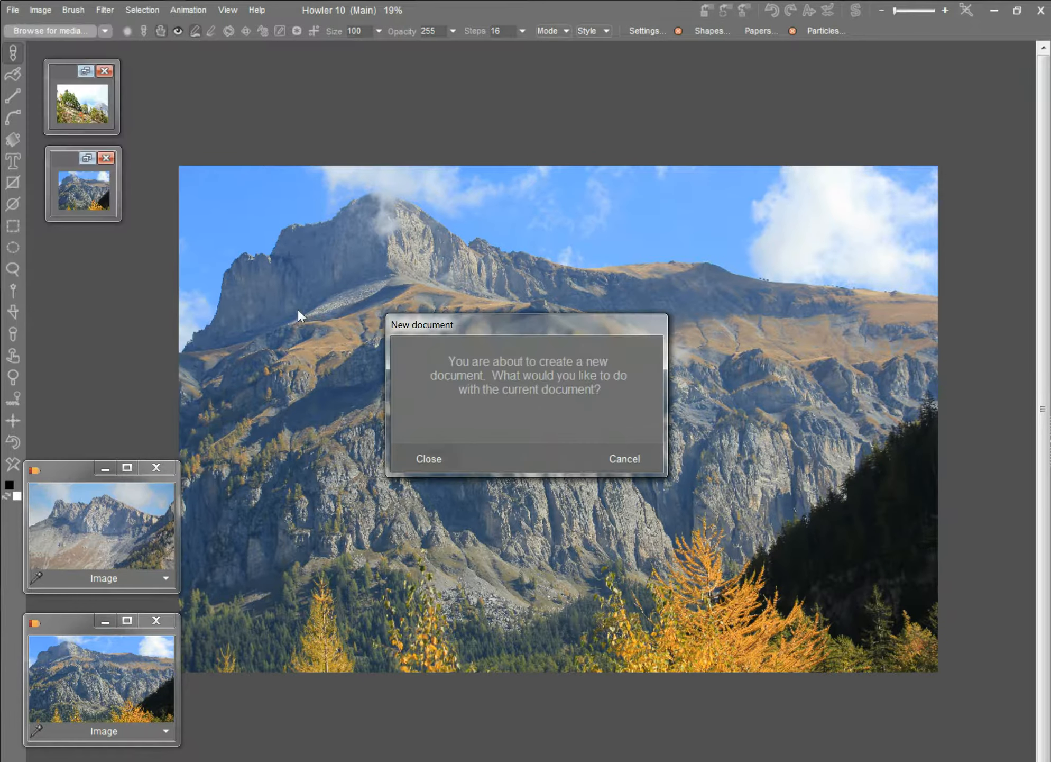
key("Return")
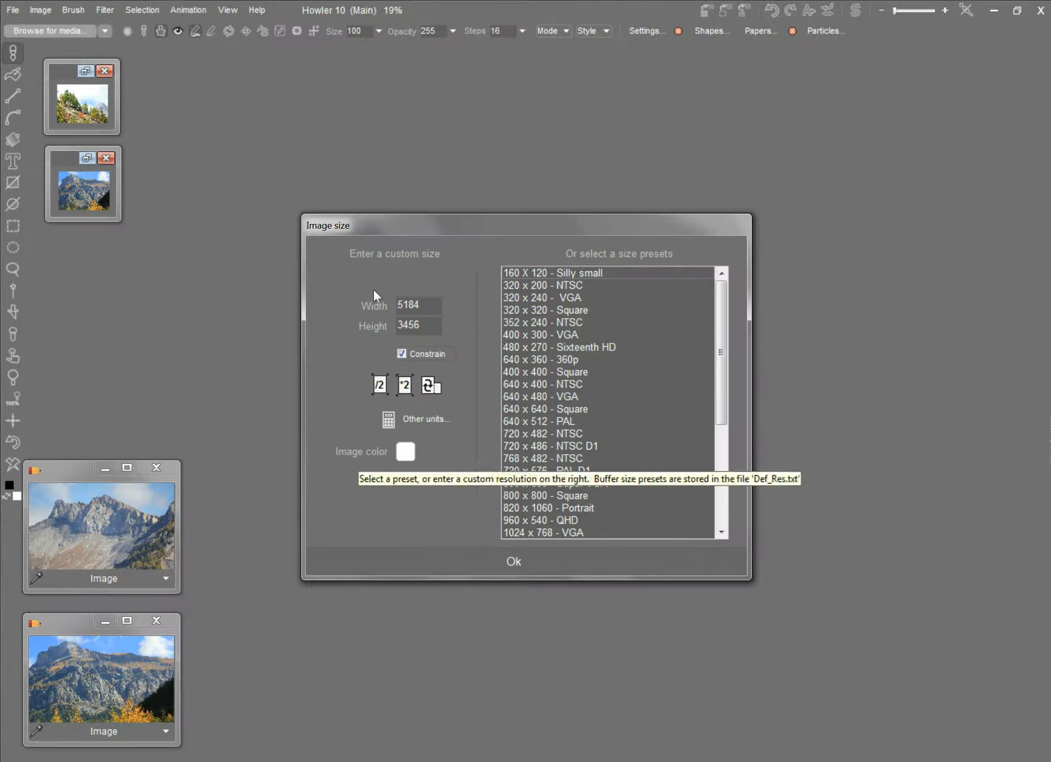
left_click_drag(721, 380, 486, 291)
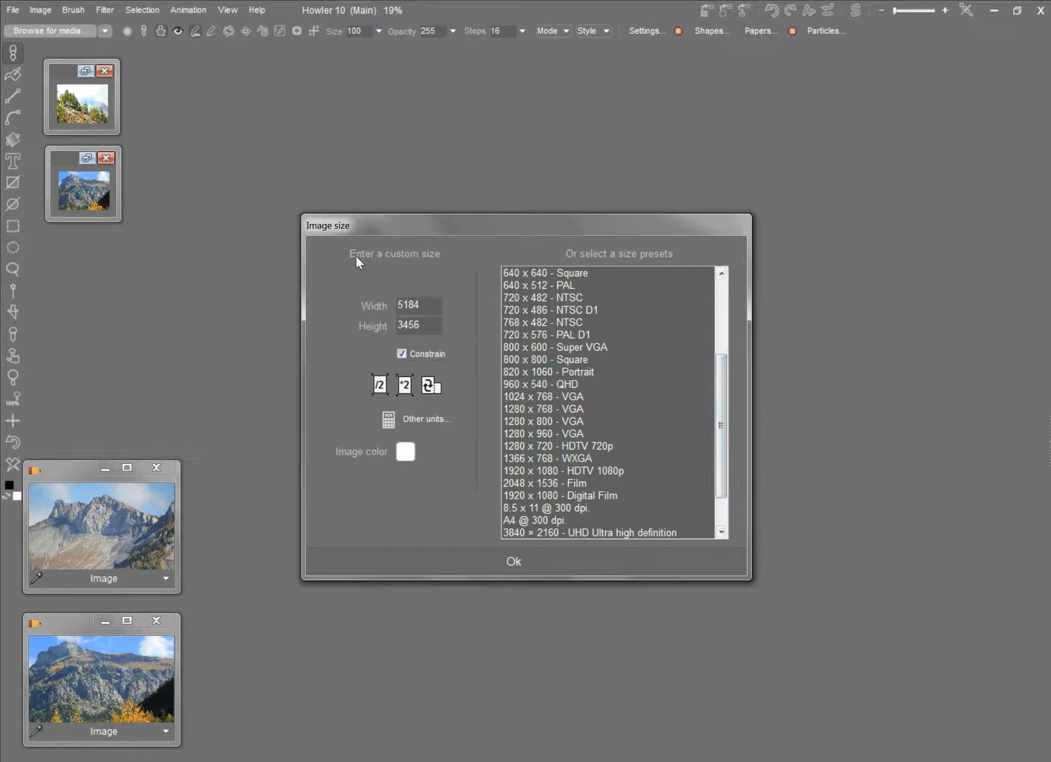
left_click(532, 384)
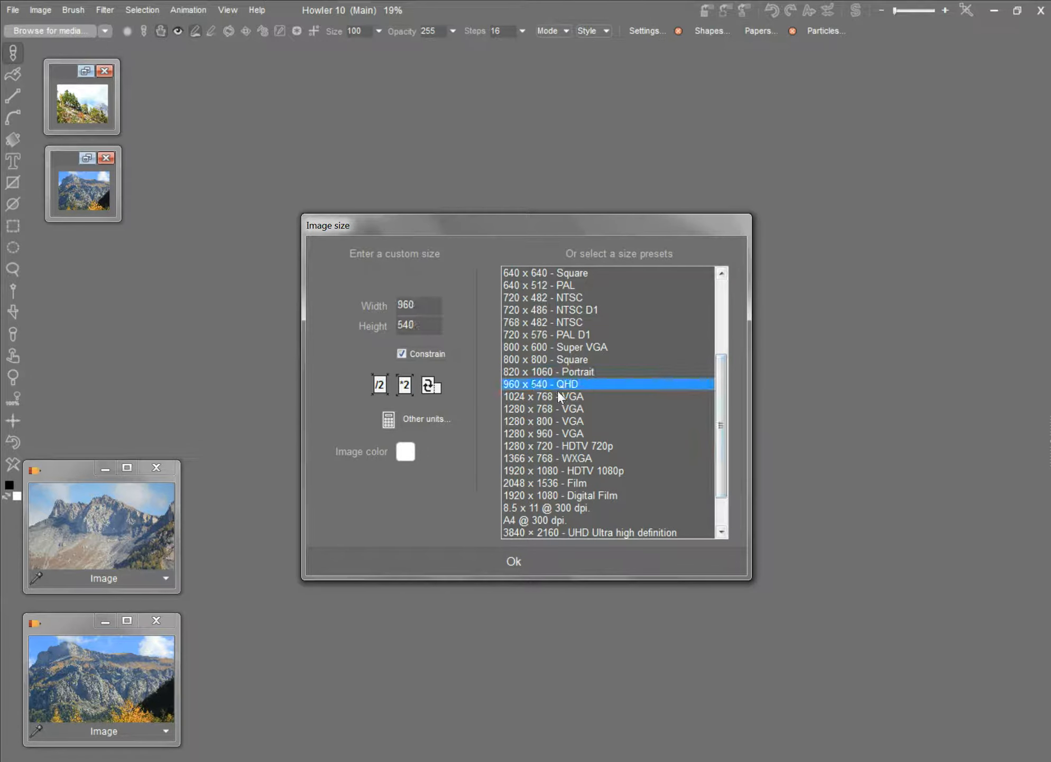
left_click(514, 561)
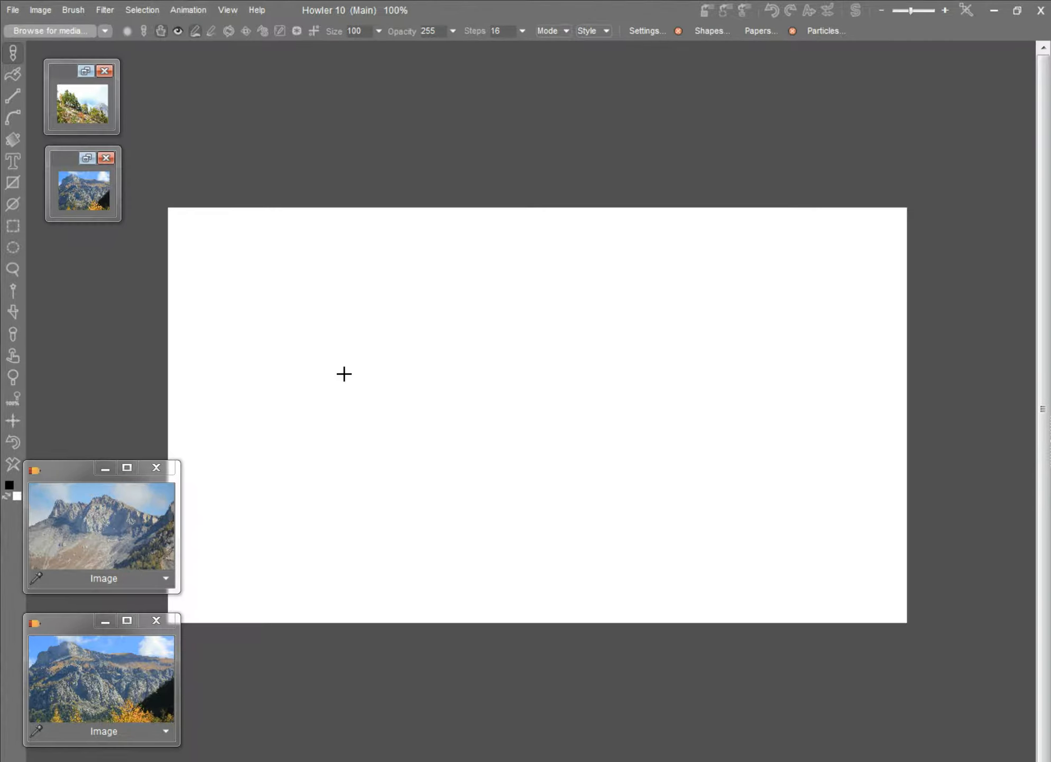
Step: Look up the image information for the new document's buffer width and height
left_click(30, 10)
left_click(89, 462)
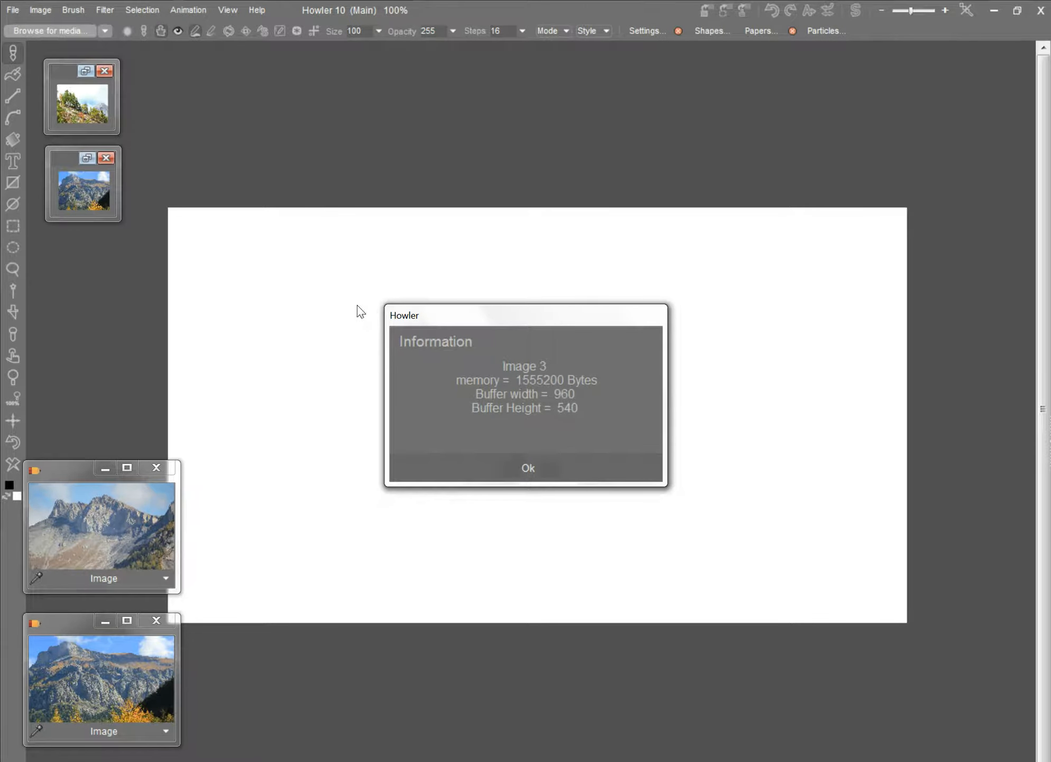
key("Return")
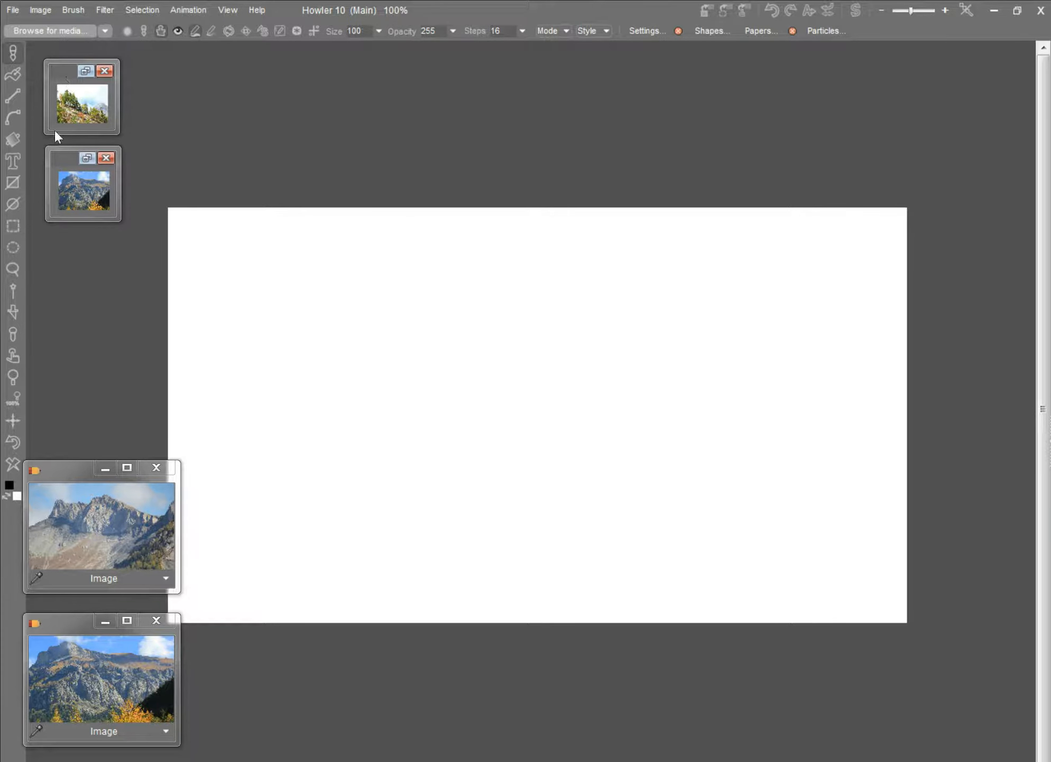
Step: Stamp the oversized mountain photo brush at various spots across the blank canvas, and clear the canvas back to white
left_click(234, 243)
left_click(473, 226)
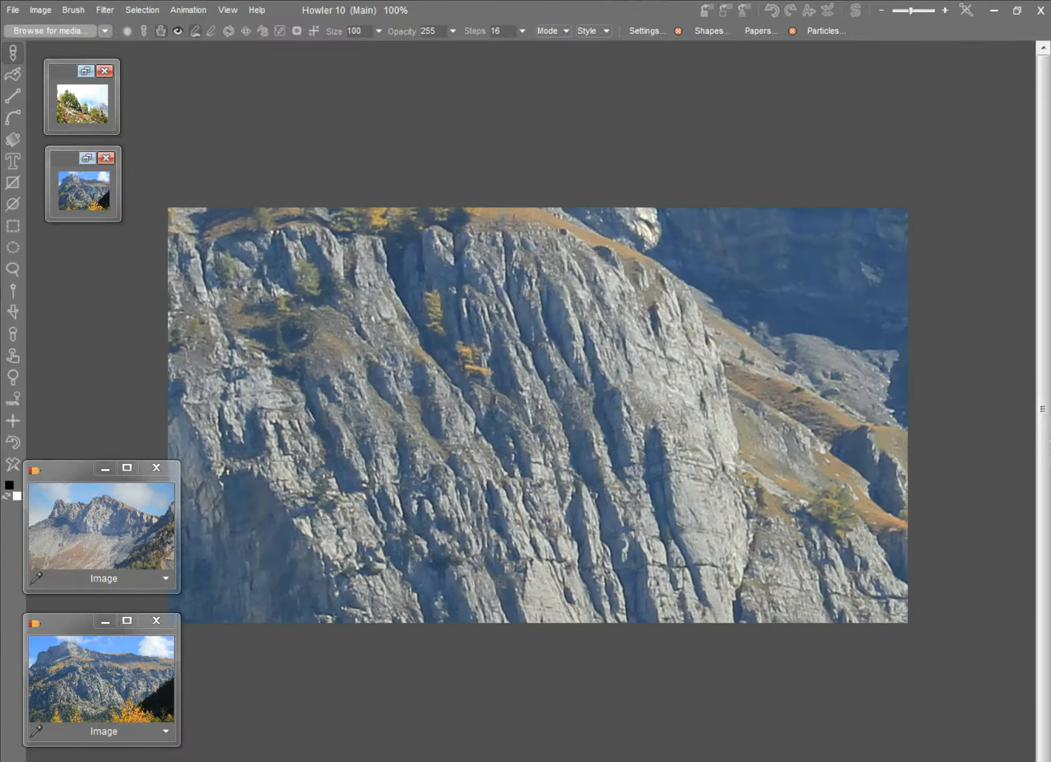
left_click(550, 315)
left_click(324, 310)
left_click(192, 343)
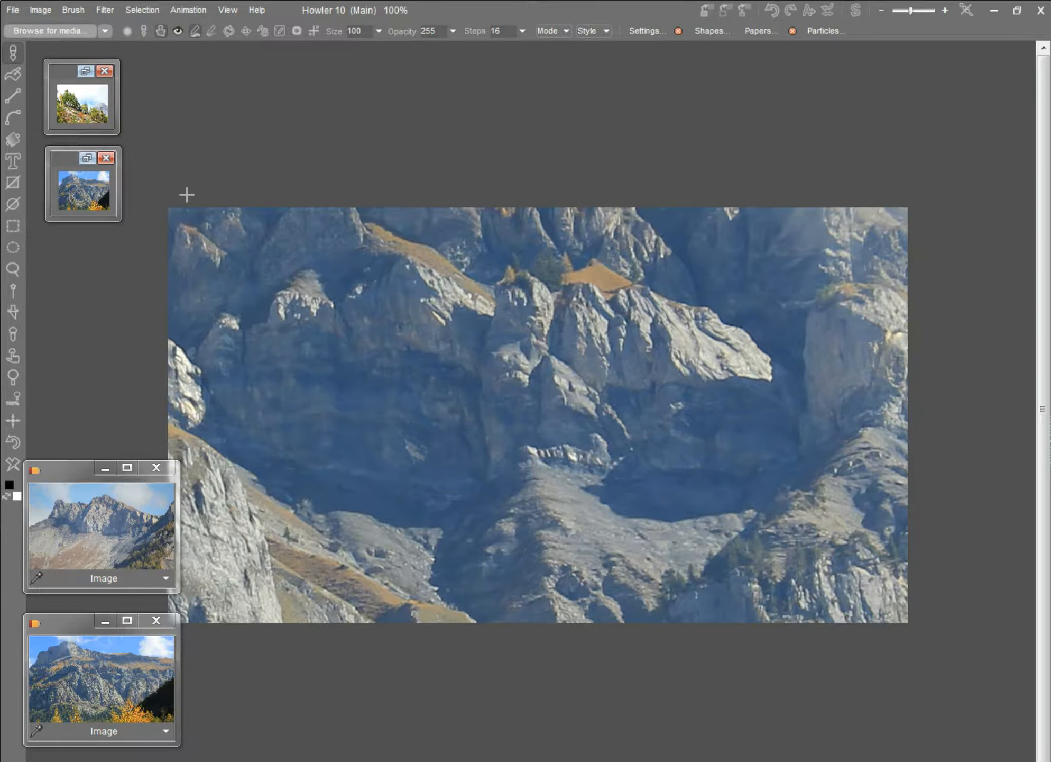
left_click(530, 196)
left_click(384, 239)
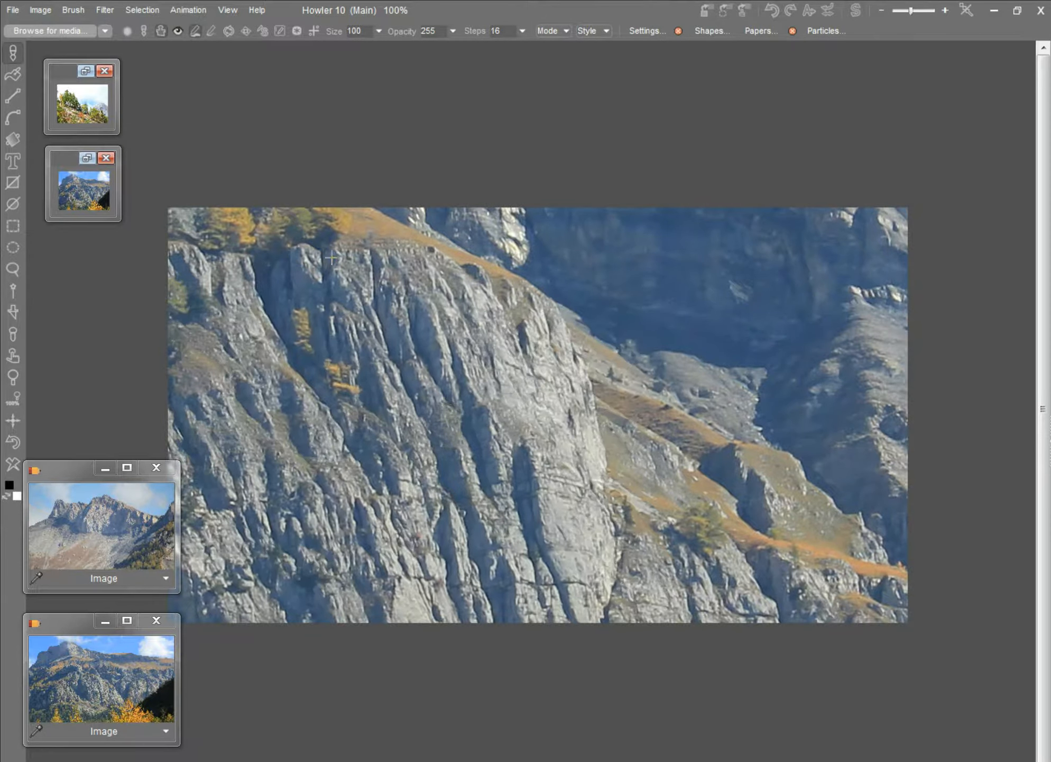
left_click(259, 269)
left_click(224, 277)
left_click(521, 399)
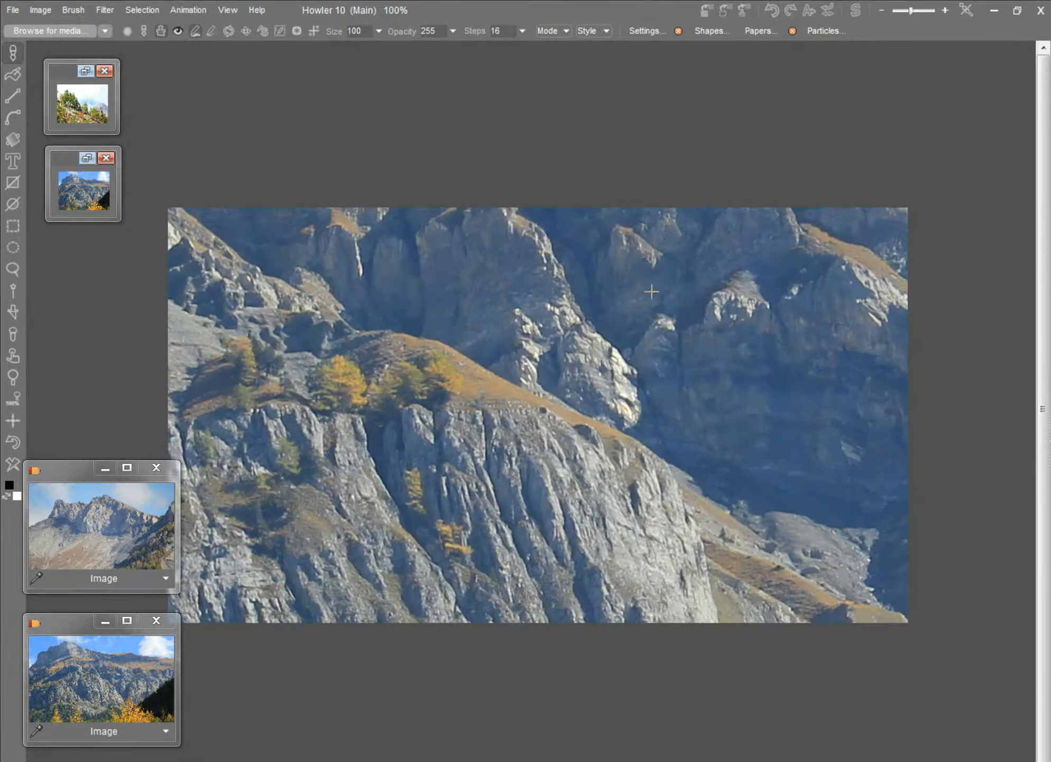
key("2")
key("2")
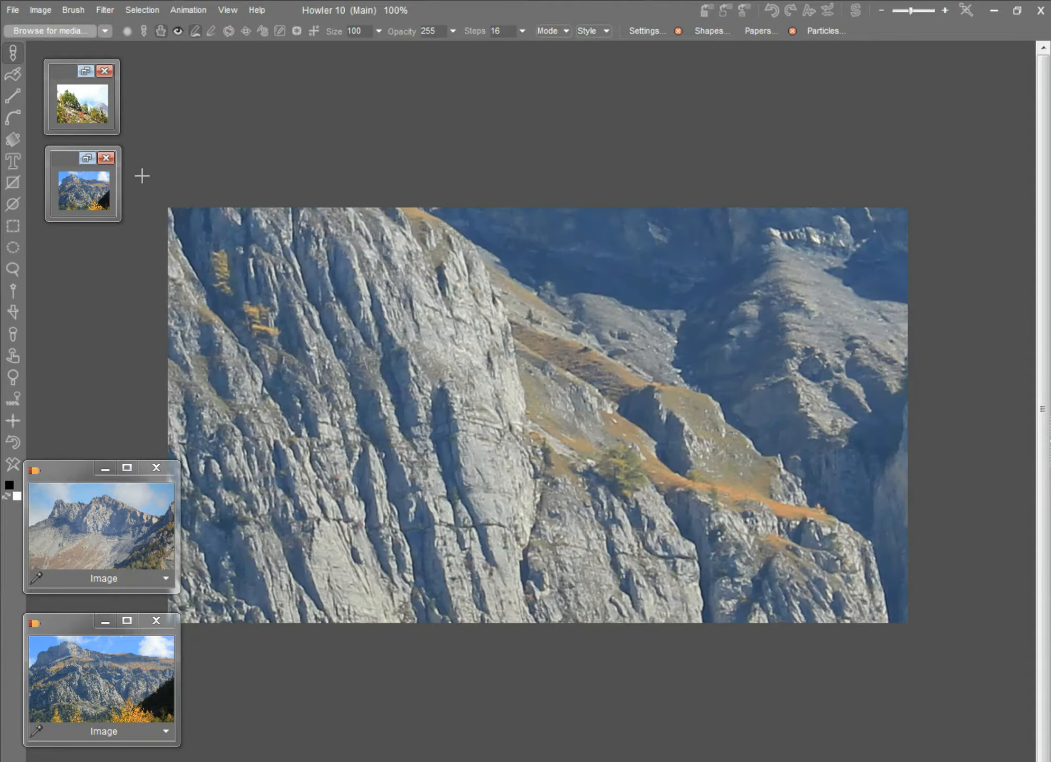
key("2")
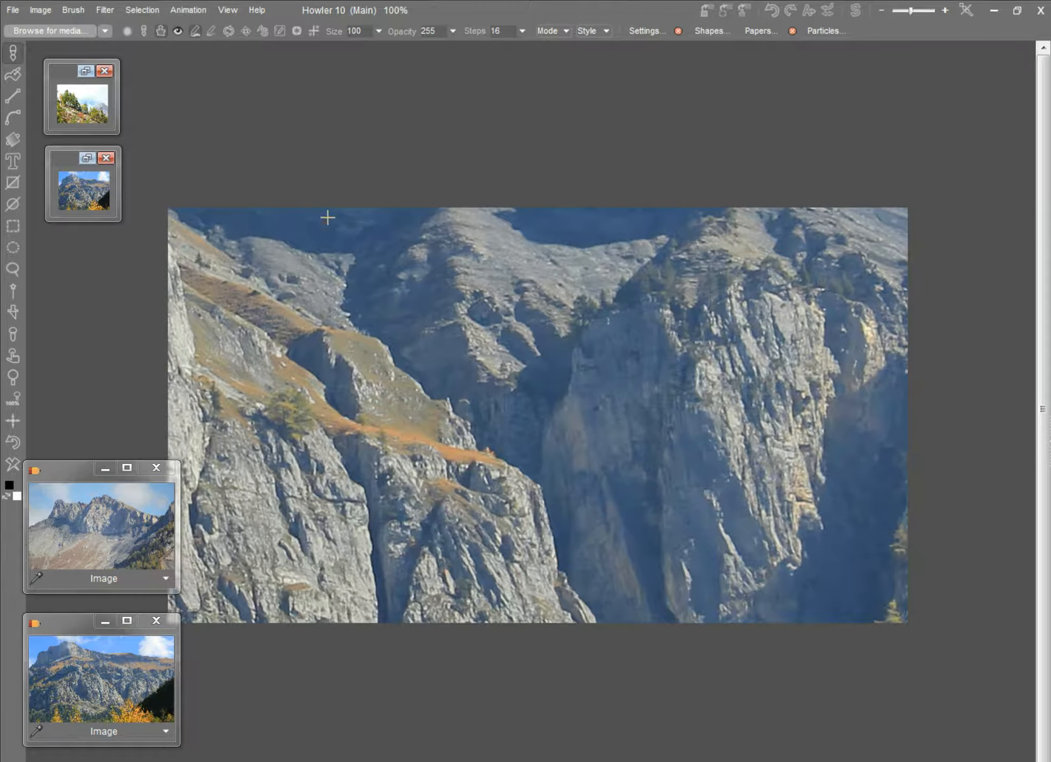
key("2")
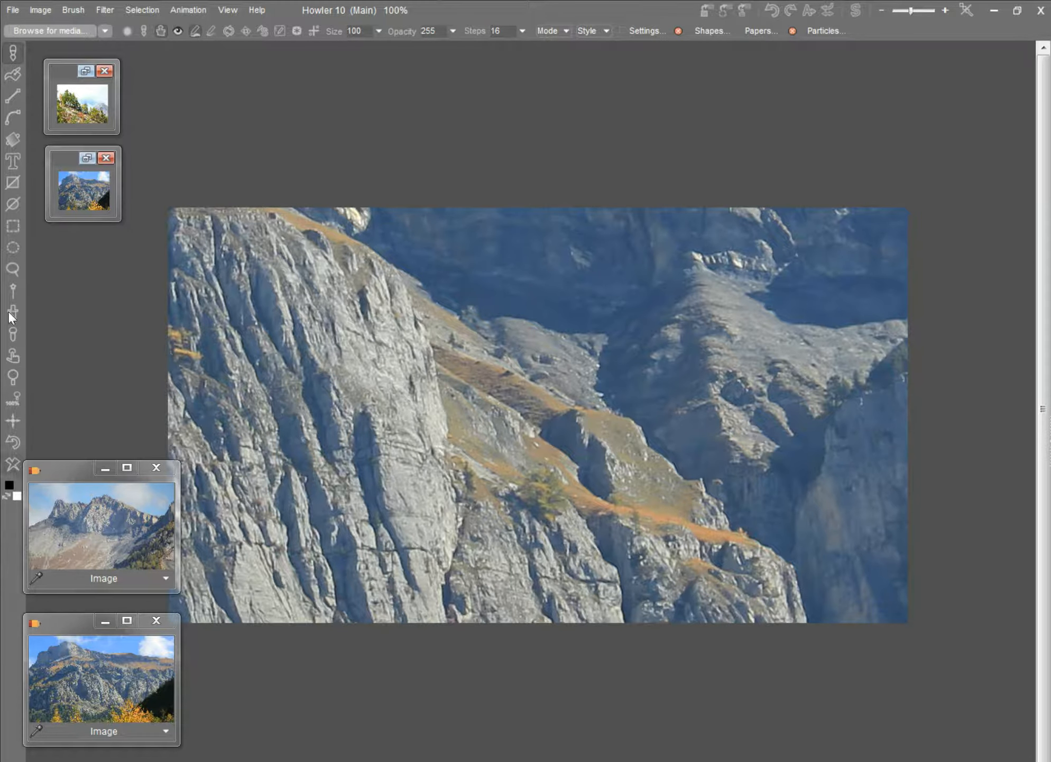
left_click(13, 464)
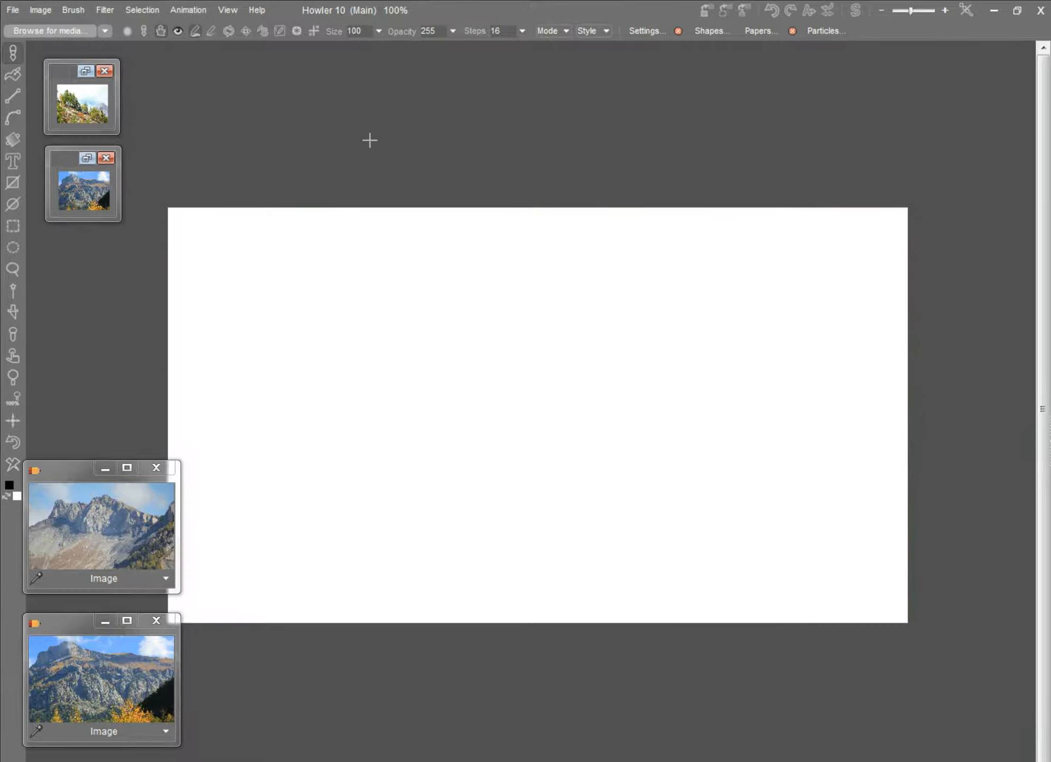
Step: Create an animation of 30 frames at 30 fps, initialized by copying the current frame
left_click(188, 10)
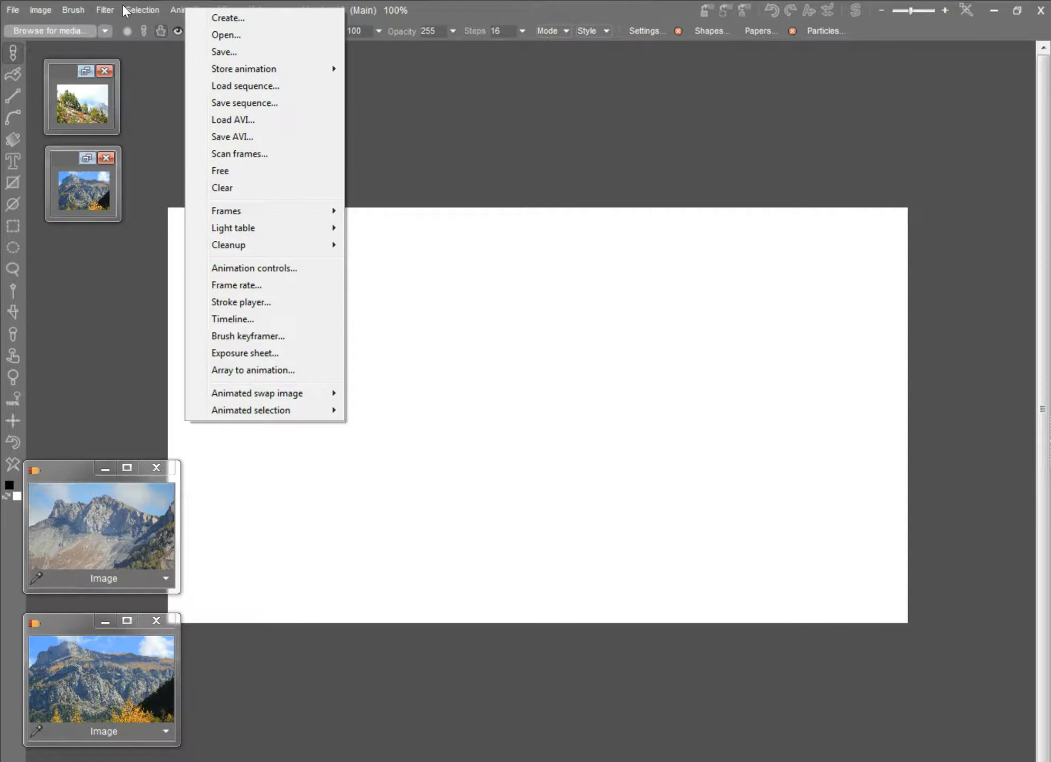
left_click(223, 18)
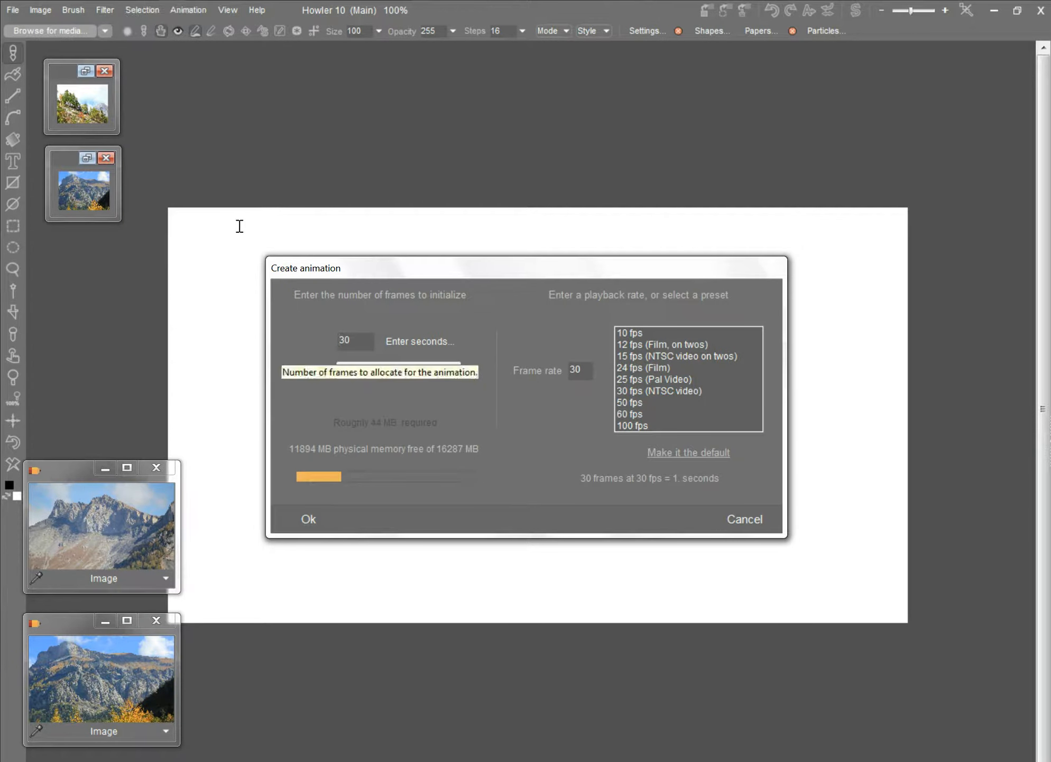
left_click_drag(357, 339, 299, 337)
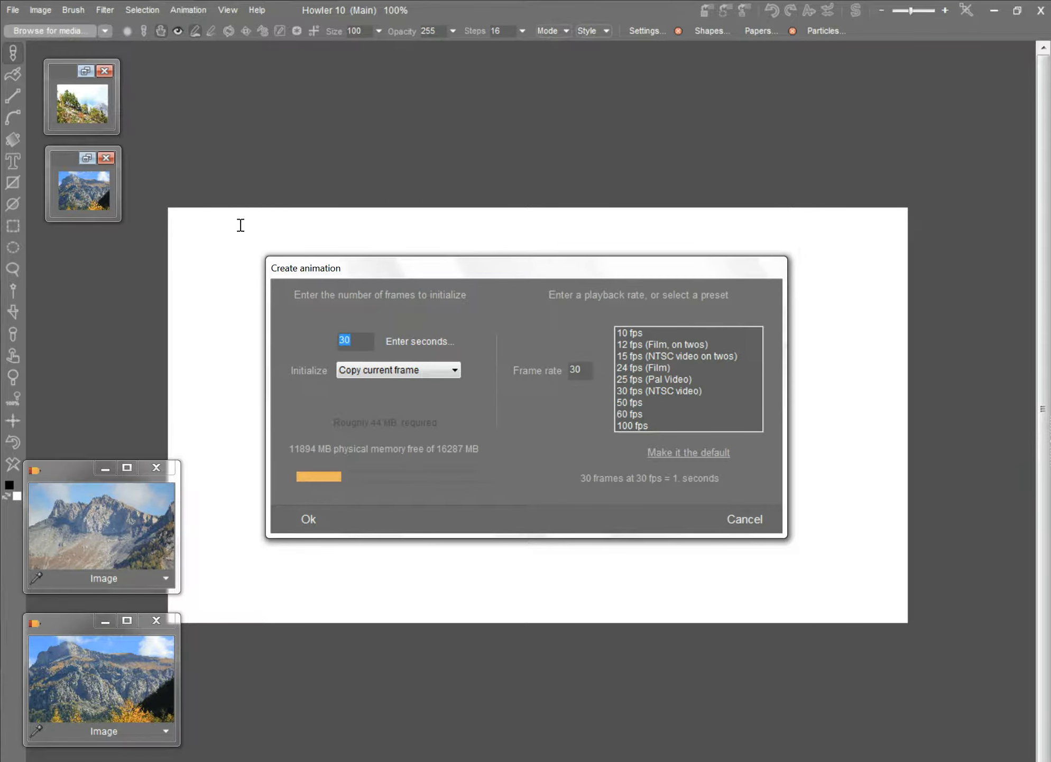
left_click_drag(590, 370, 550, 365)
type("30")
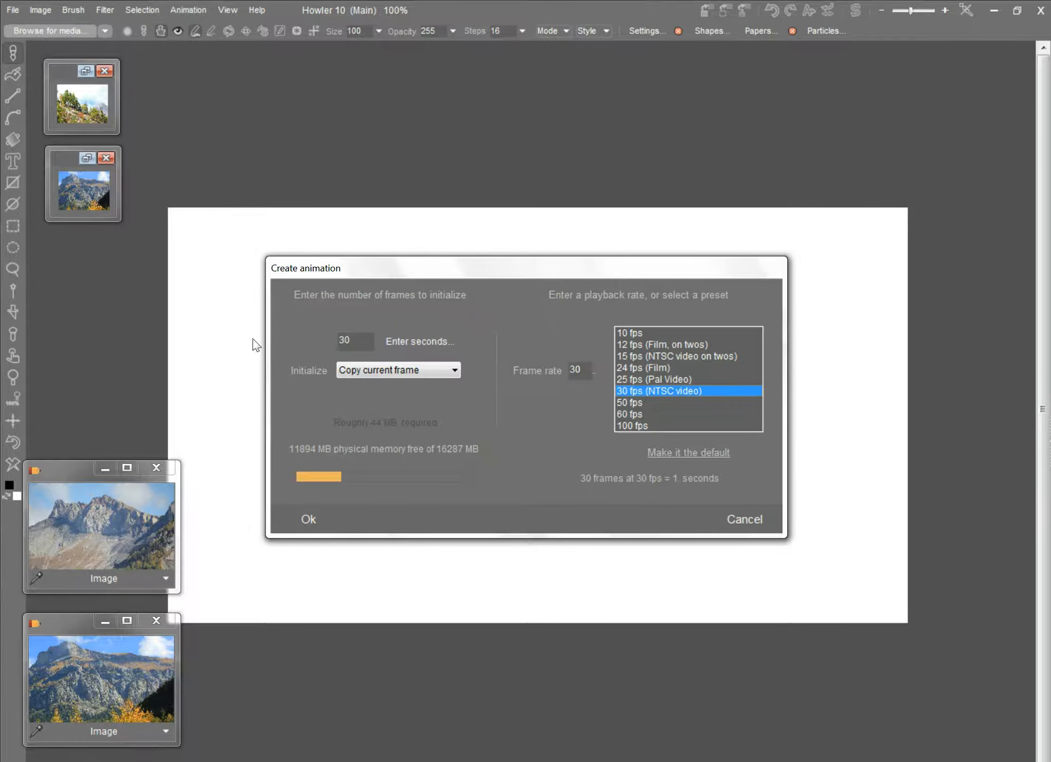
left_click(311, 521)
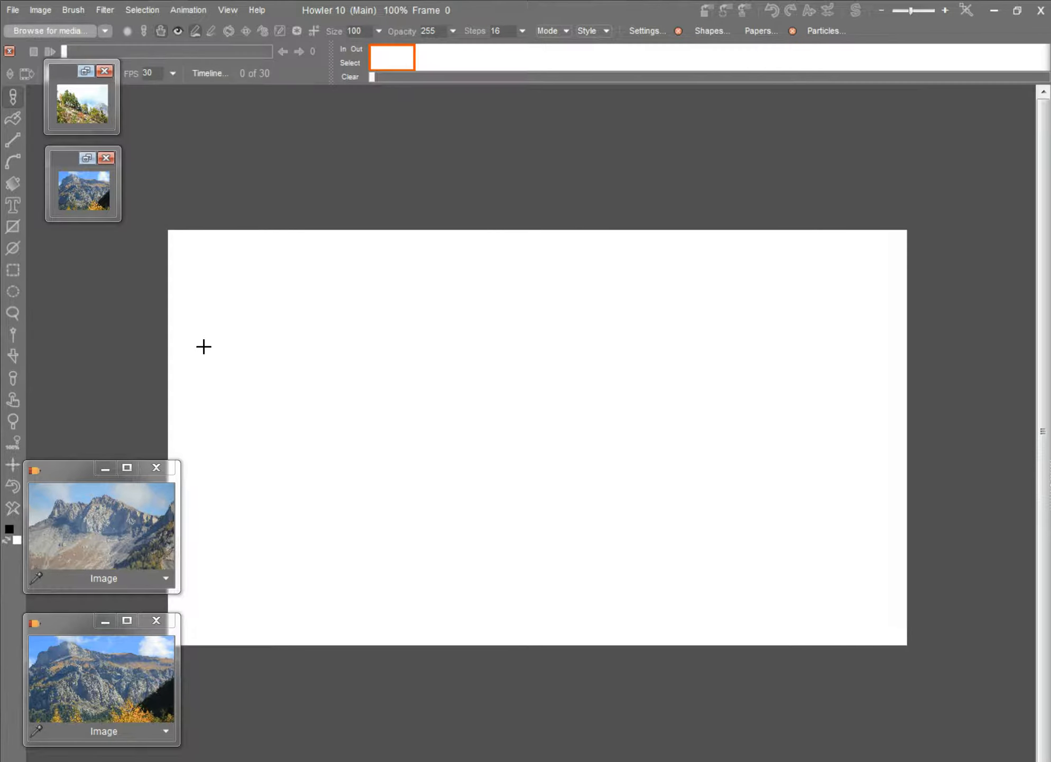
Step: Move the stored tree brush window off the animation controls, placing it below the stored mountain brush window
mouse_move(265, 33)
left_mouse_down()
mouse_move(585, 39)
mouse_move(264, 34)
left_mouse_up()
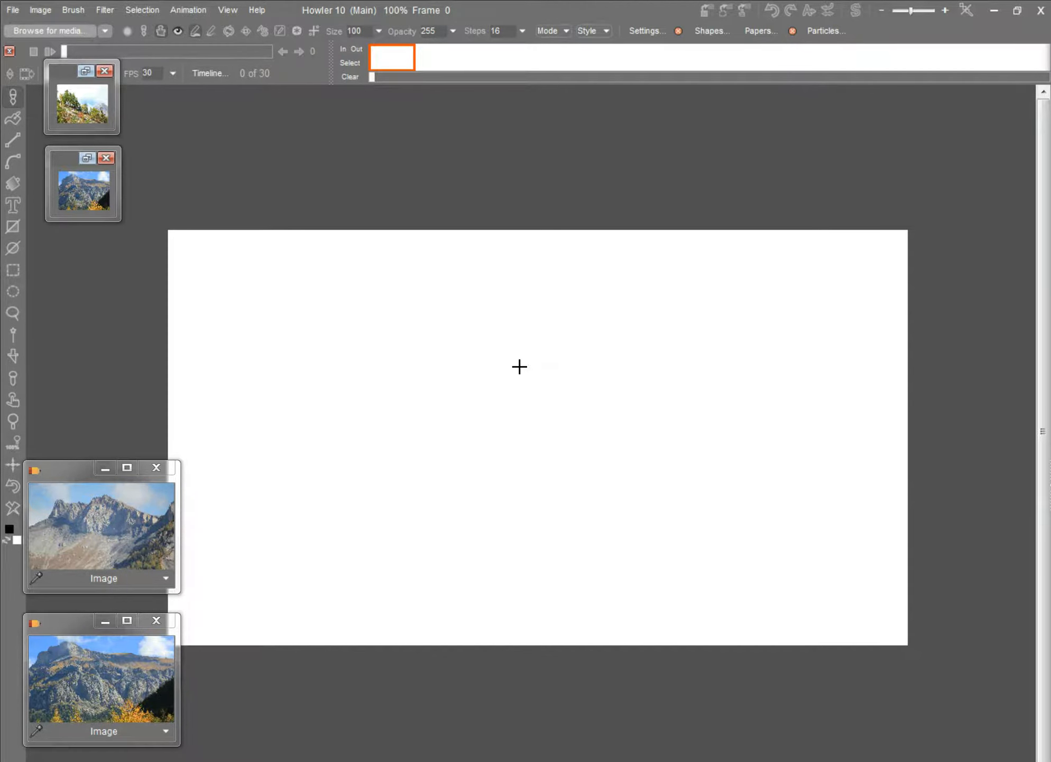
mouse_move(47, 33)
left_mouse_down()
mouse_move(181, 38)
mouse_move(40, 37)
left_mouse_up()
left_click(49, 51)
mouse_move(45, 34)
left_mouse_down()
mouse_move(132, 34)
mouse_move(25, 32)
left_mouse_up()
left_click_drag(59, 74, 51, 264)
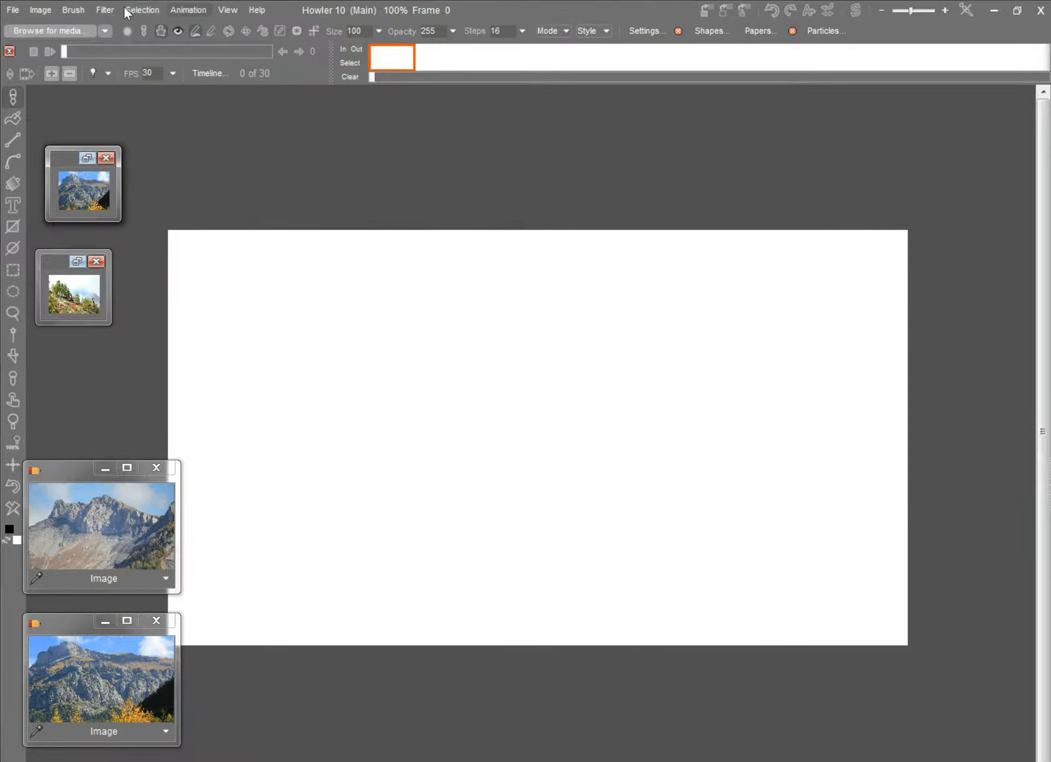
Step: Open the Brush keyframer, enlarge its window beside the stored brushes, and reposition the mountain brush in its preview
left_click(188, 10)
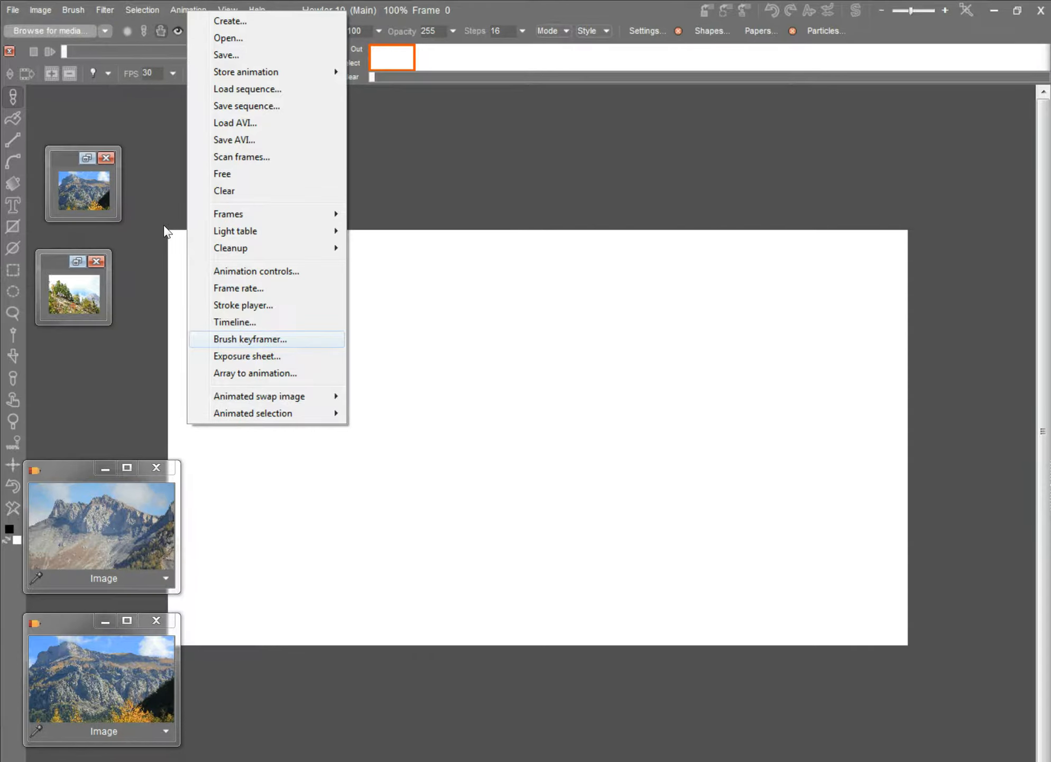
key("Return")
left_click_drag(380, 238, 182, 111)
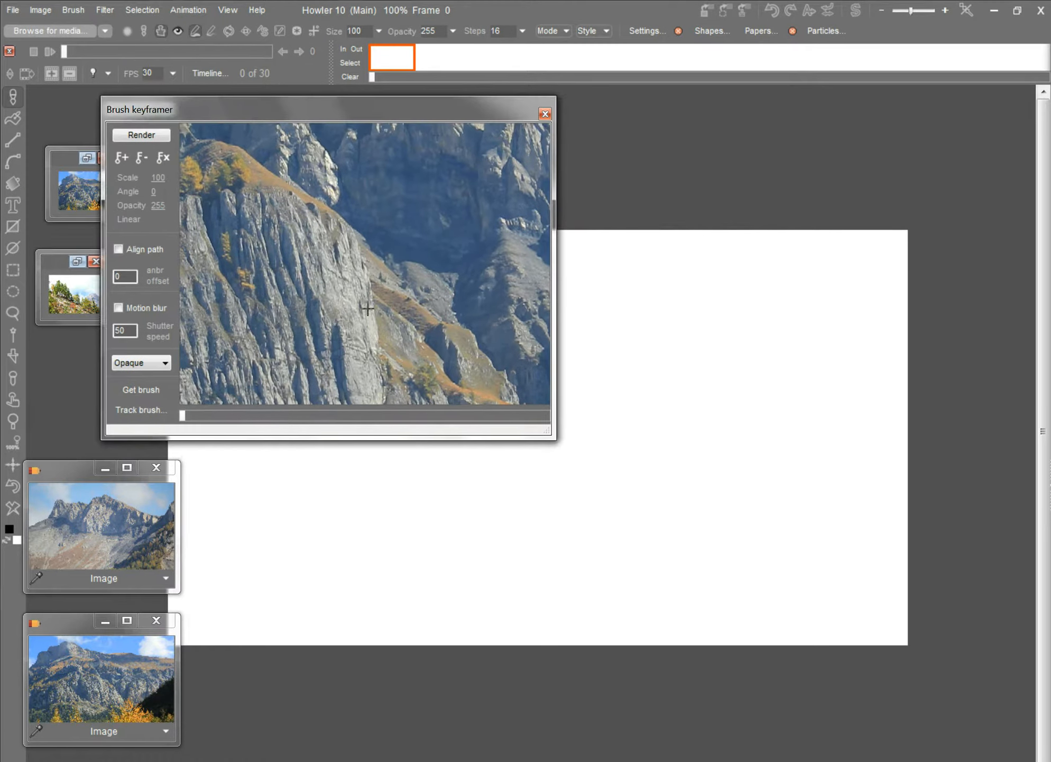
mouse_move(552, 435)
left_mouse_down()
mouse_move(751, 627)
mouse_move(701, 554)
left_mouse_up()
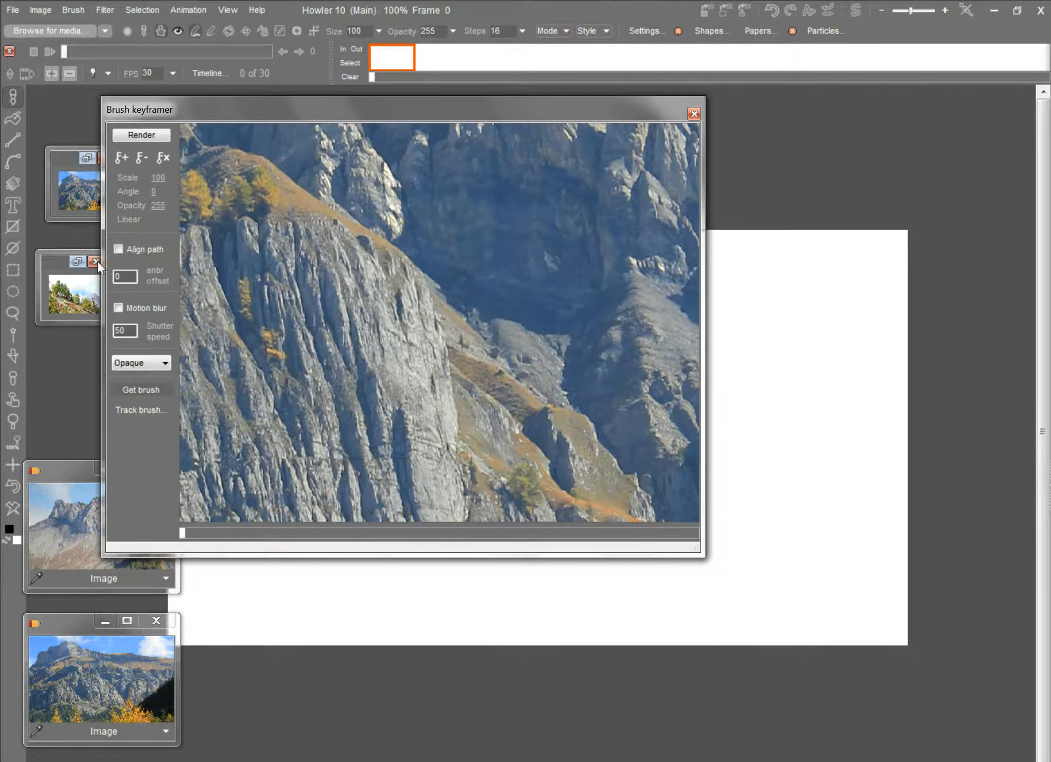
mouse_move(321, 264)
left_mouse_down()
mouse_move(254, 172)
mouse_move(387, 177)
mouse_move(437, 275)
left_mouse_up()
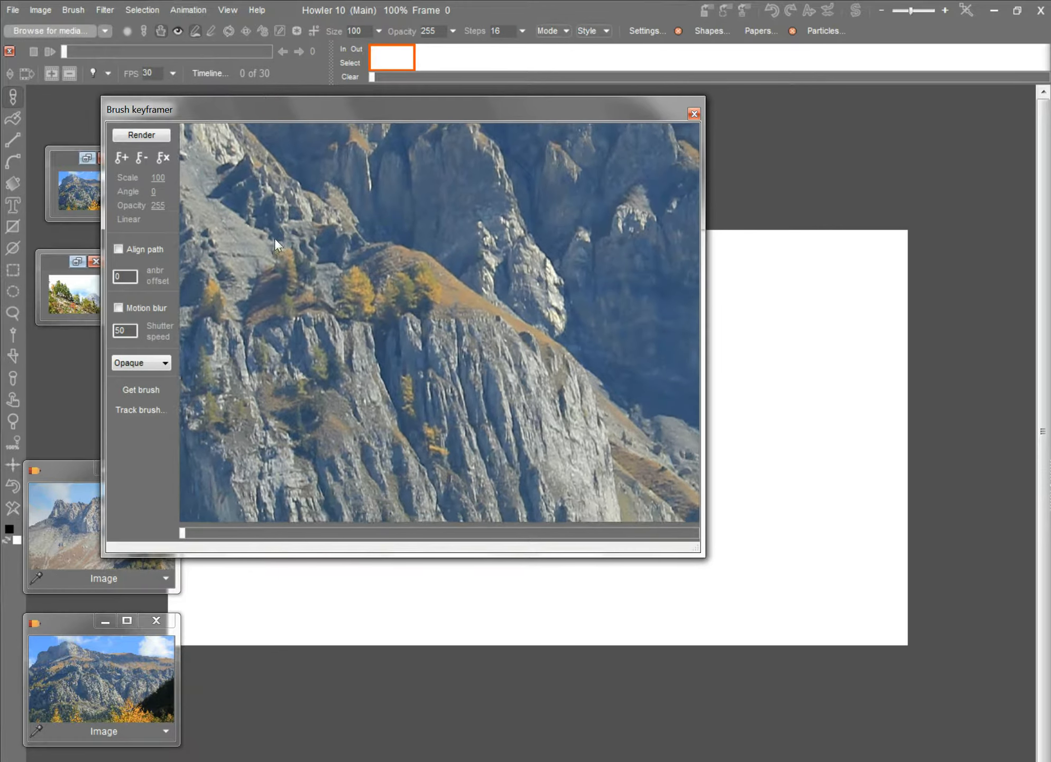
Step: Expand the stored mountain brush, set its scale to 10, load it into the Brush keyframer, and centre it in the preview
mouse_move(65, 157)
left_mouse_down()
mouse_move(31, 94)
mouse_move(38, 102)
left_mouse_up()
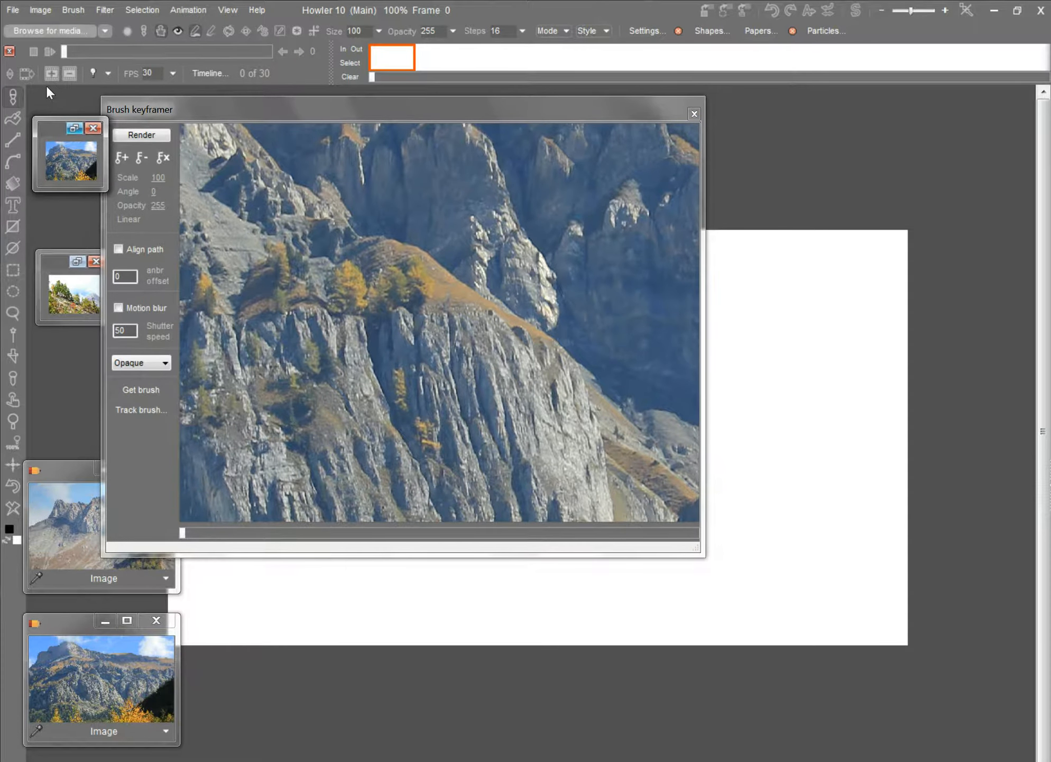
left_click(71, 129)
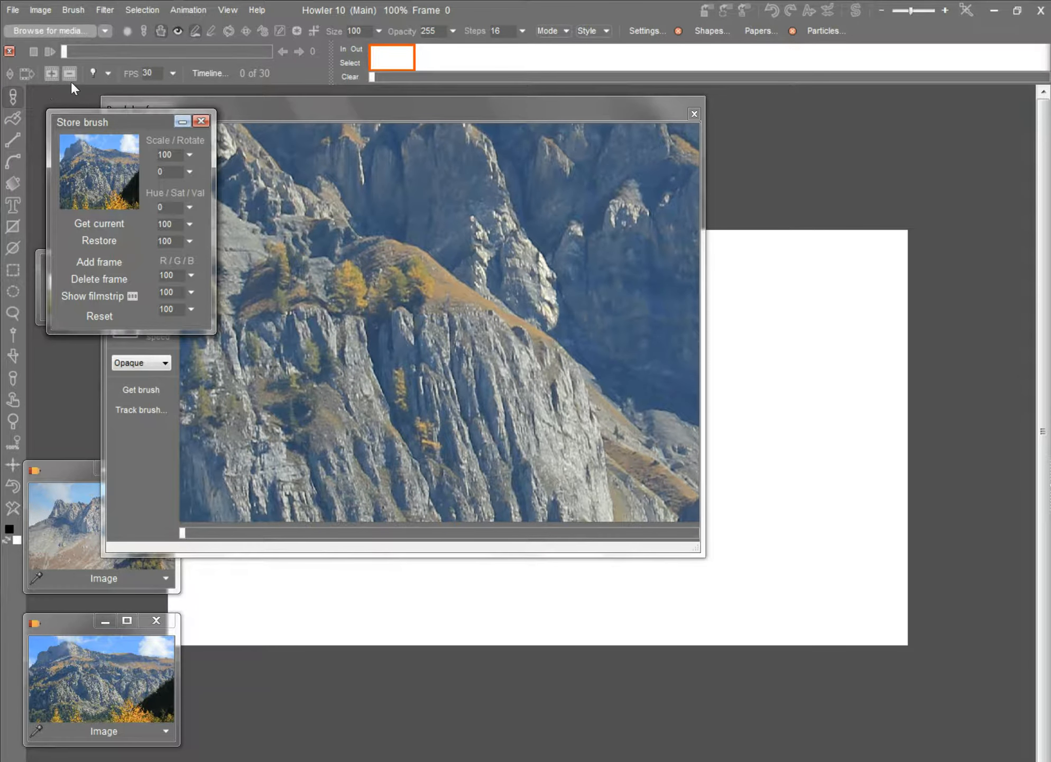
left_click_drag(97, 121, 833, 117)
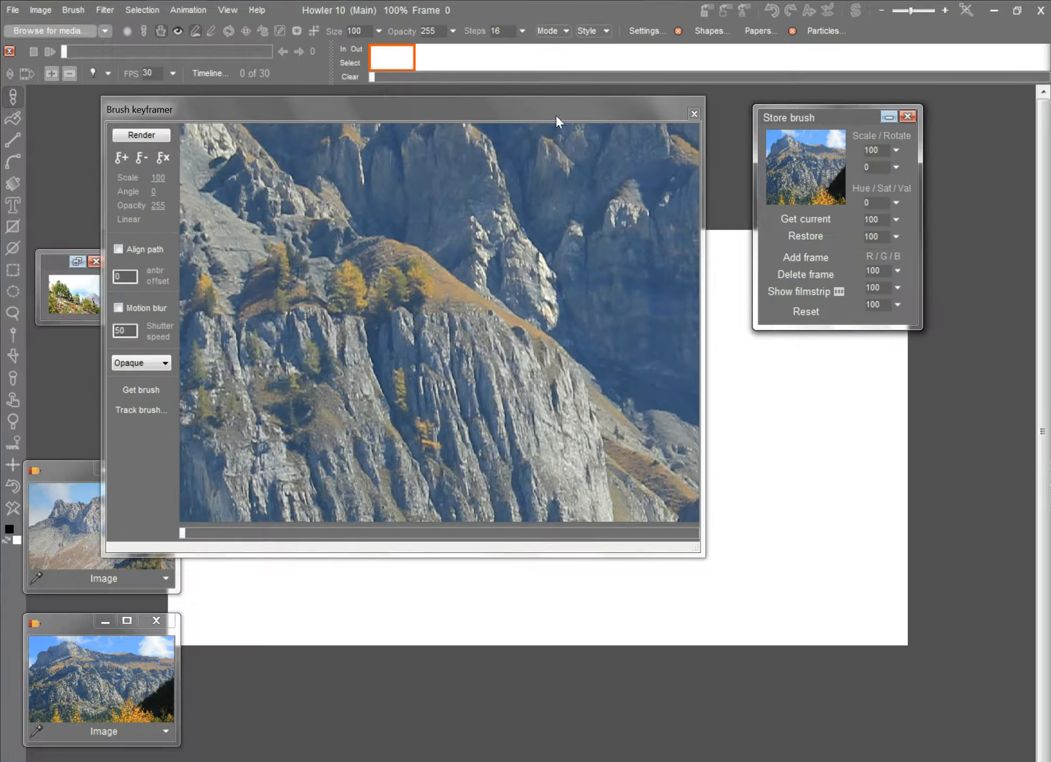
left_click(896, 150)
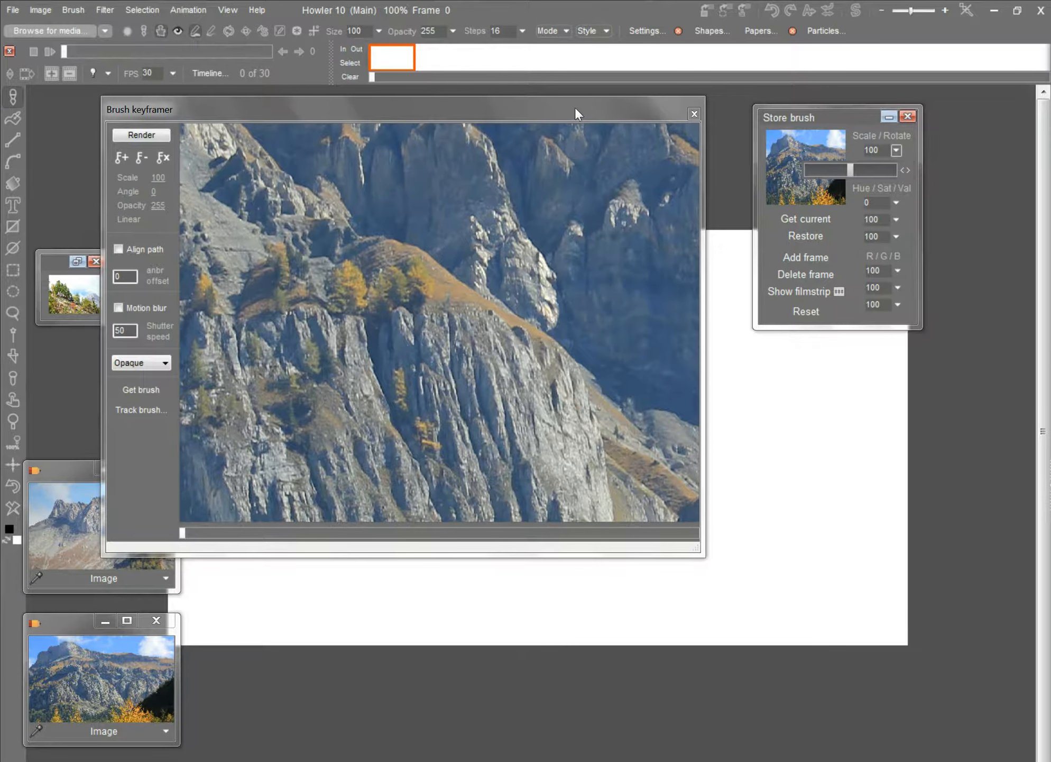
left_click_drag(845, 167, 812, 170)
left_click(140, 389)
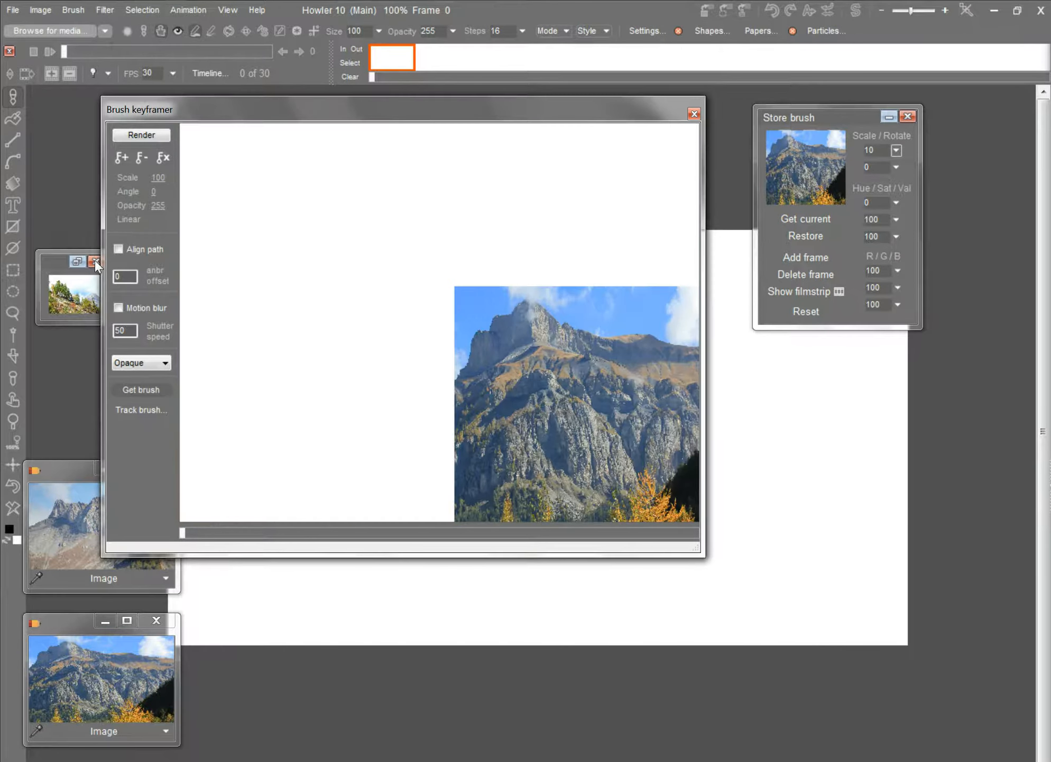
mouse_move(389, 243)
left_mouse_down()
mouse_move(314, 215)
mouse_move(319, 264)
mouse_move(303, 233)
mouse_move(313, 221)
mouse_move(265, 188)
mouse_move(342, 262)
mouse_move(566, 394)
mouse_move(297, 249)
left_mouse_up()
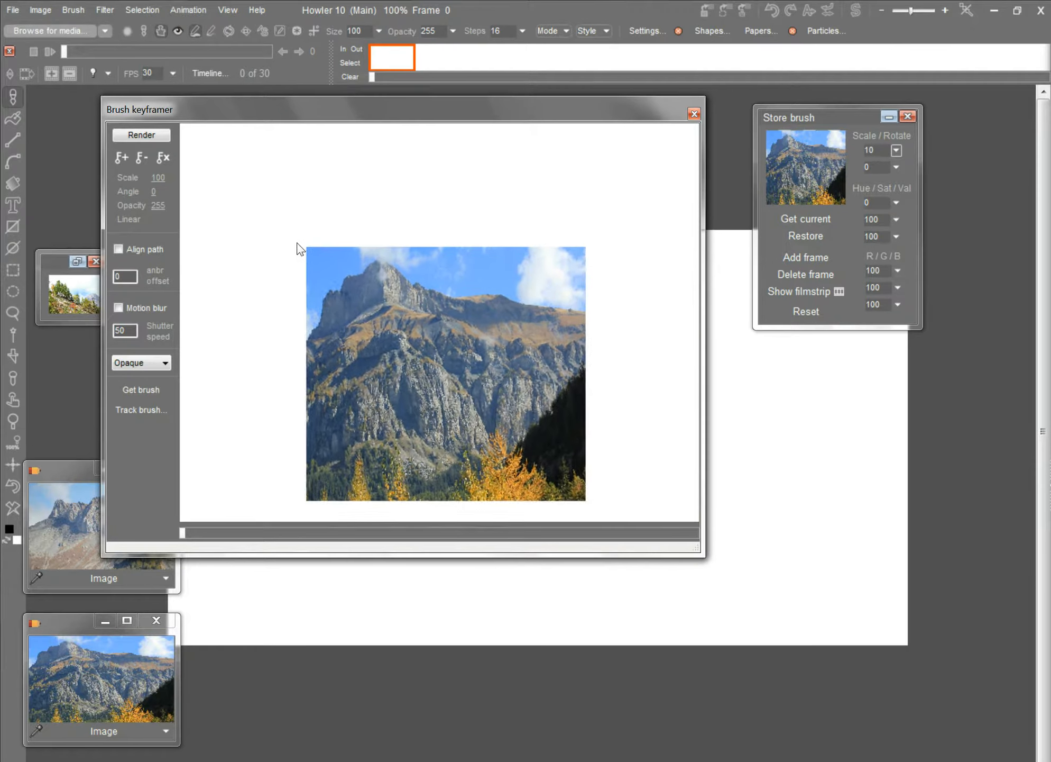
Step: Set the stored mountain brush's scale to 28, reload it into the Brush keyframer, and shift it in the preview
left_click(896, 150)
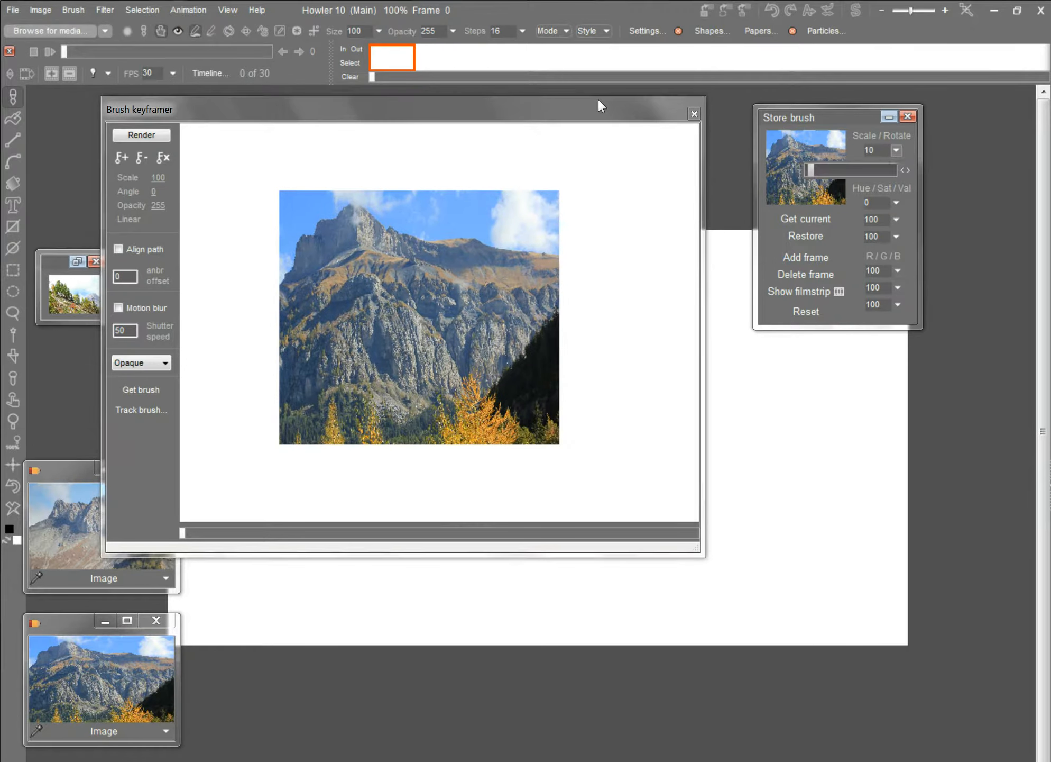
left_click_drag(811, 170, 818, 170)
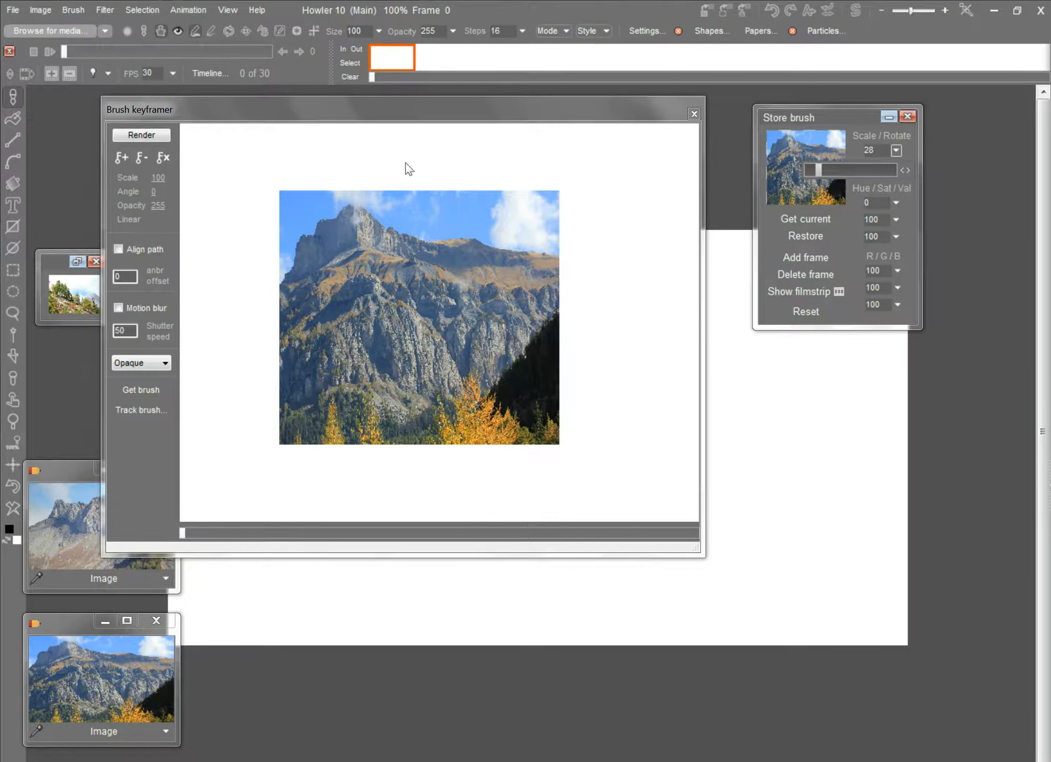
left_click(141, 391)
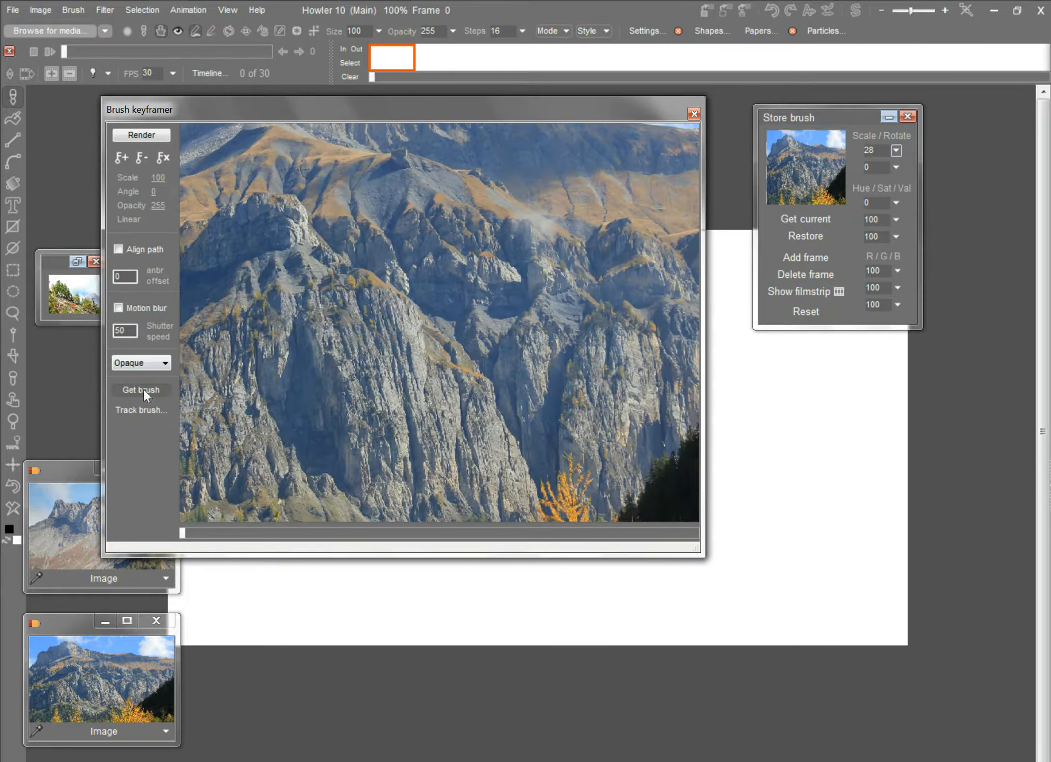
mouse_move(337, 205)
left_mouse_down()
mouse_move(438, 223)
mouse_move(381, 335)
mouse_move(255, 282)
mouse_move(213, 151)
mouse_move(270, 89)
mouse_move(578, 91)
left_mouse_up()
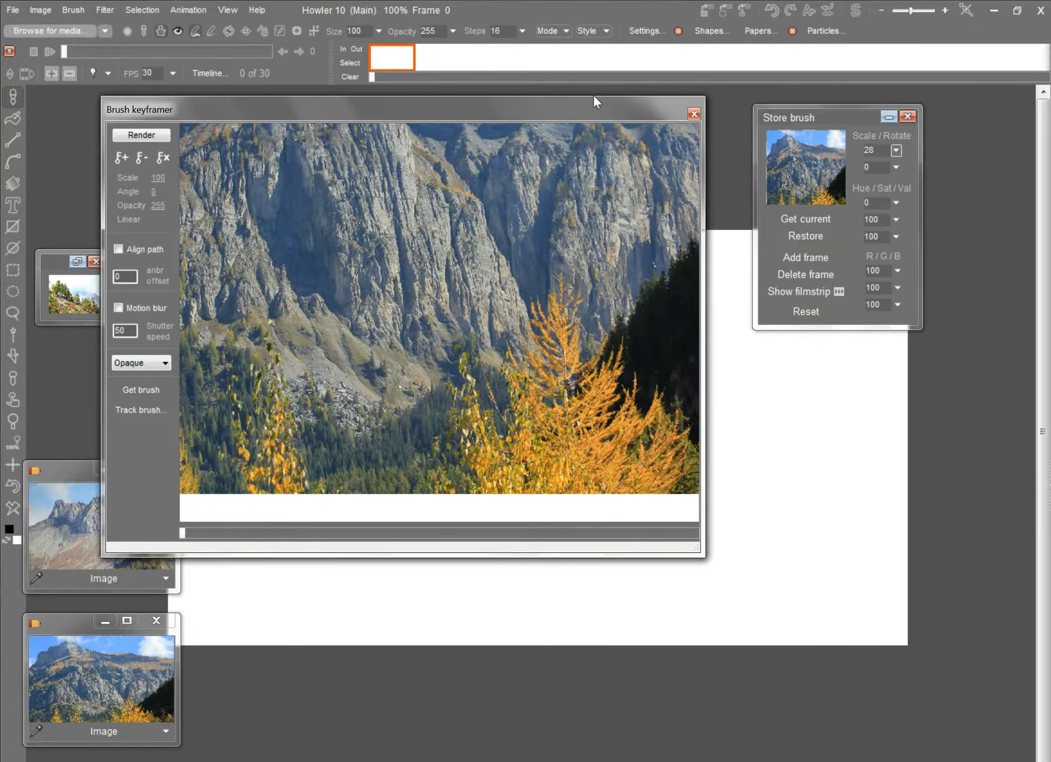
Step: Reset the stored mountain brush's adjustments, reload it into the Brush keyframer, and position it to fill the starting frame
left_click(805, 311)
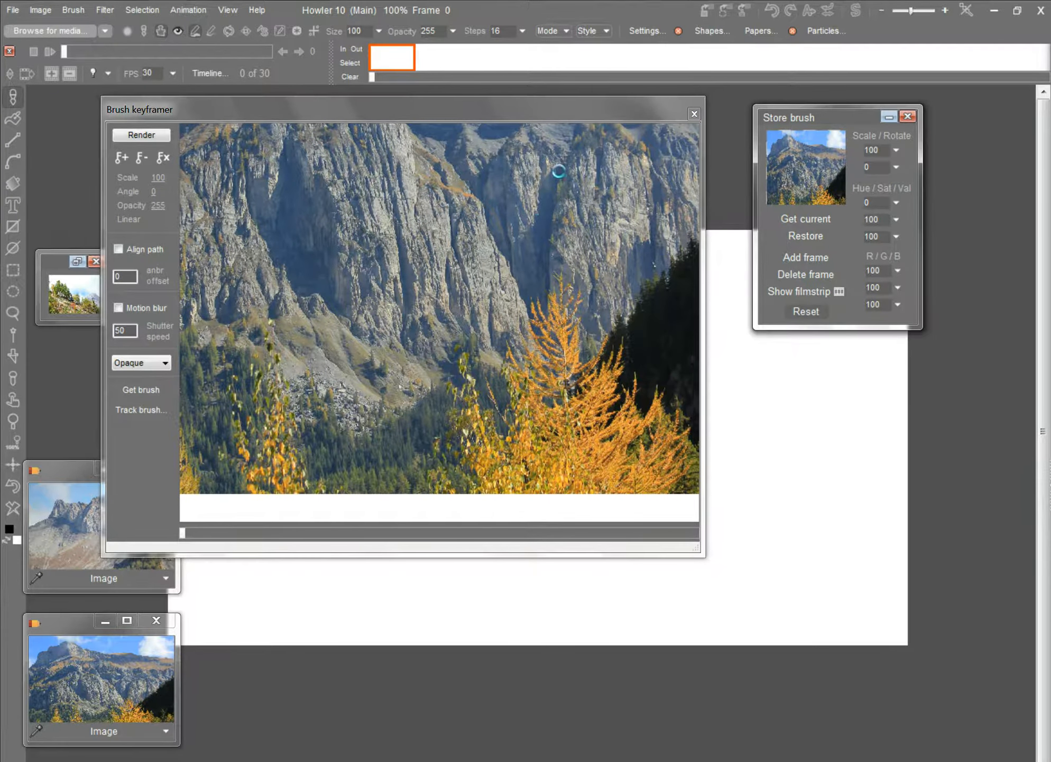
left_click(142, 390)
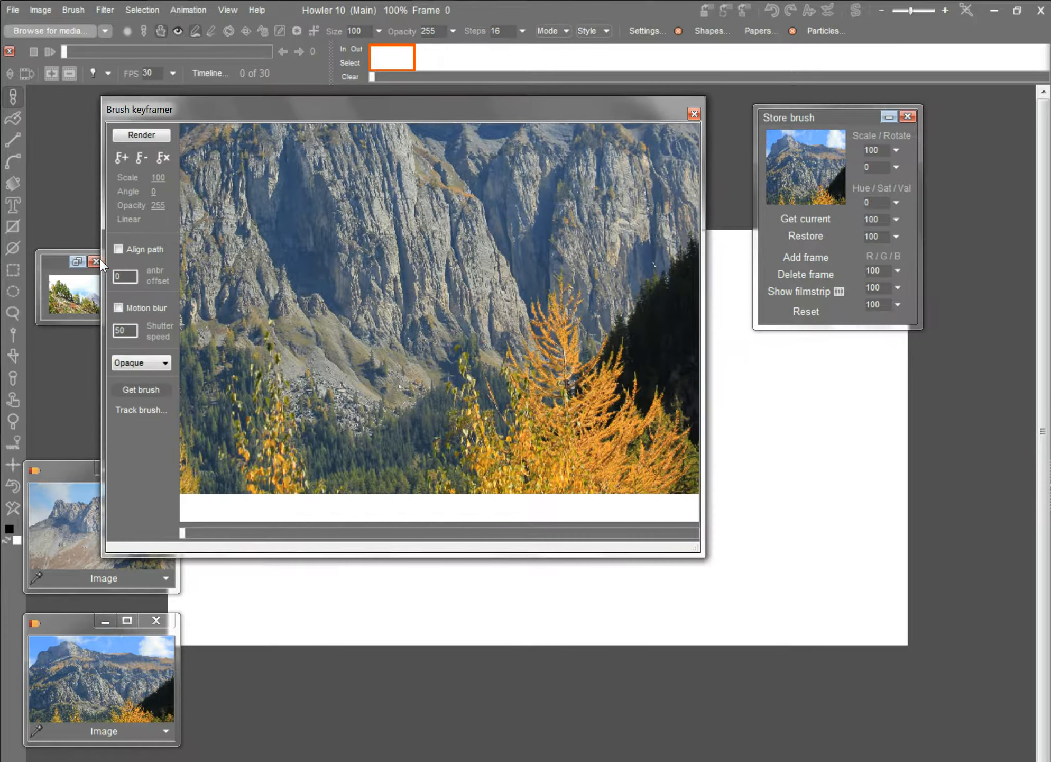
mouse_move(240, 181)
left_mouse_down()
mouse_move(411, 198)
mouse_move(712, 389)
mouse_move(464, 278)
mouse_move(385, 272)
mouse_move(150, 143)
mouse_move(298, 147)
mouse_move(188, 138)
mouse_move(174, 125)
mouse_move(237, 187)
mouse_move(419, 313)
left_mouse_up()
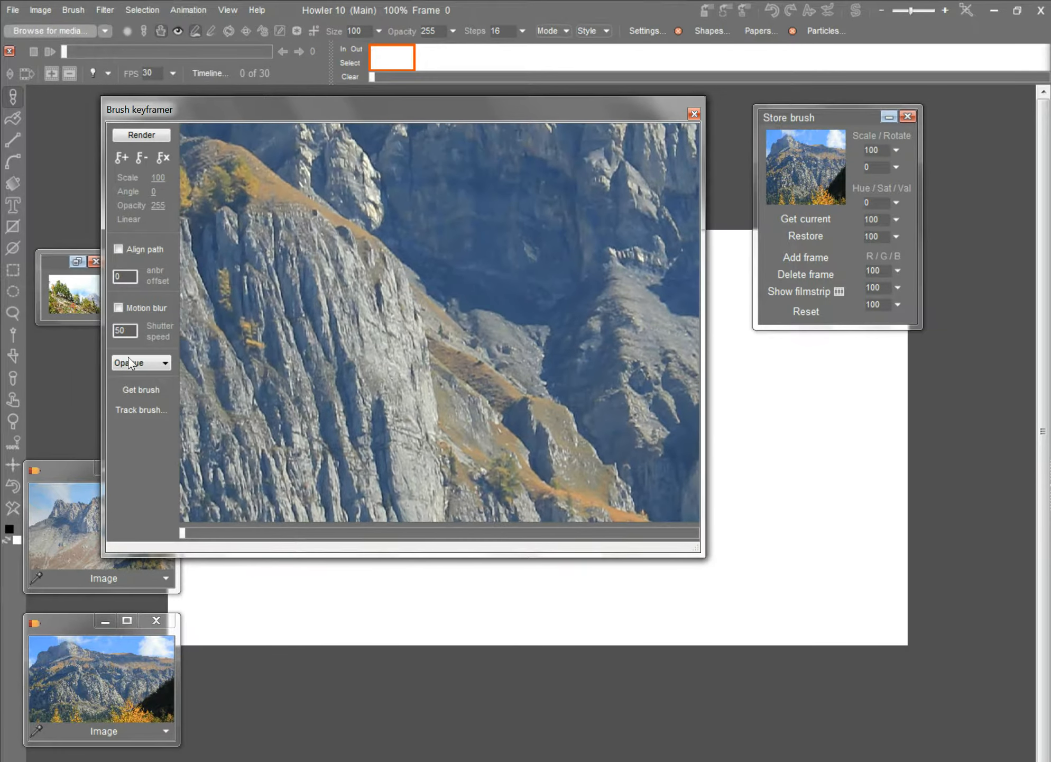
Step: Keyframe the brush's start position, shift the brush at frame 29 so the cliffs and dark trees fill the view, and scrub the motion
key("space")
key("space")
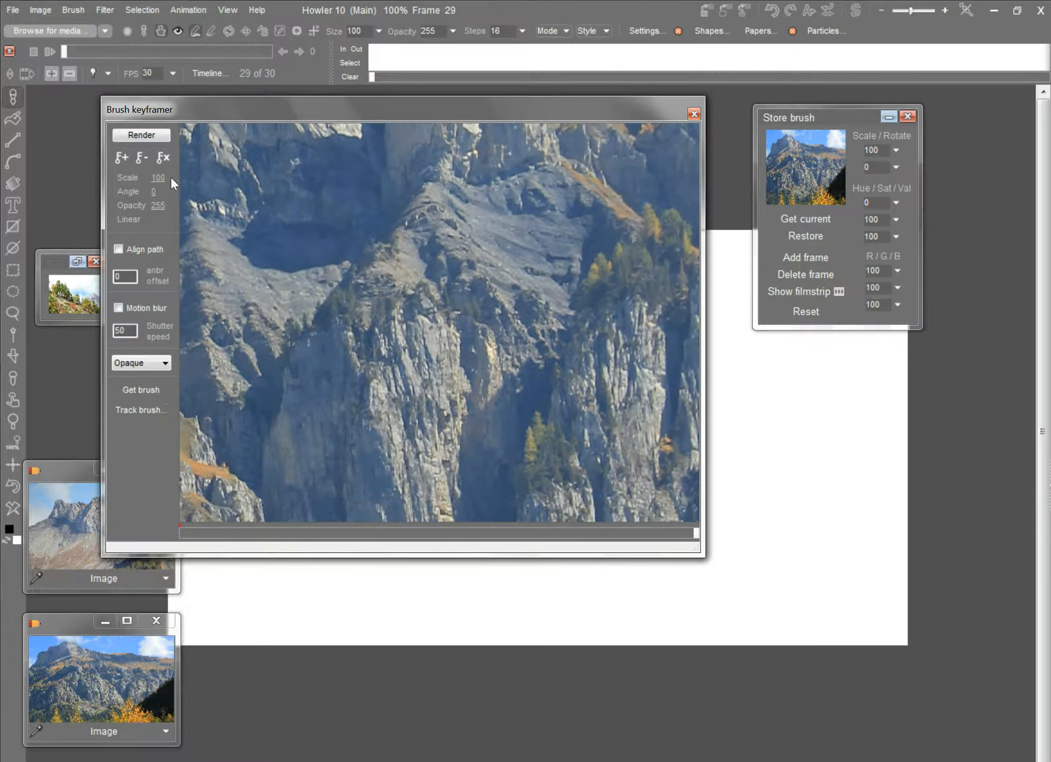
mouse_move(477, 109)
left_mouse_down()
mouse_move(348, 72)
mouse_move(800, 149)
left_mouse_up()
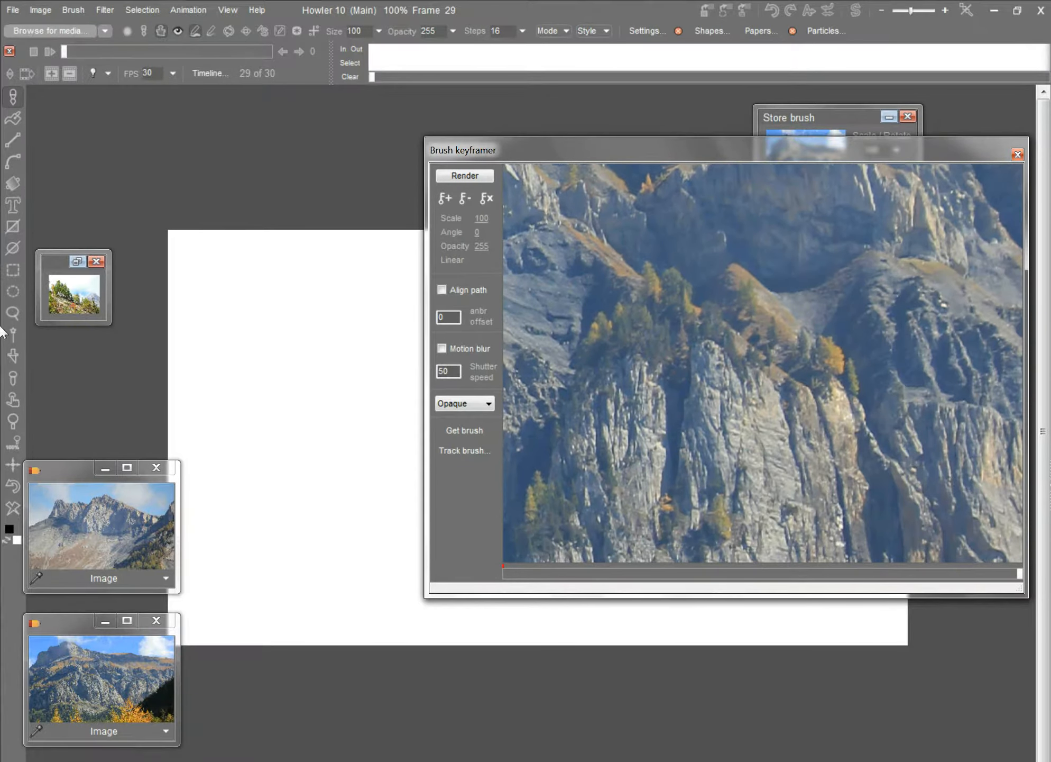
left_click_drag(683, 398, 687, 368)
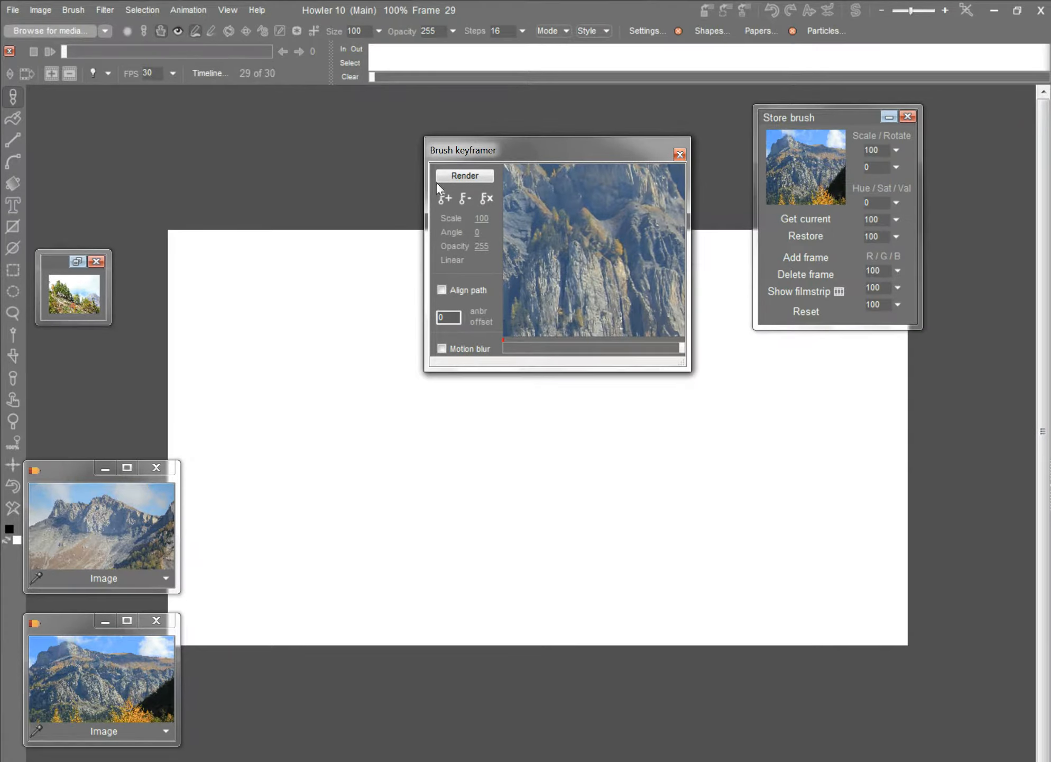
mouse_move(553, 145)
left_mouse_down()
mouse_move(783, 233)
mouse_move(850, 314)
left_mouse_up()
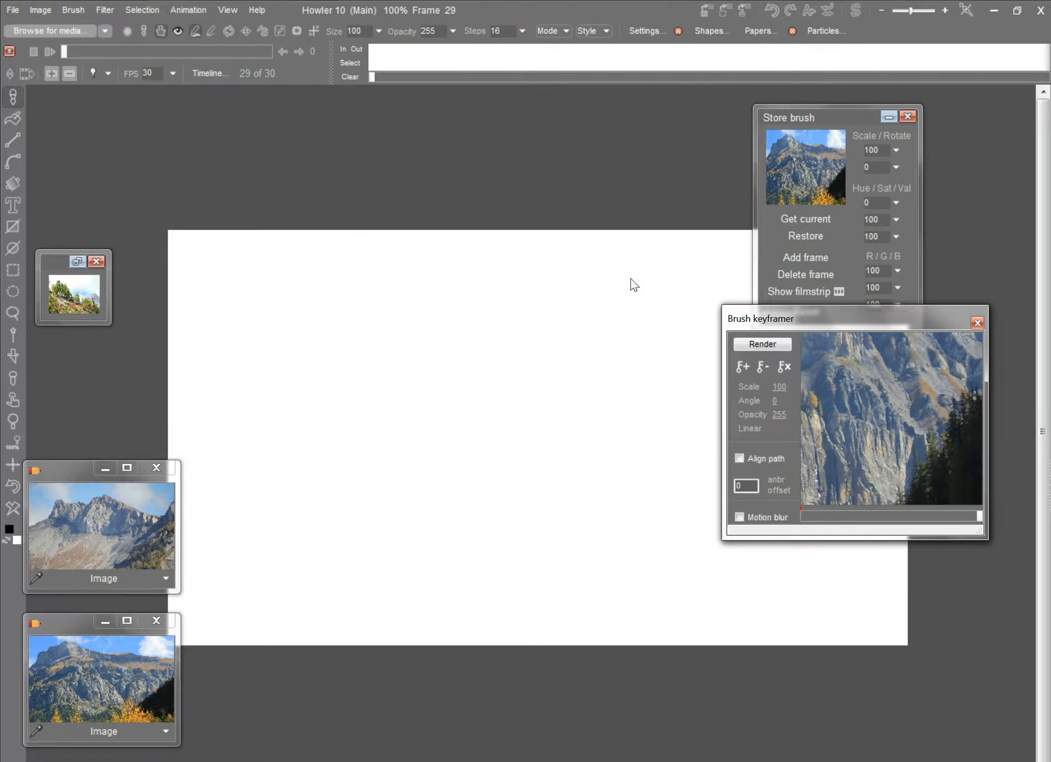
mouse_move(722, 305)
left_mouse_down()
mouse_move(468, 254)
mouse_move(363, 162)
mouse_move(412, 138)
mouse_move(378, 124)
left_mouse_up()
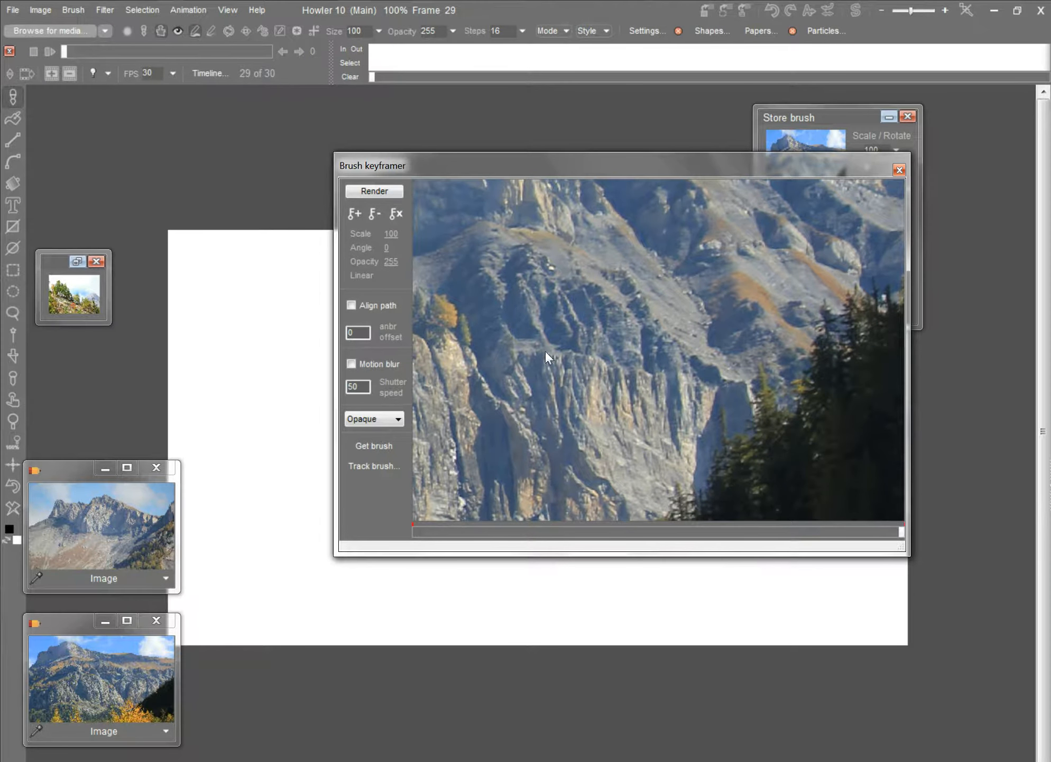
left_click_drag(596, 354, 545, 517)
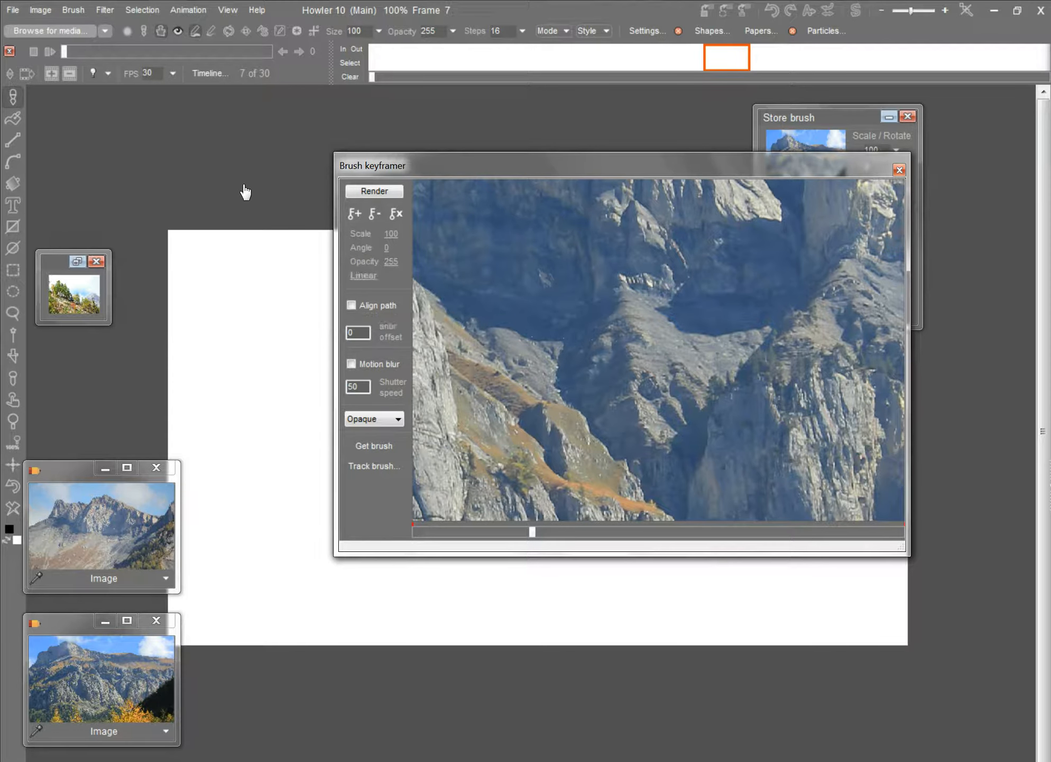
Step: Render the keyframed brush motion into the animation, close the Brush keyframer, and collapse the stored mountain brush window
left_click(364, 189)
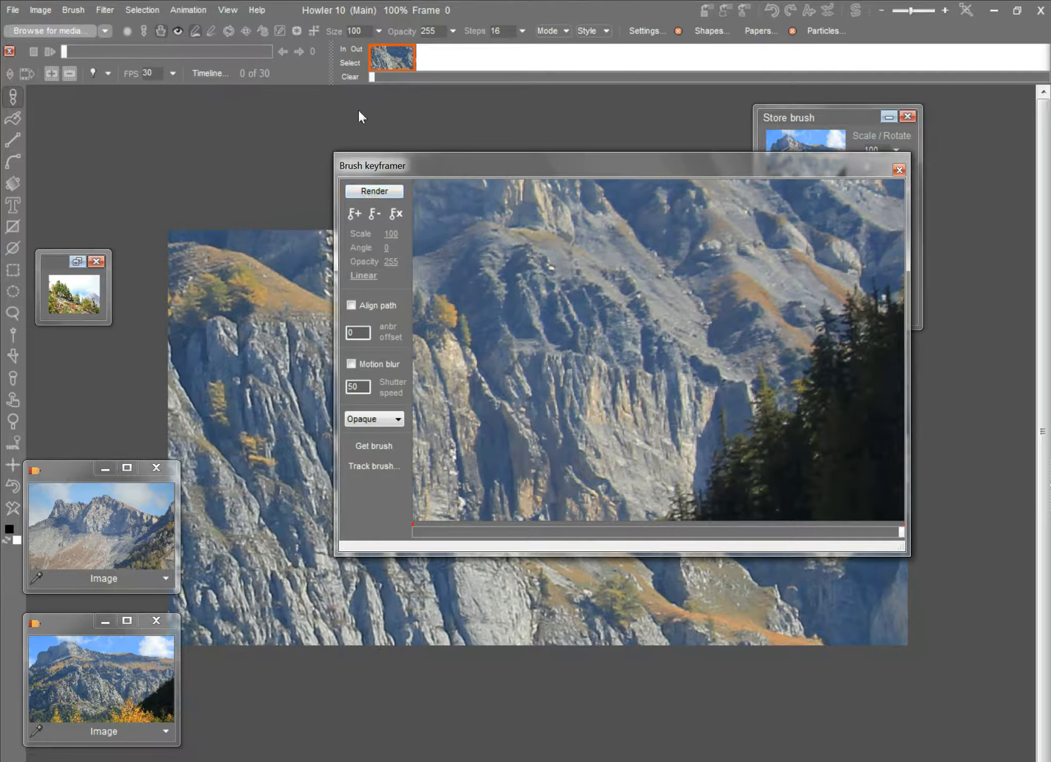
left_click(899, 169)
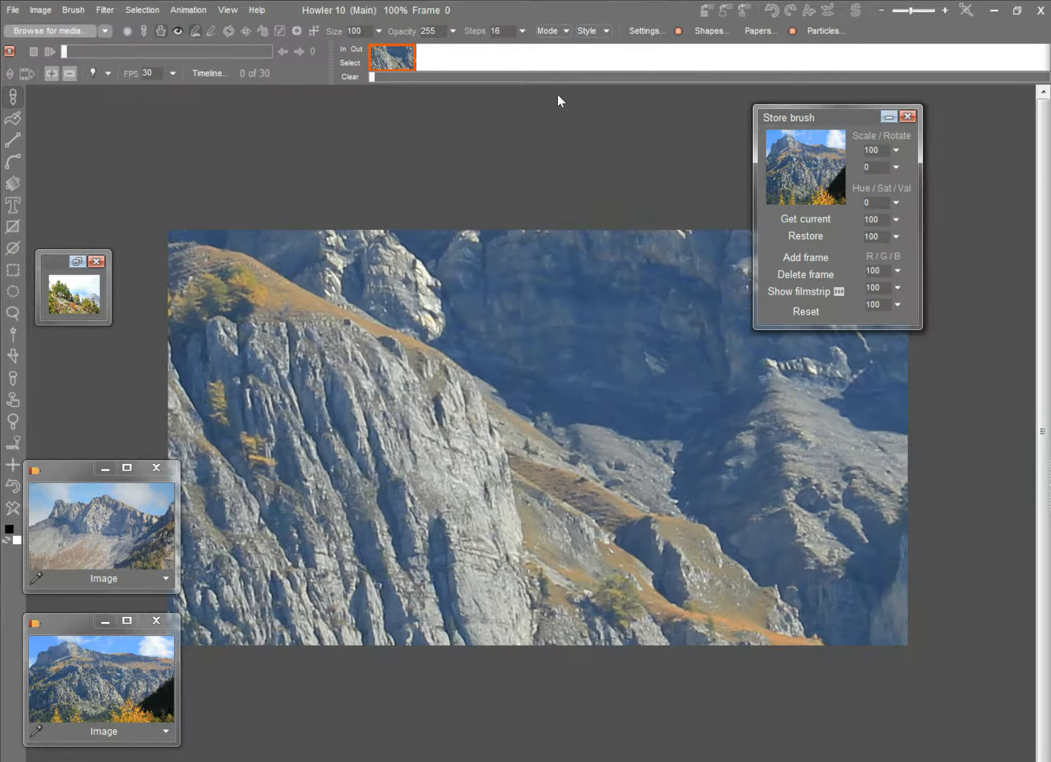
left_click(889, 117)
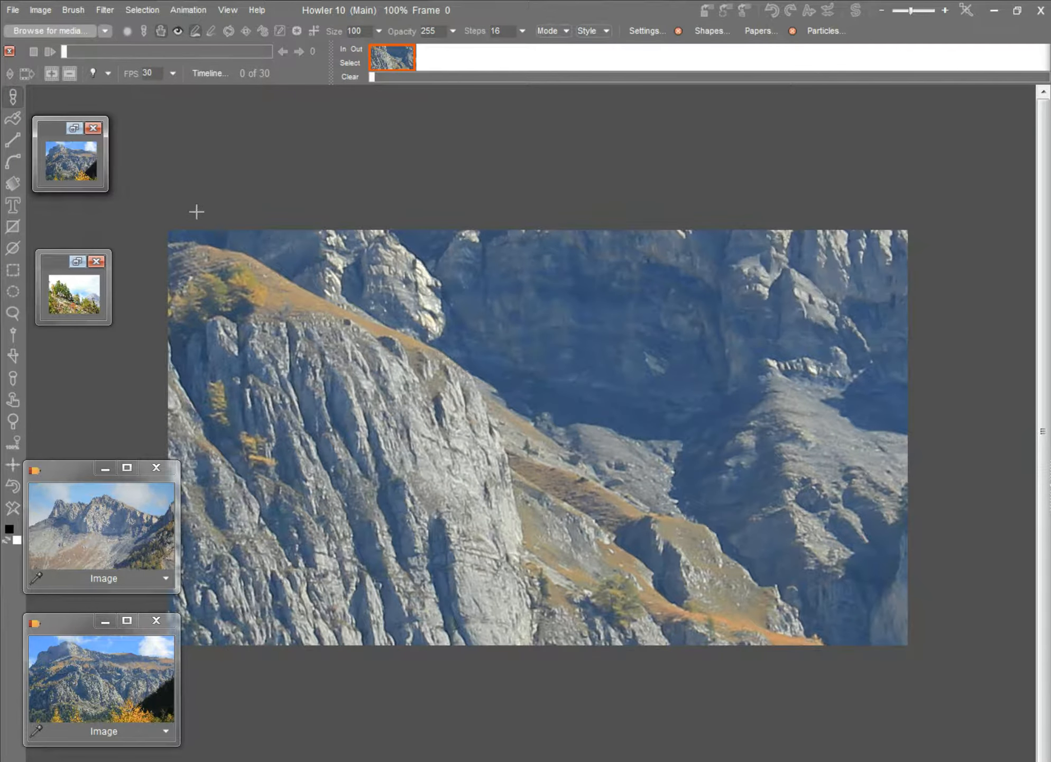
Step: Play back the rendered mountain pan and stop it at frame 0
left_click(52, 50)
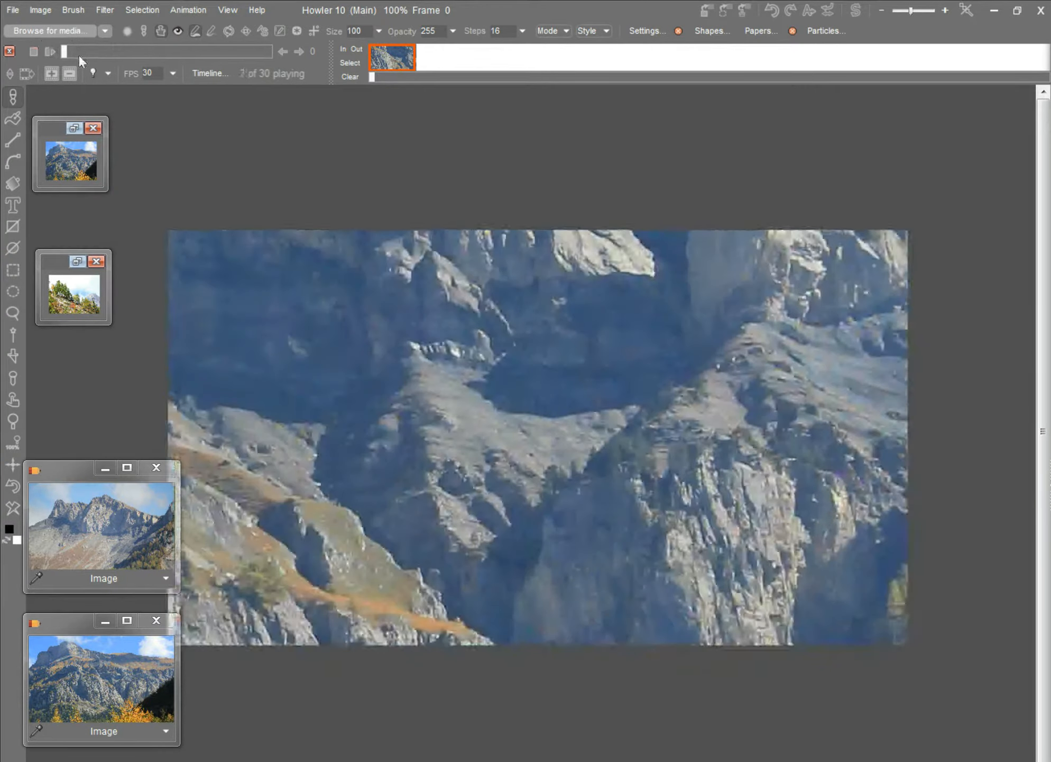
left_click(78, 54)
left_click_drag(59, 36, 33, 33)
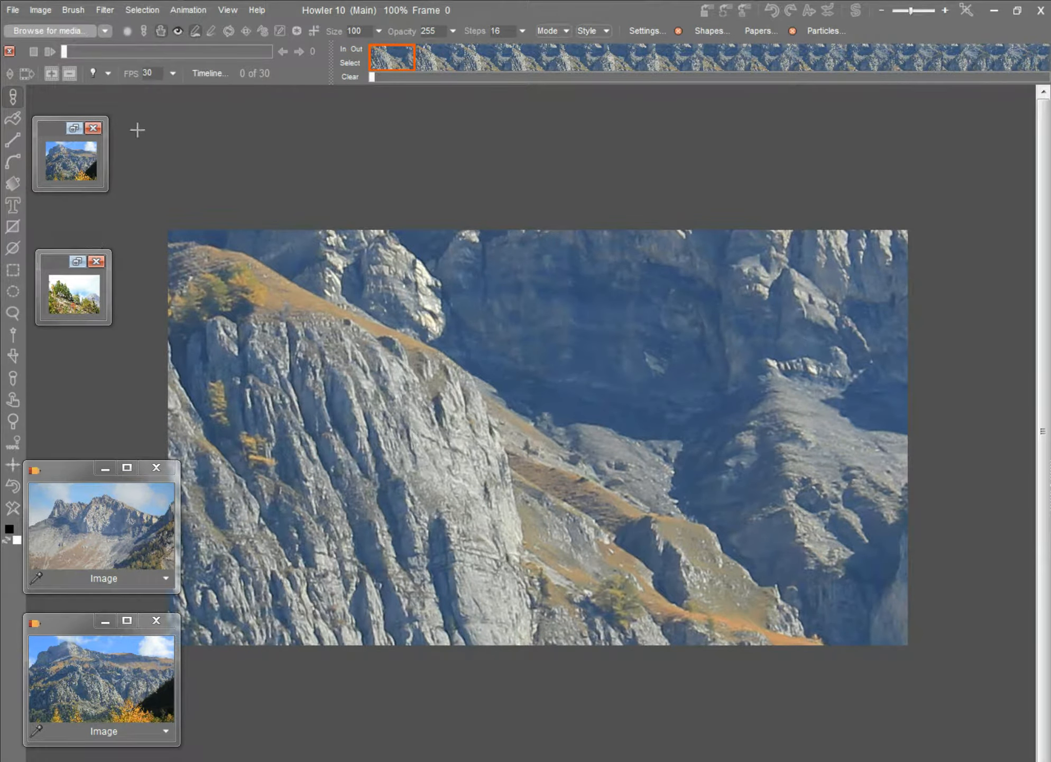
Step: Clear the current frame to white and create a new 300-frame animation at 30 fps, freeing the existing one
key("k")
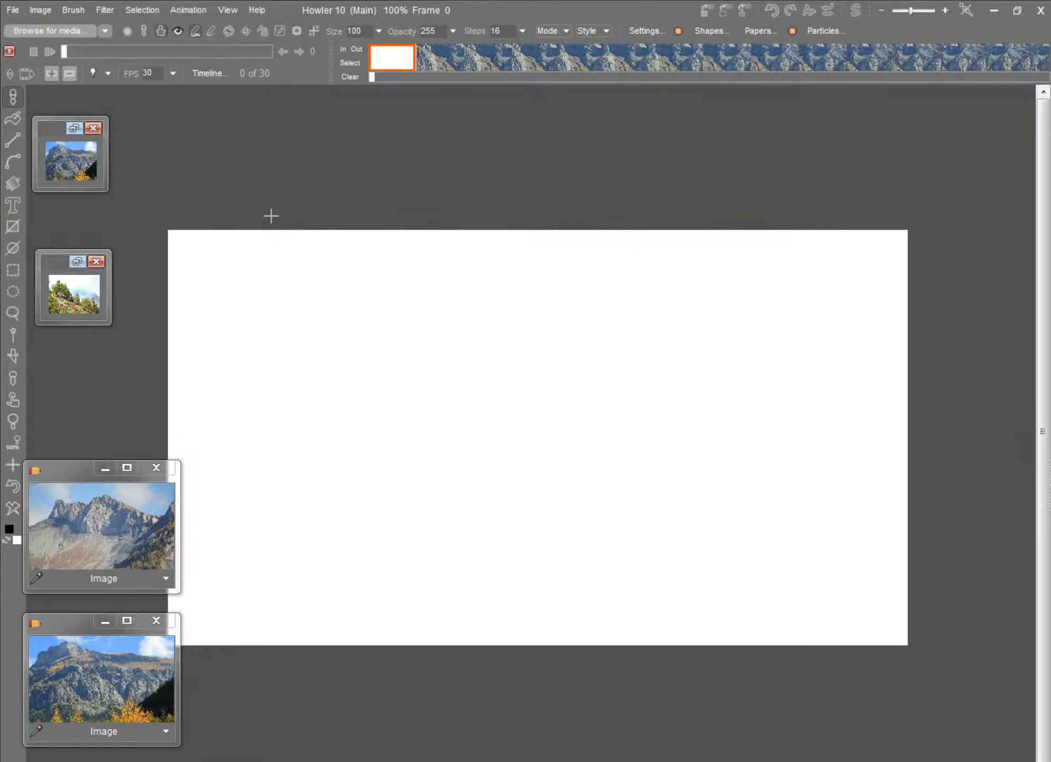
left_click(189, 9)
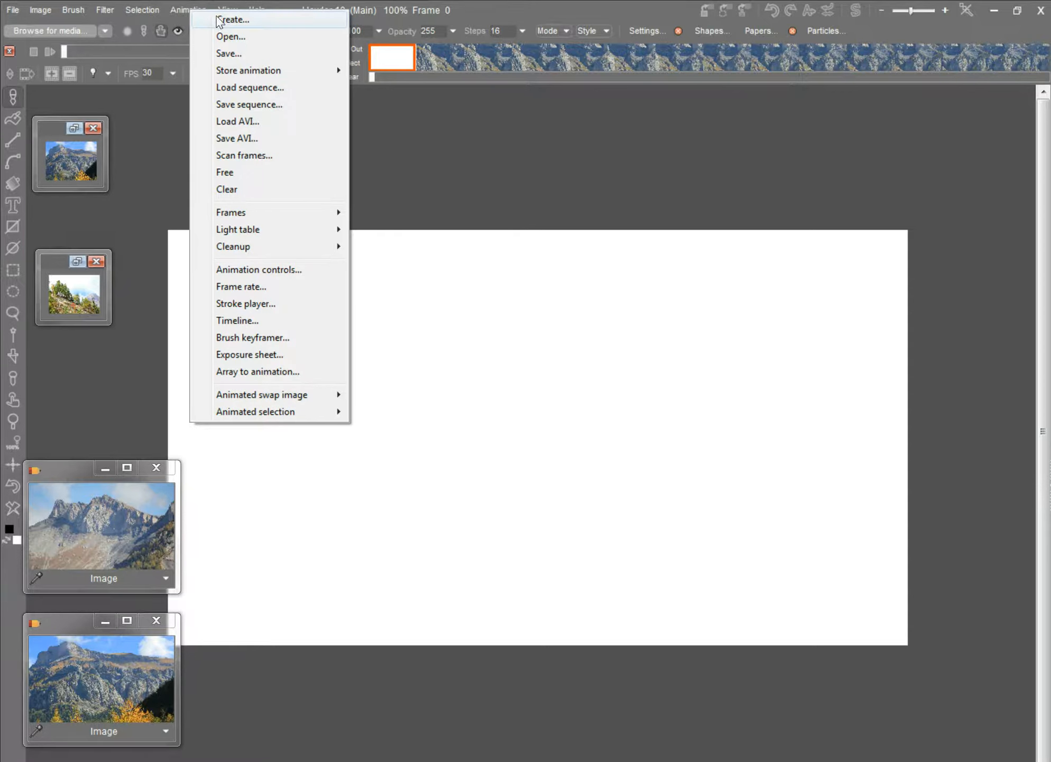
key("Return")
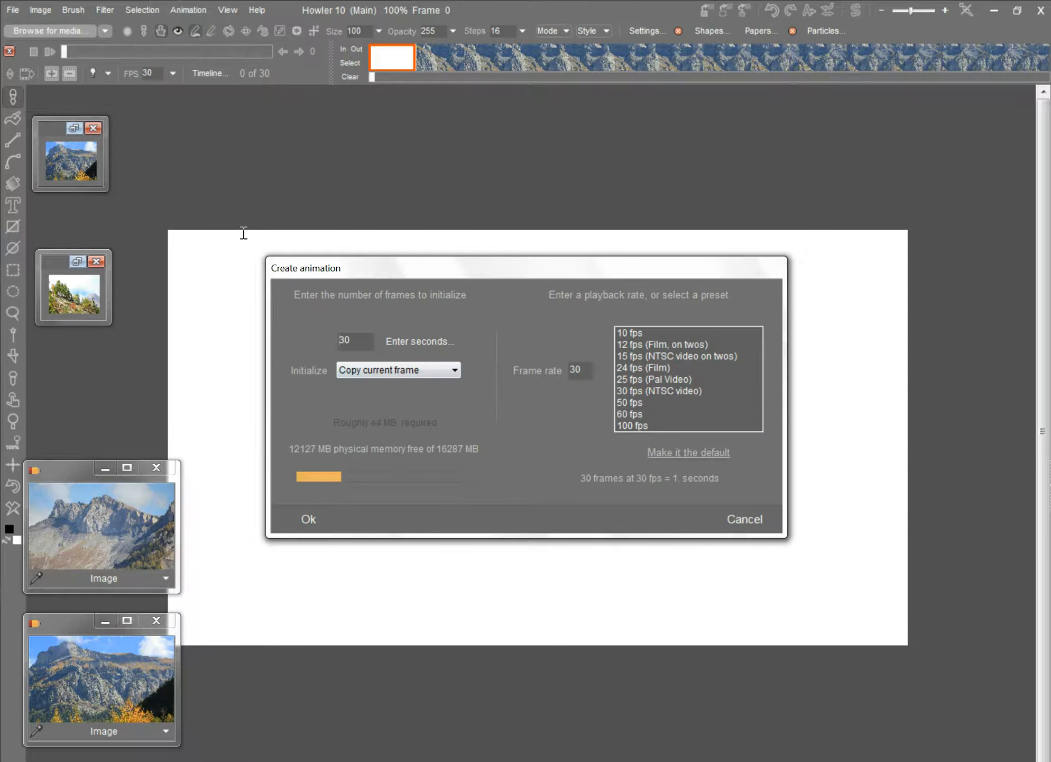
left_click_drag(361, 342, 220, 220)
type("300")
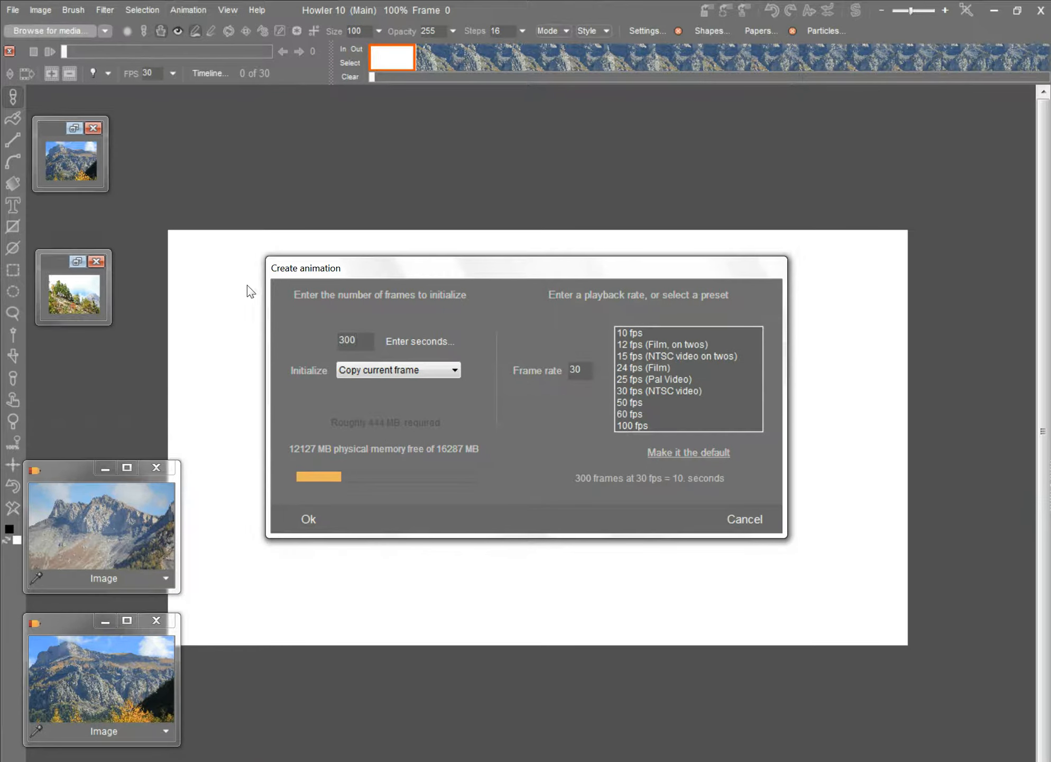
left_click(309, 518)
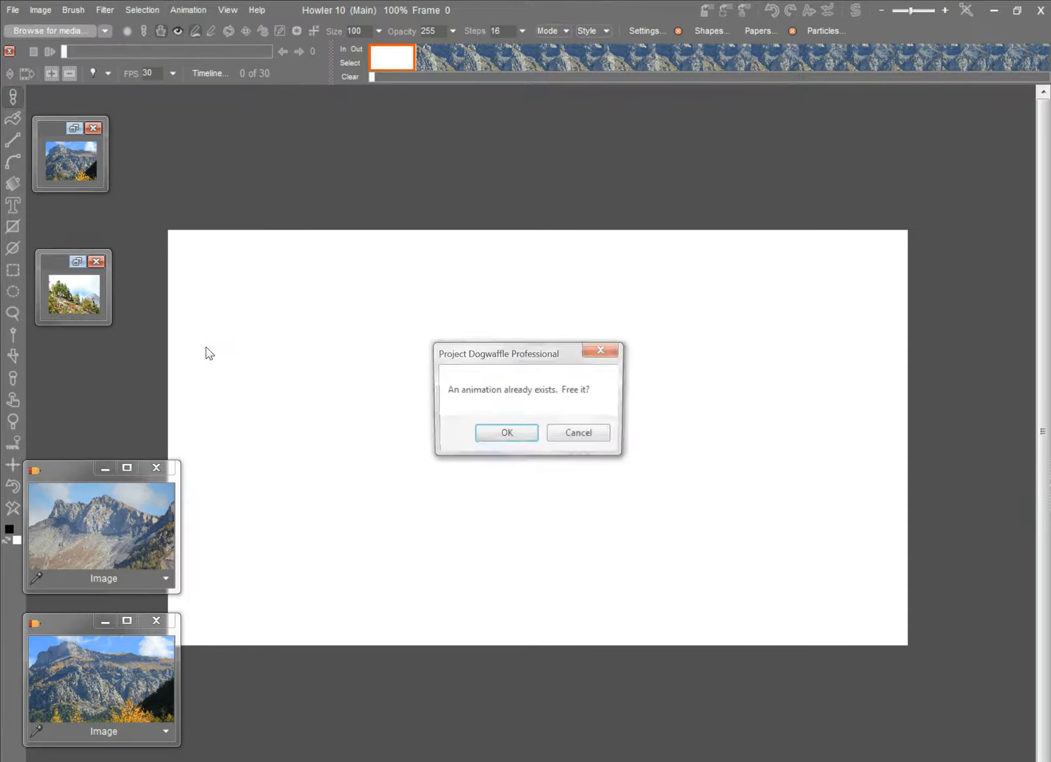
key("Return")
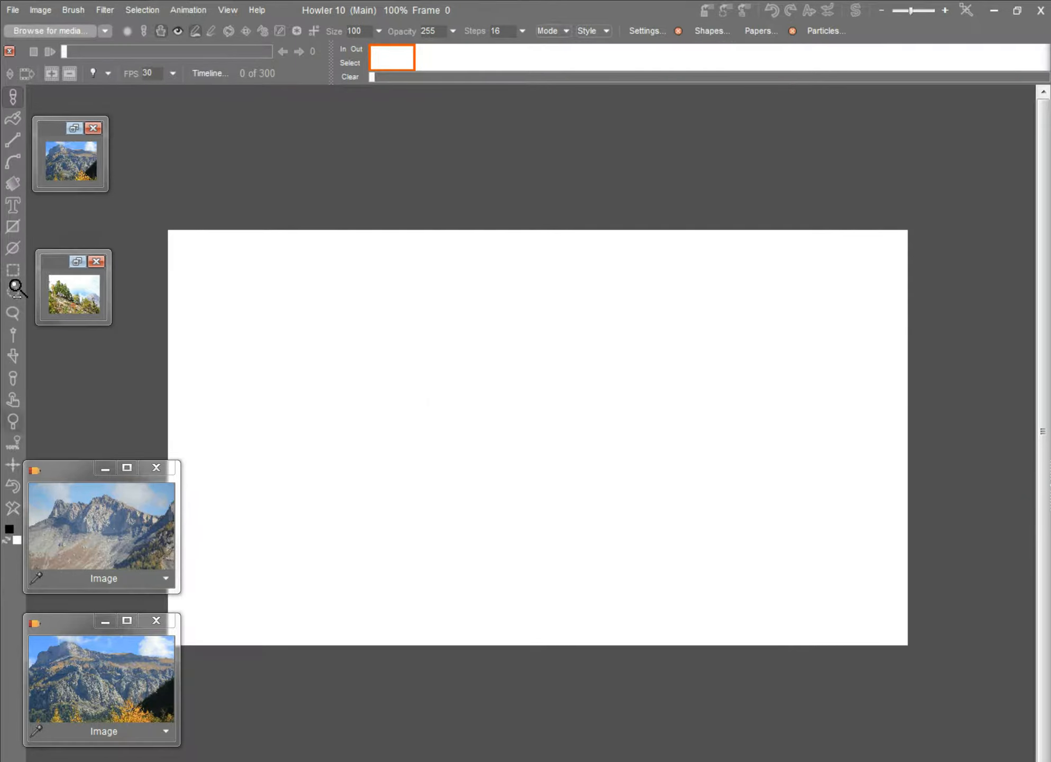
Step: Move and shrink the Brush keyframer window, and add a keyframe for the mountain brush at frame 0
left_click_drag(360, 294, 412, 226)
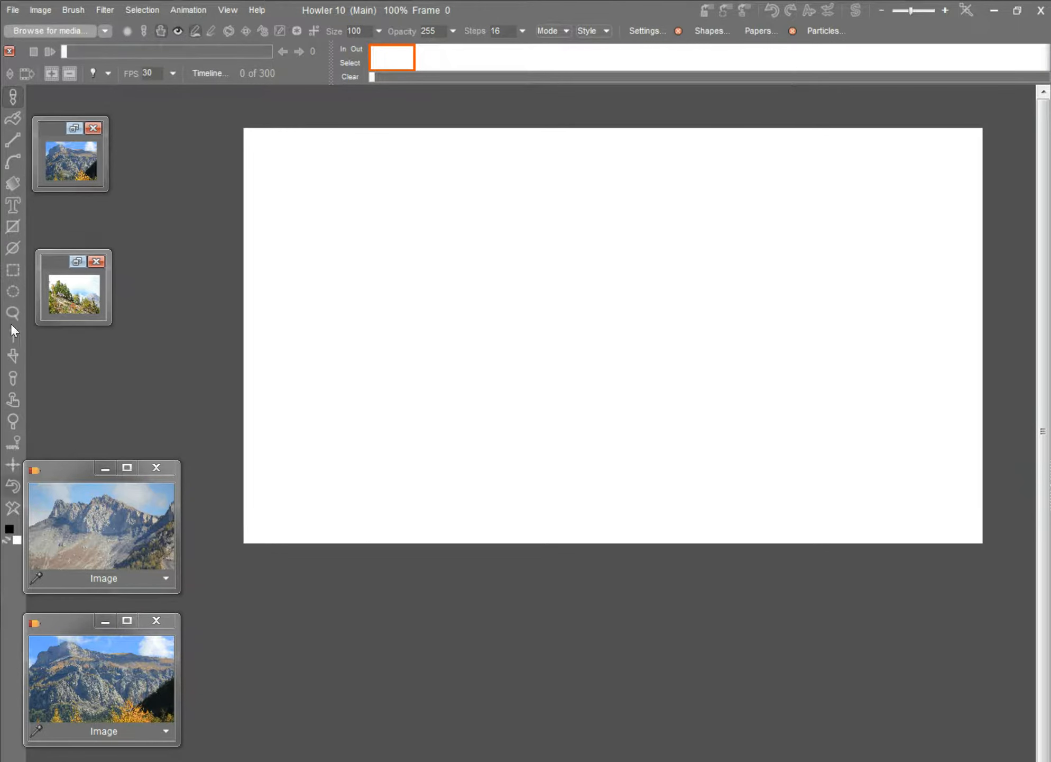
left_click(9, 444)
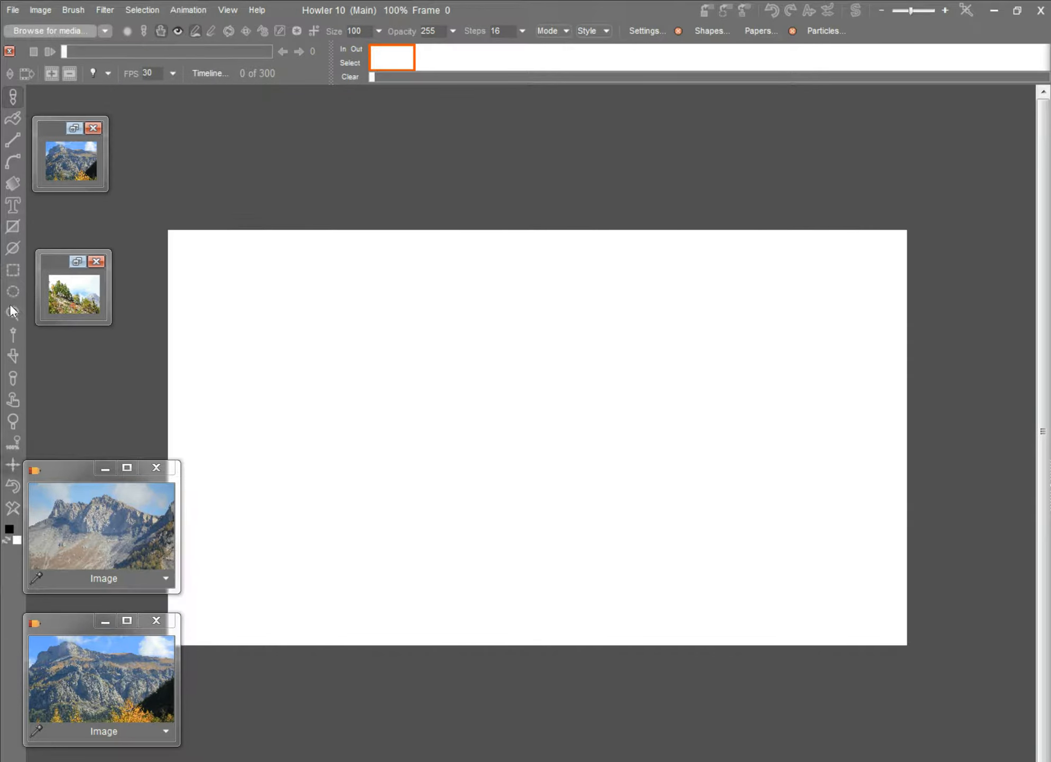
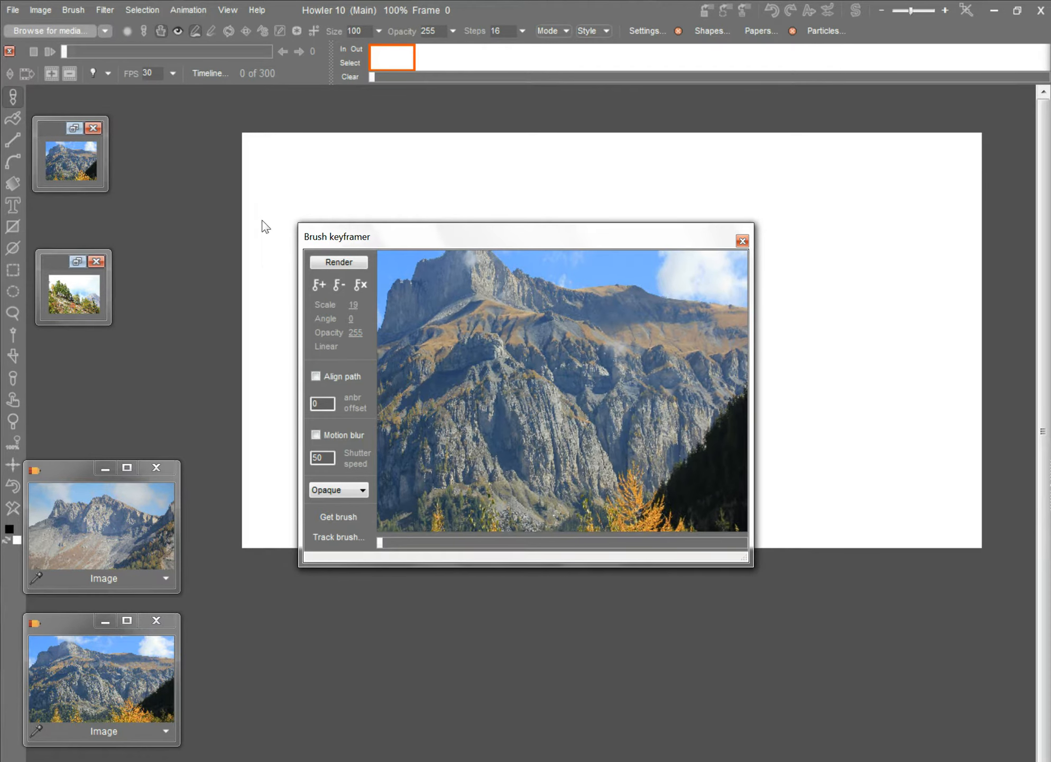
mouse_move(486, 238)
left_mouse_down()
mouse_move(349, 134)
mouse_move(372, 125)
left_mouse_up()
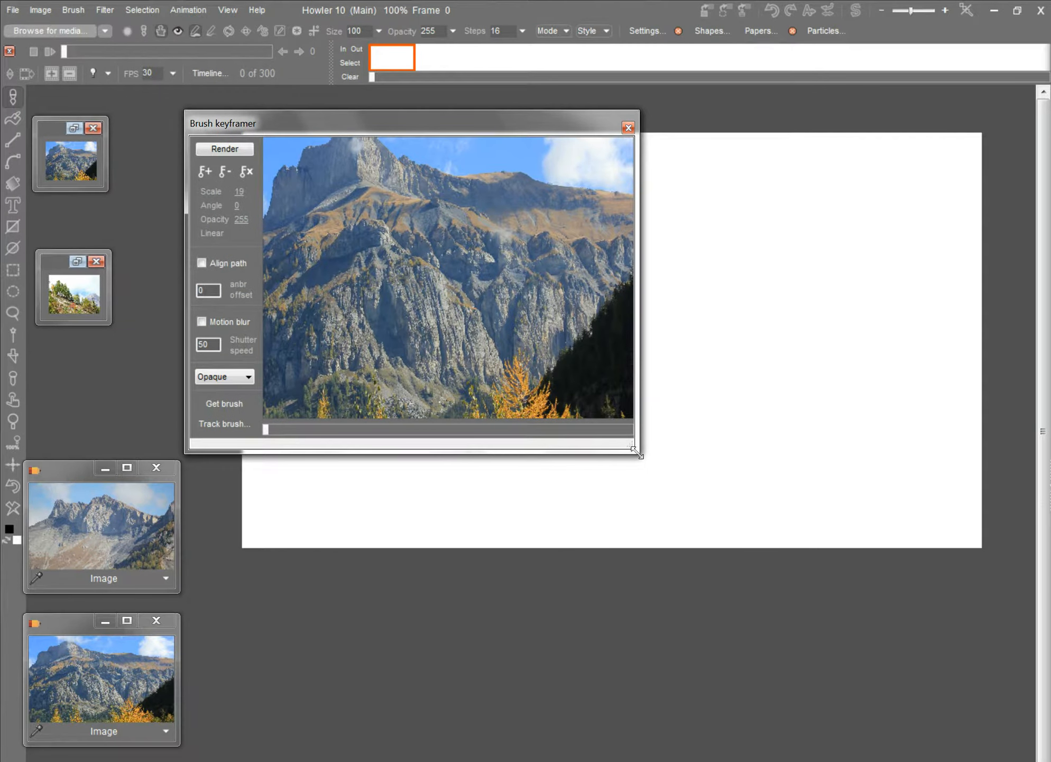
mouse_move(639, 453)
left_mouse_down()
mouse_move(668, 523)
mouse_move(563, 431)
left_mouse_up()
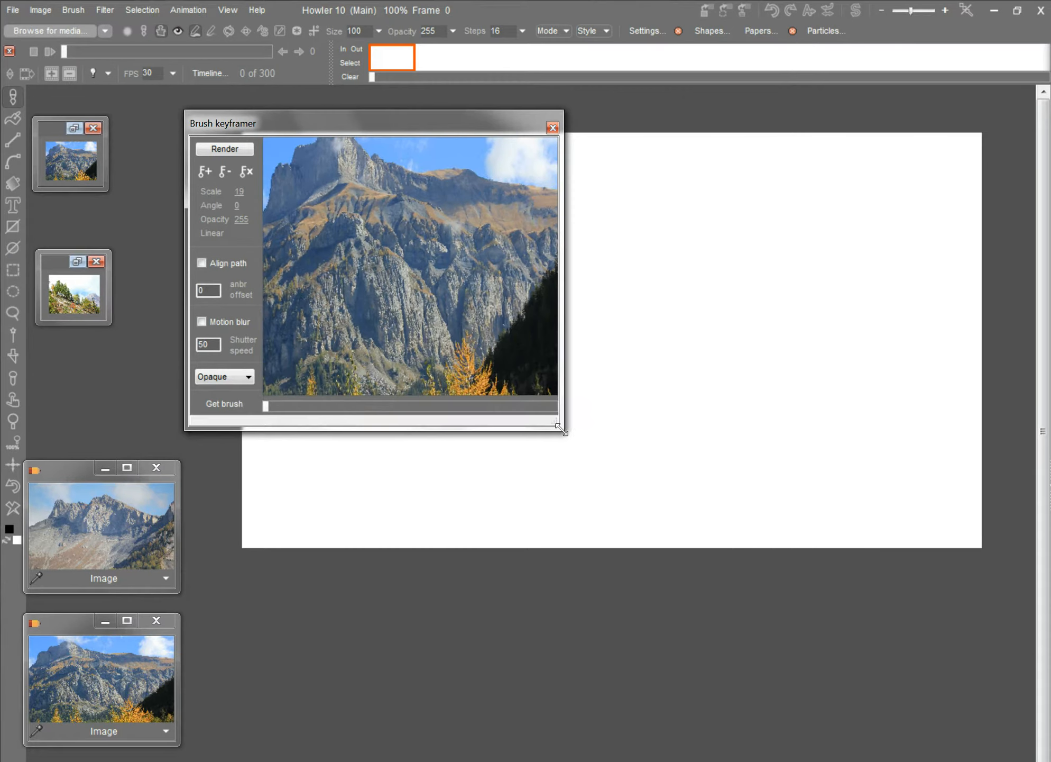
left_click(204, 170)
Step: Go to frame 54, enlarge the mountain brush to scale 41, and add a keyframe
left_click_drag(266, 406, 319, 410)
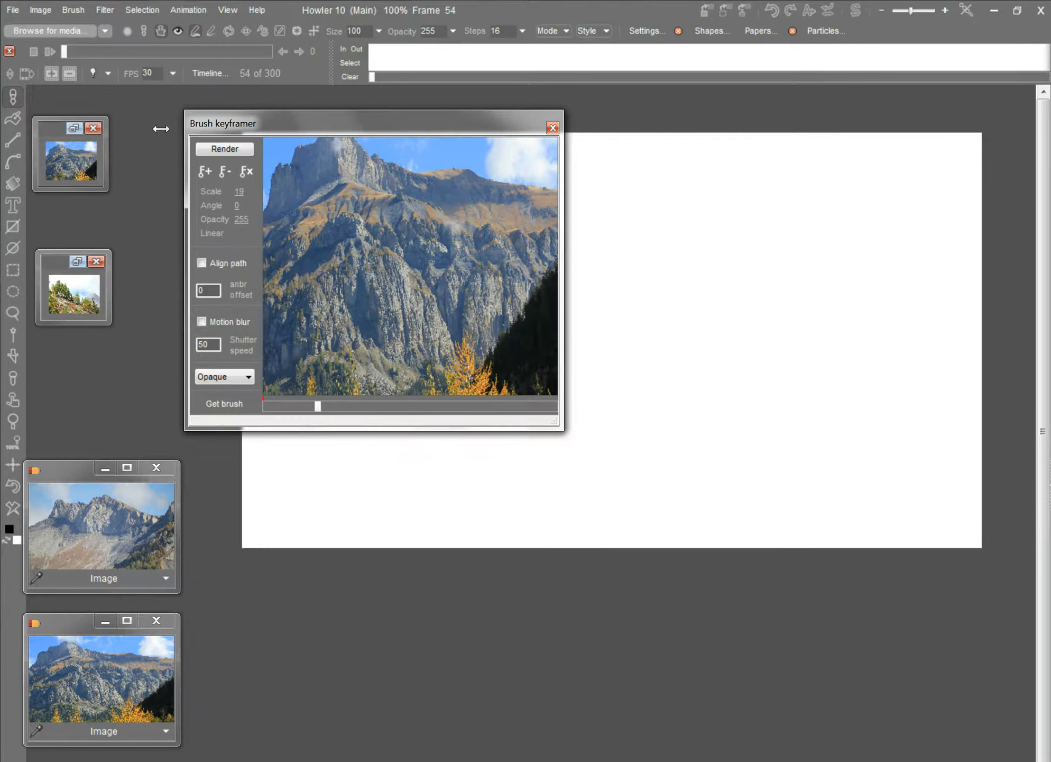
left_click_drag(238, 191, 245, 192)
left_click_drag(165, 127, 210, 235)
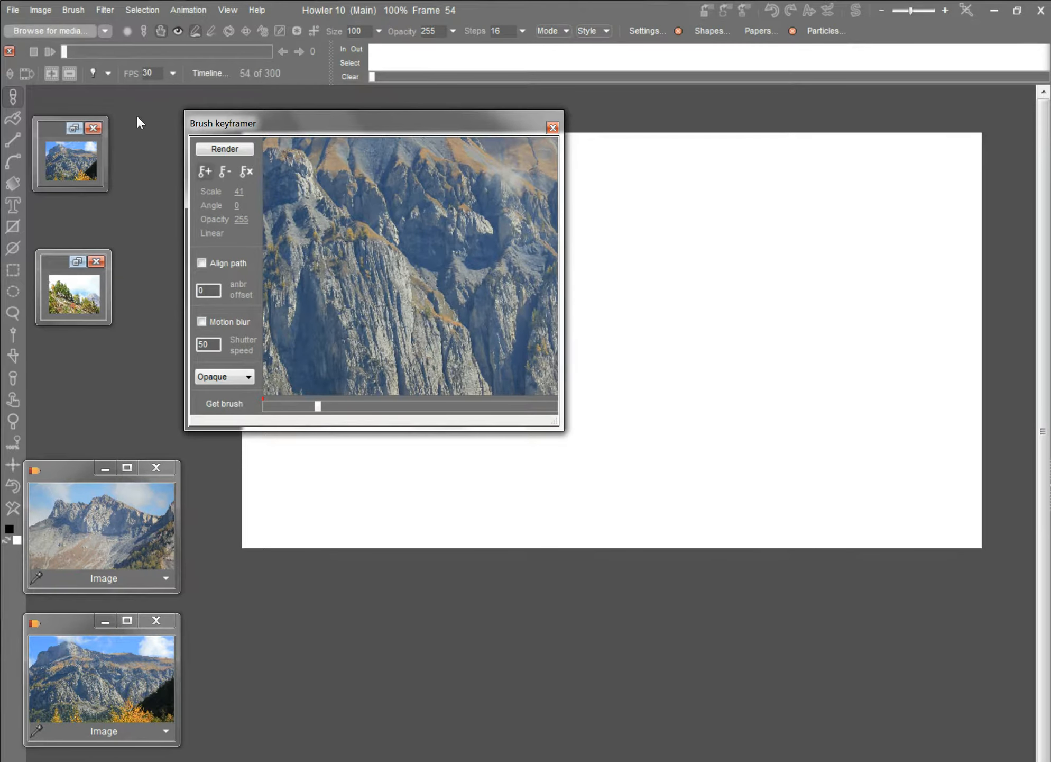
left_click(204, 171)
Step: Go to frame 120, enlarge the mountain brush to scale 58, reposition it in the preview, and add a keyframe
left_click_drag(349, 401, 383, 410)
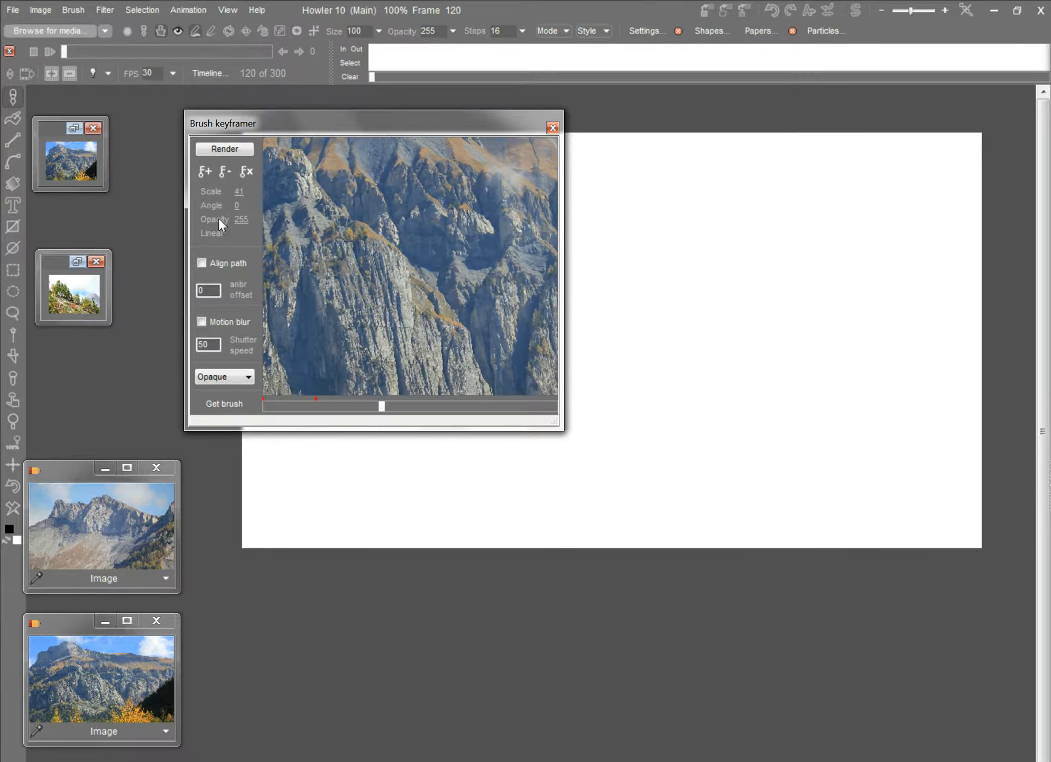
left_click_drag(238, 189, 268, 167)
left_click_drag(406, 260, 415, 269)
left_click_drag(273, 174, 573, 373)
left_click_drag(364, 238, 329, 219)
key("k")
Step: Keyframe the brush at frame 202 with the cloudy summit in view, and enlarge it to scale 72 at frame 299
left_click_drag(396, 406, 462, 408)
left_click_drag(277, 173, 394, 240)
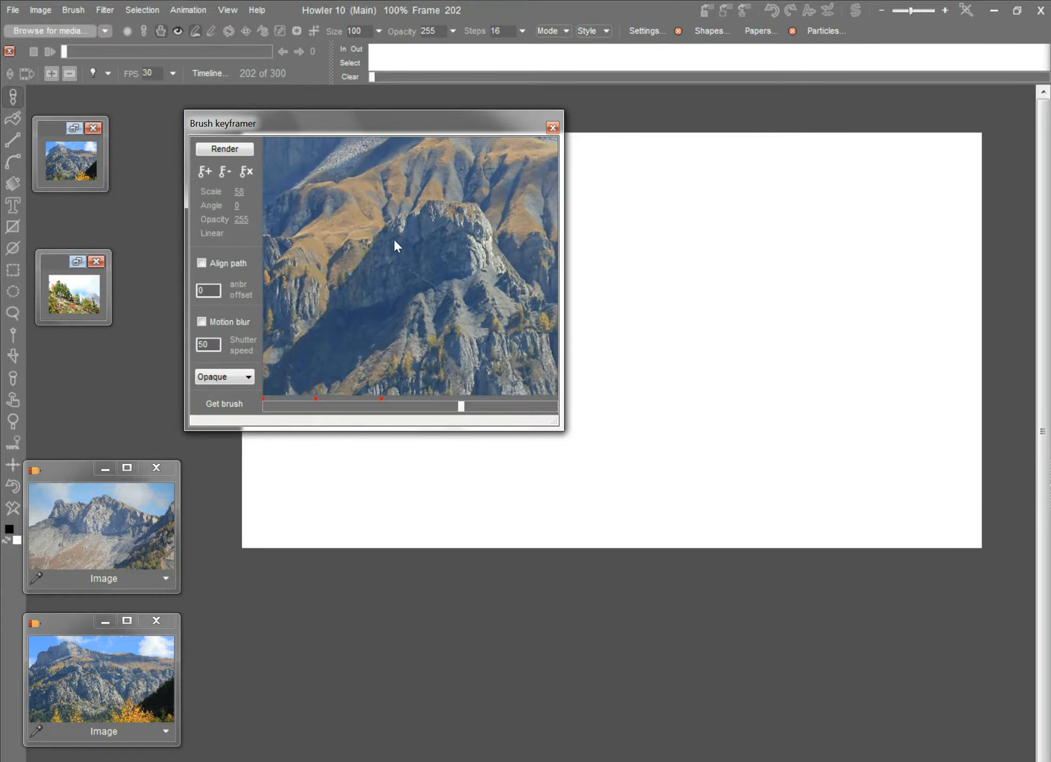
mouse_move(272, 179)
left_mouse_down()
mouse_move(345, 234)
mouse_move(389, 347)
mouse_move(582, 553)
left_mouse_up()
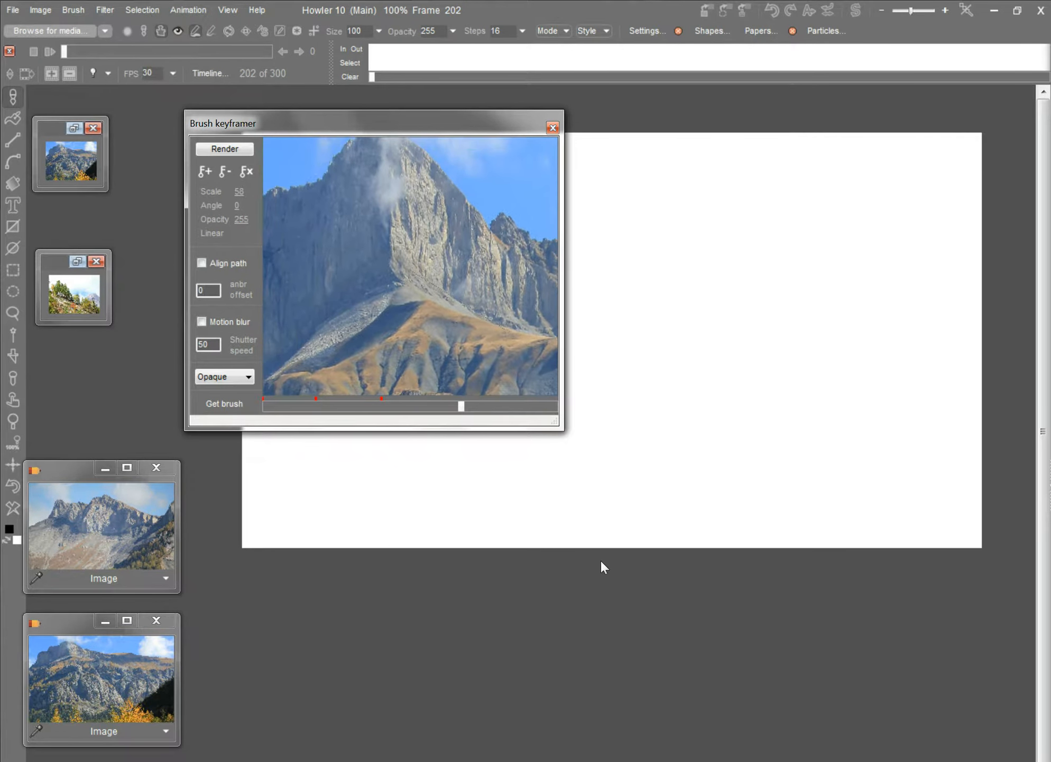
left_click_drag(401, 375, 396, 360)
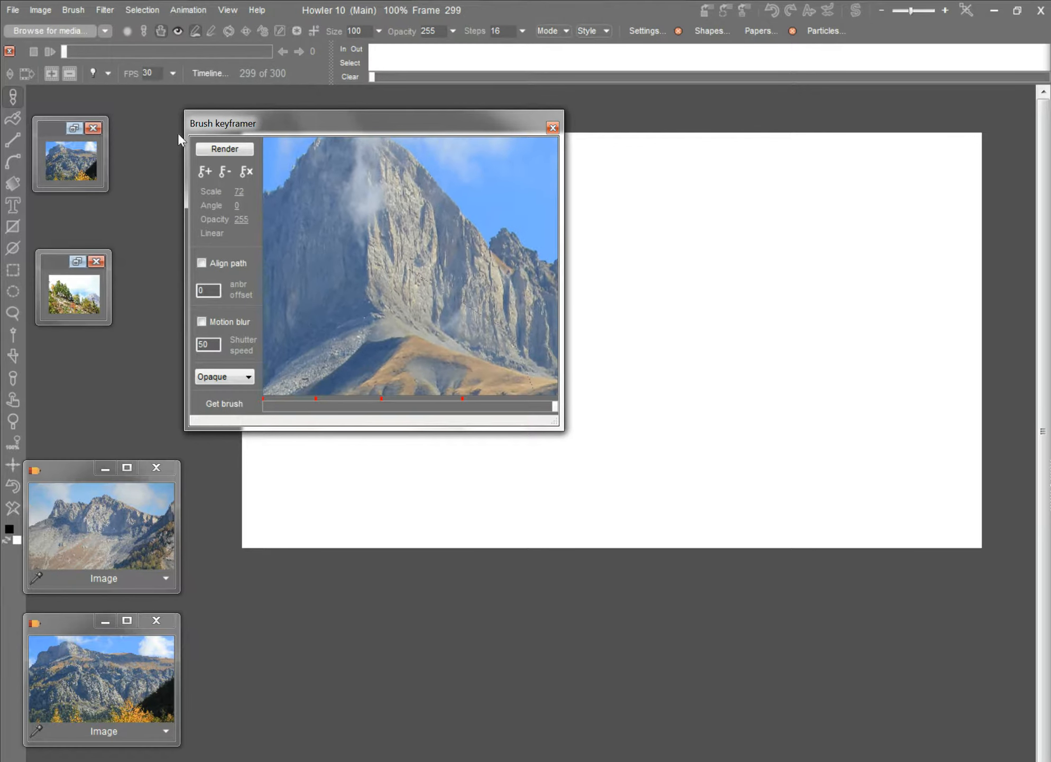
Step: Move the Brush keyframer and resize its window smaller and larger to compare how the preview frames the peak
mouse_move(237, 117)
left_mouse_down()
mouse_move(315, 116)
mouse_move(396, 229)
left_mouse_up()
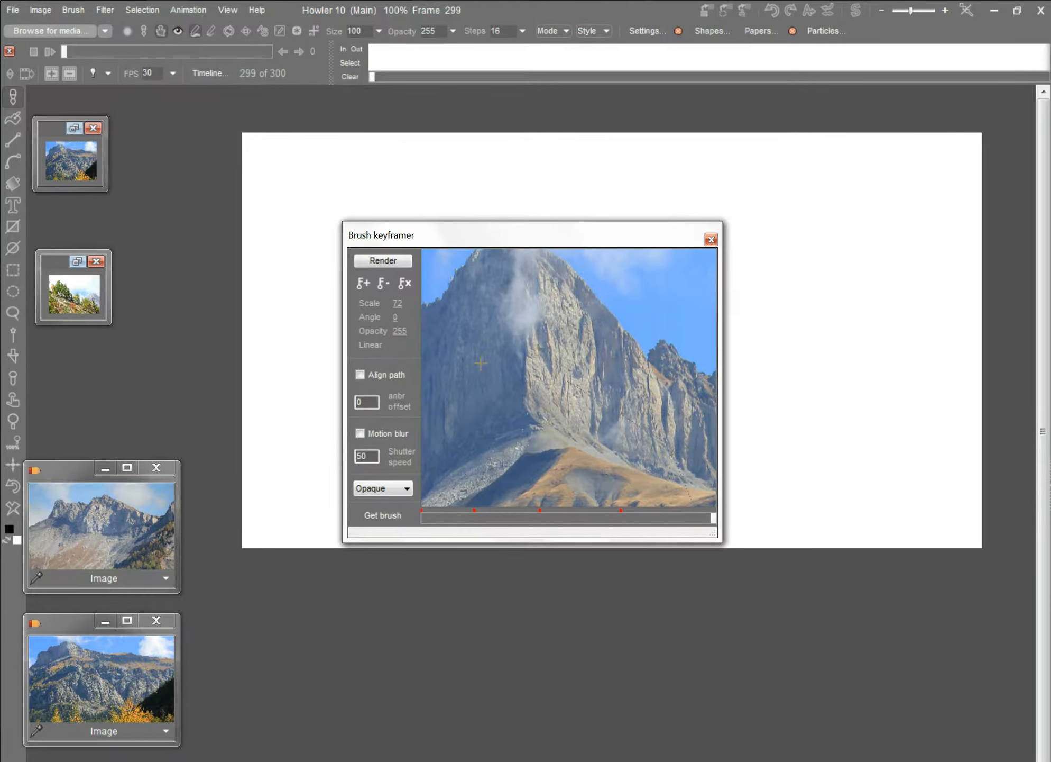
left_click_drag(720, 540, 624, 484)
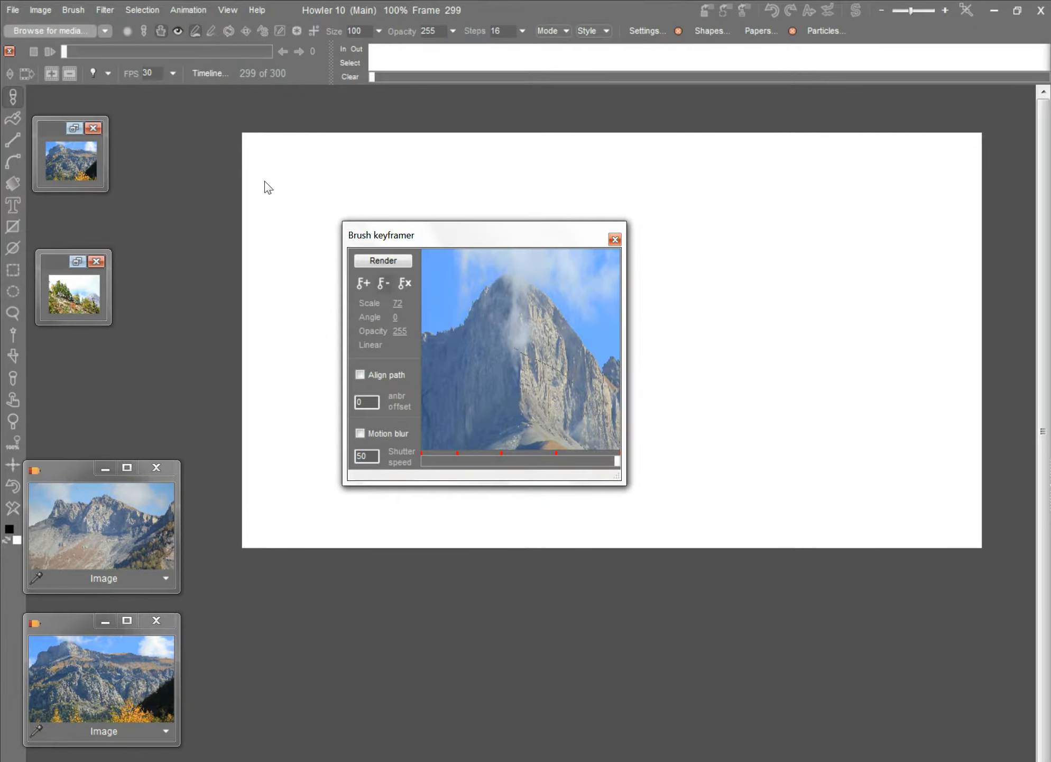
left_click_drag(439, 234, 387, 185)
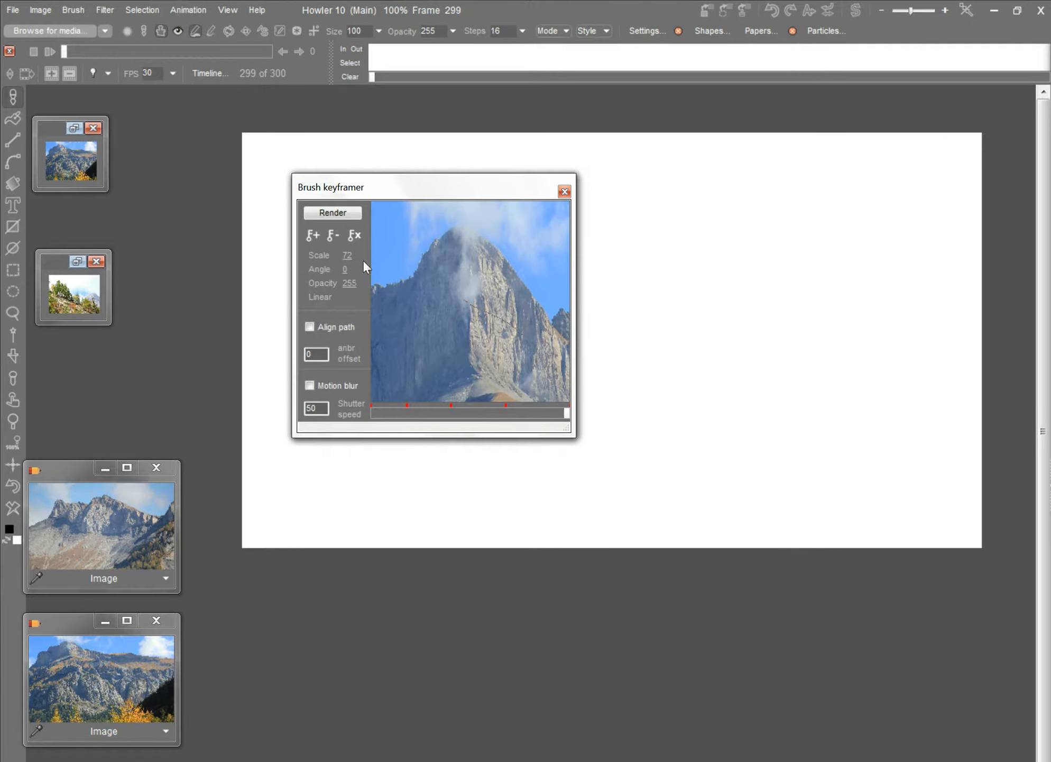
left_click_drag(379, 290, 431, 329)
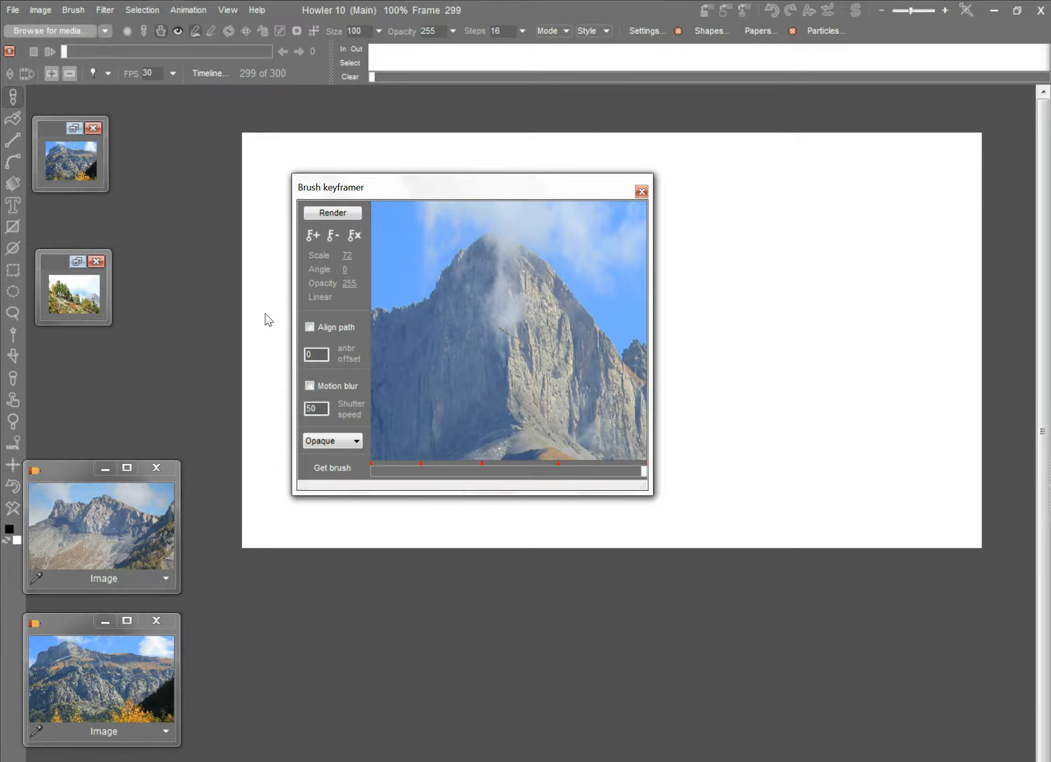
Step: Check the brush at frames 53, 0 and 55, and widen the Brush keyframer for a broader preview
left_click(420, 471)
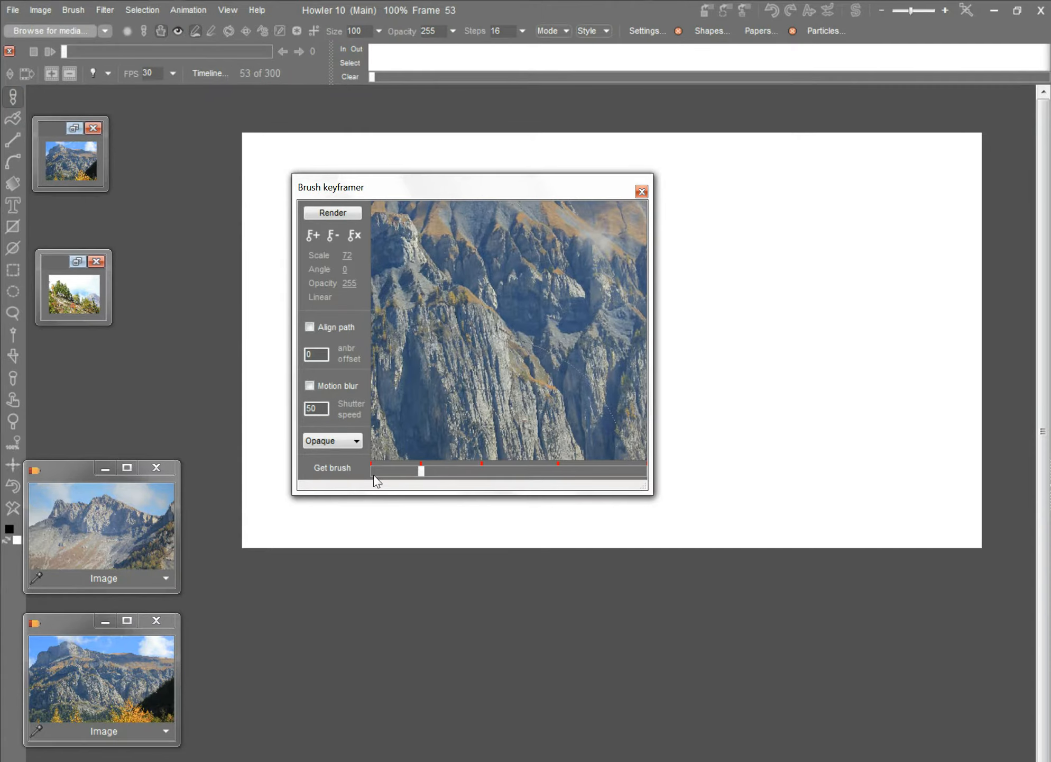
left_click(374, 475)
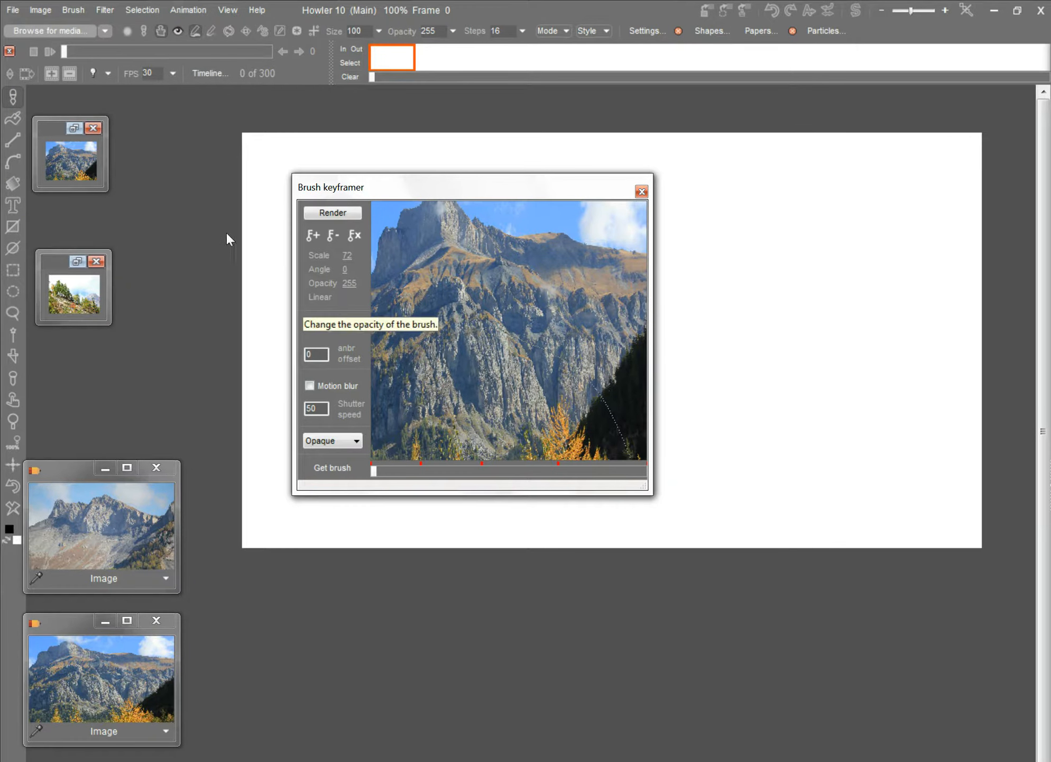
left_click_drag(373, 471, 424, 471)
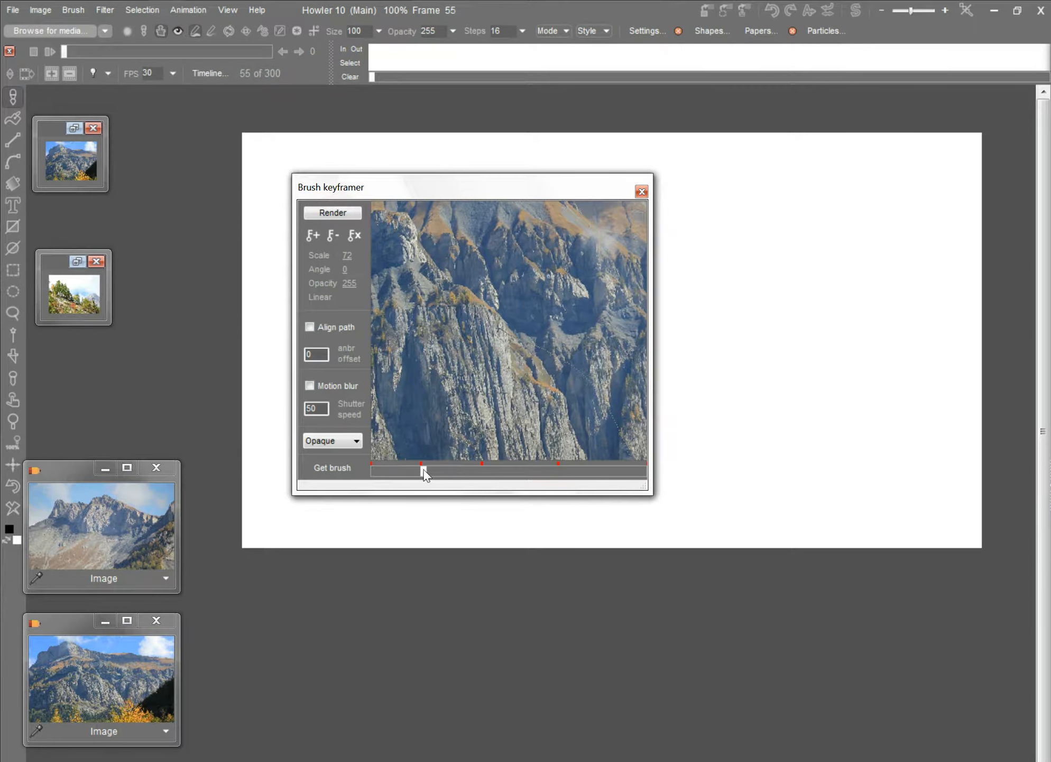
left_click_drag(654, 488, 950, 489)
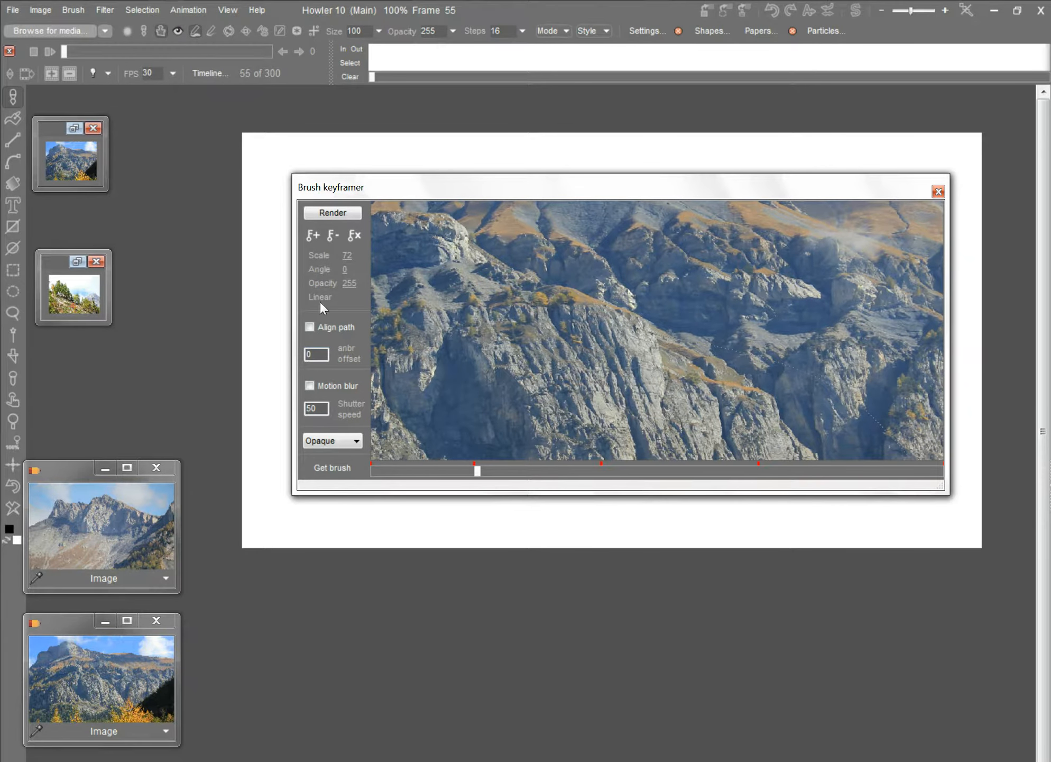
Step: Step back to frame 49 and add another brush keyframe just before the one at frame 54
key("Left")
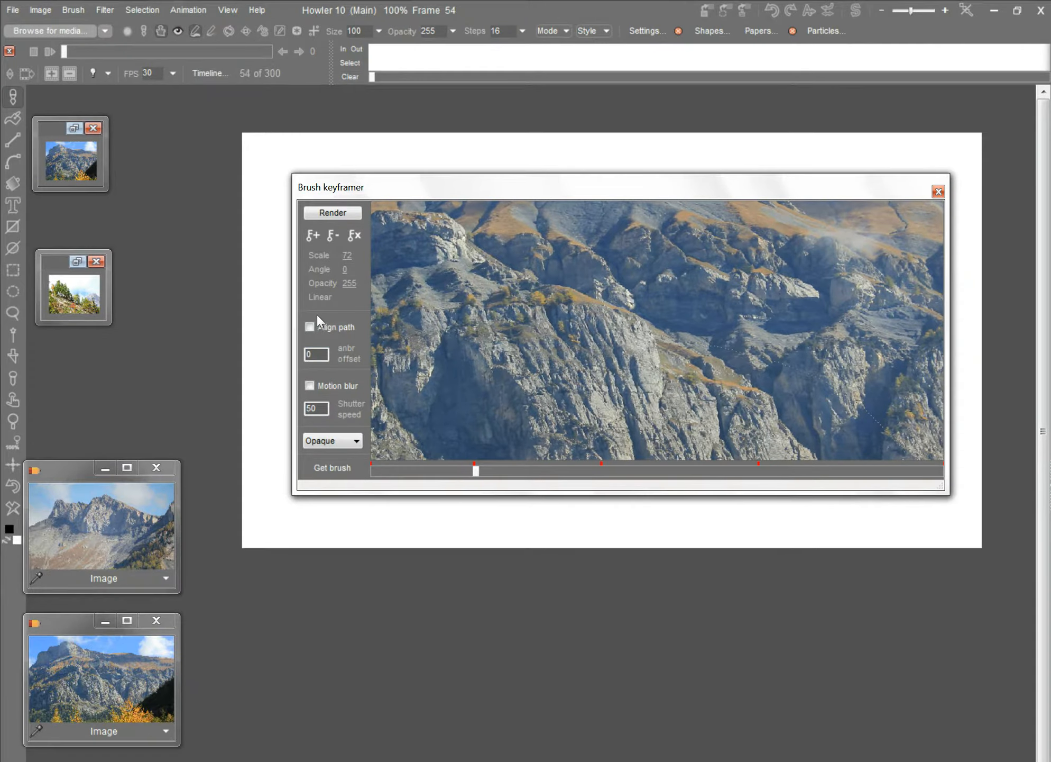
key("Left")
key("Left")
key("Left")
key("Left")
key("Left")
key("Left")
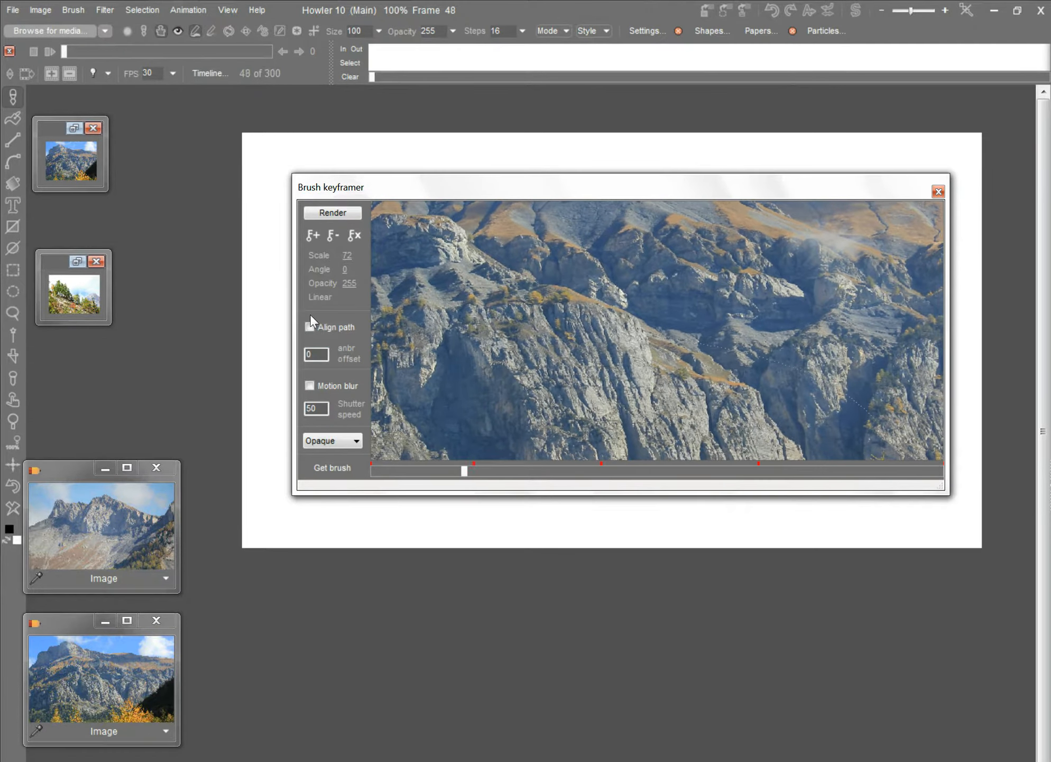
left_click(467, 470)
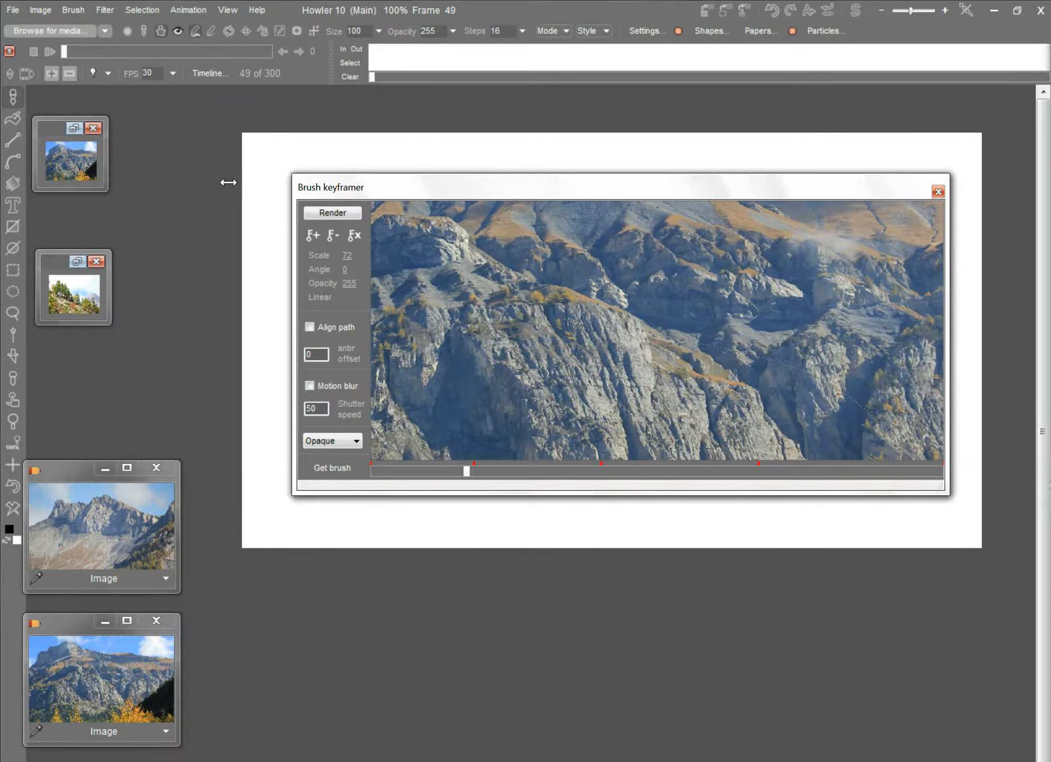
mouse_move(349, 285)
left_mouse_down()
mouse_move(327, 287)
mouse_move(363, 286)
mouse_move(176, 193)
mouse_move(304, 195)
mouse_move(206, 162)
left_mouse_up()
Step: Return to frame 0 and try different scales for the mountain brush, including 13
left_click_drag(467, 471, 374, 471)
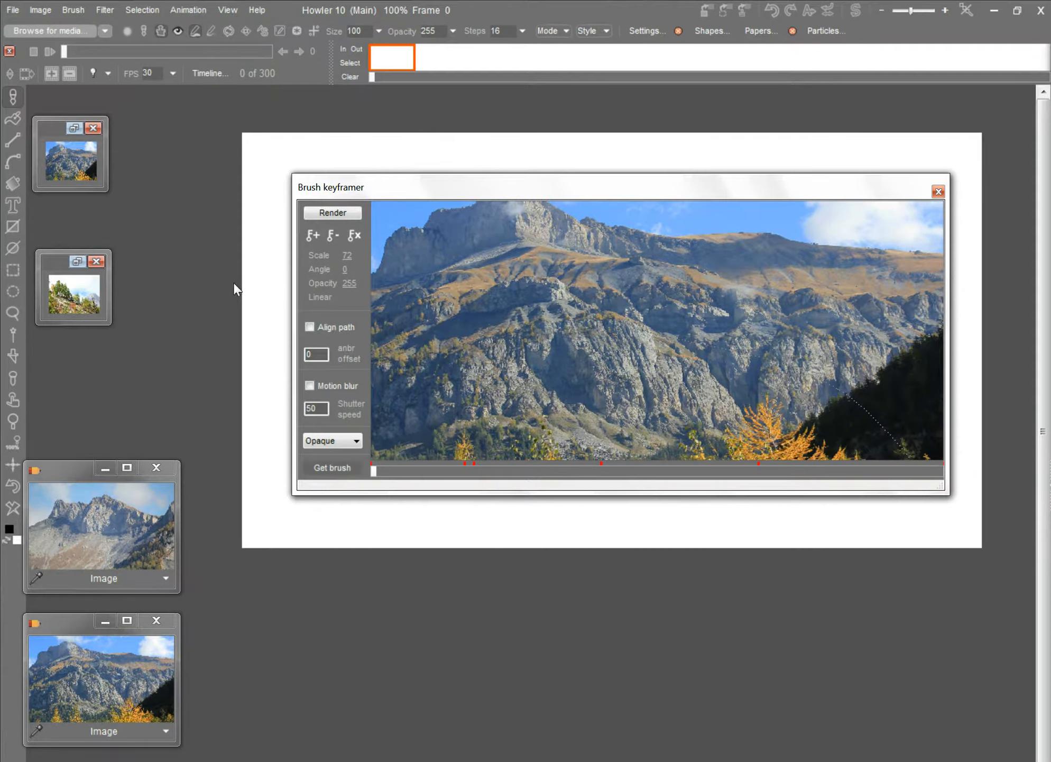
left_click_drag(348, 258, 347, 258)
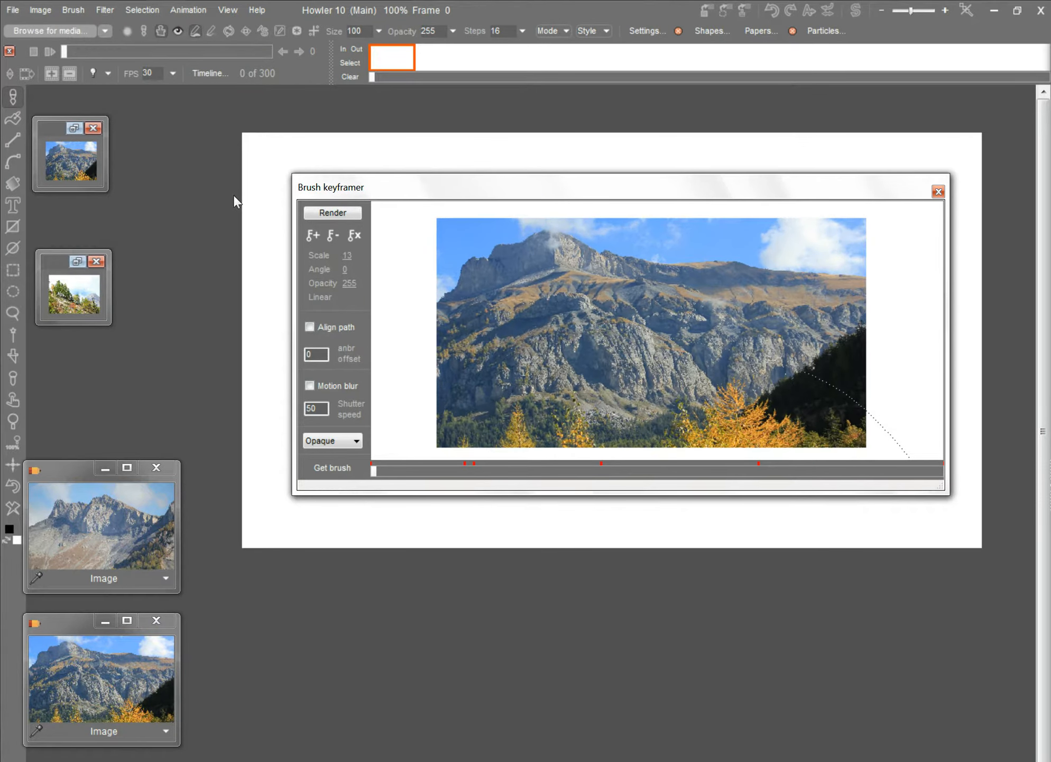
left_click_drag(349, 257, 350, 257)
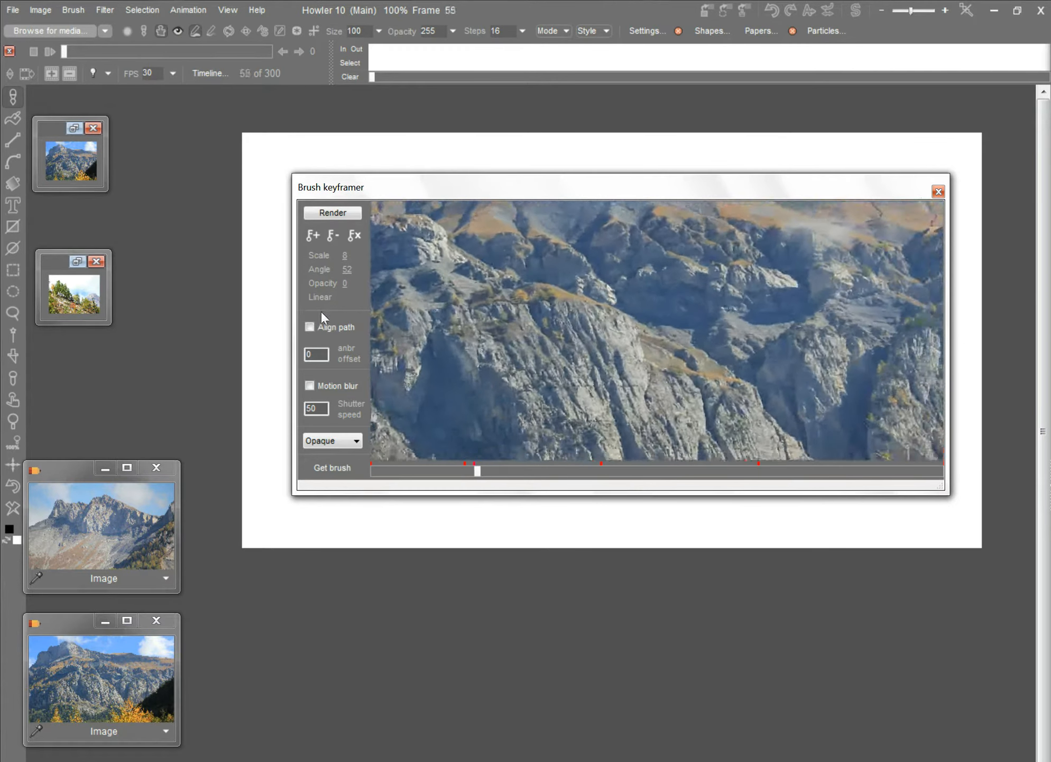
Step: Scrub back to frame 54, widen the Brush keyframer further, and step between frames 54 and 55 to compare the preview
mouse_move(524, 465)
left_mouse_down()
mouse_move(532, 467)
mouse_move(441, 467)
mouse_move(475, 467)
left_mouse_up()
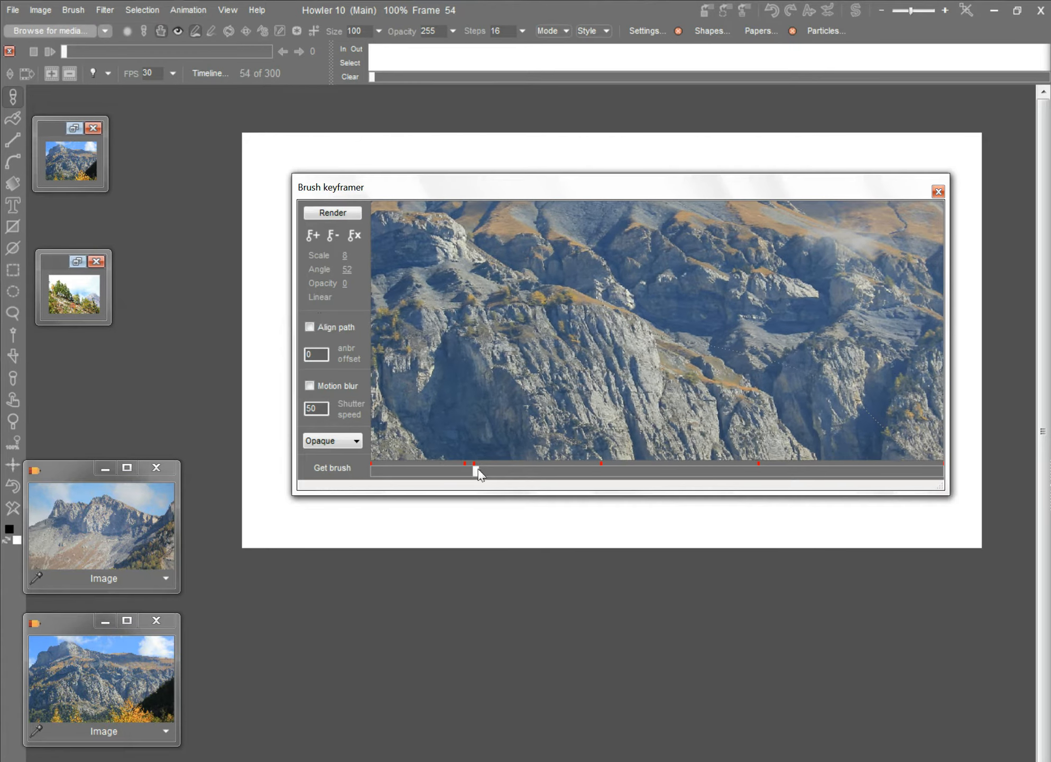
key("Left")
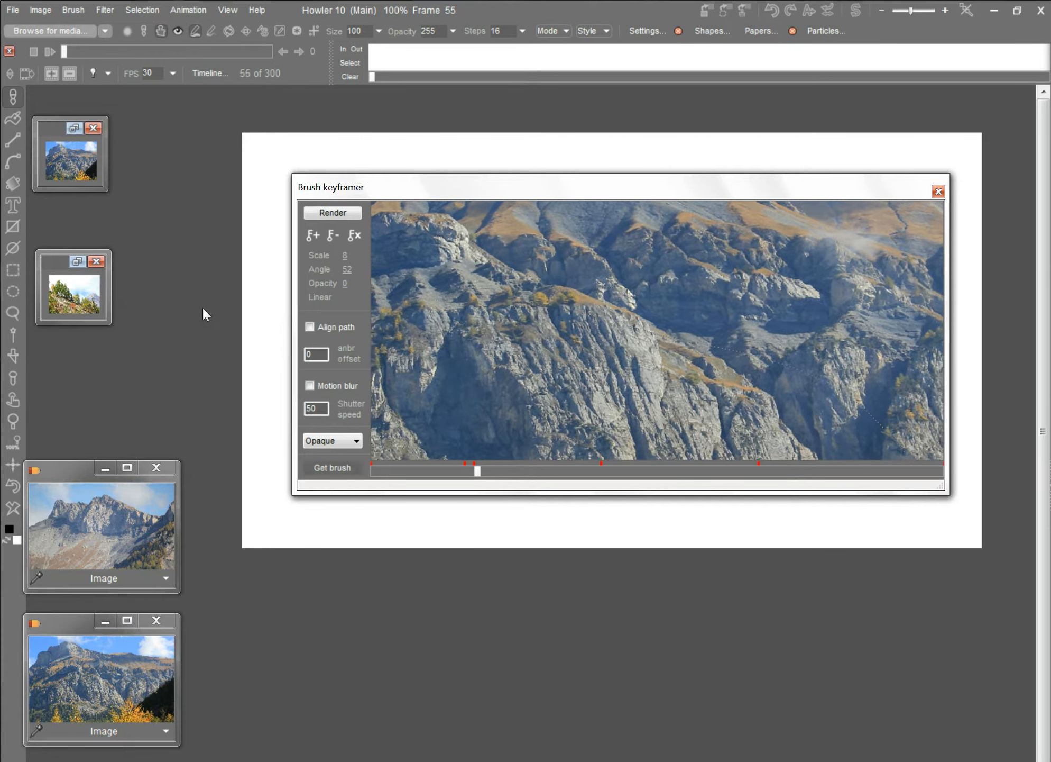
mouse_move(197, 297)
left_mouse_down()
mouse_move(132, 288)
mouse_move(75, 306)
left_mouse_up()
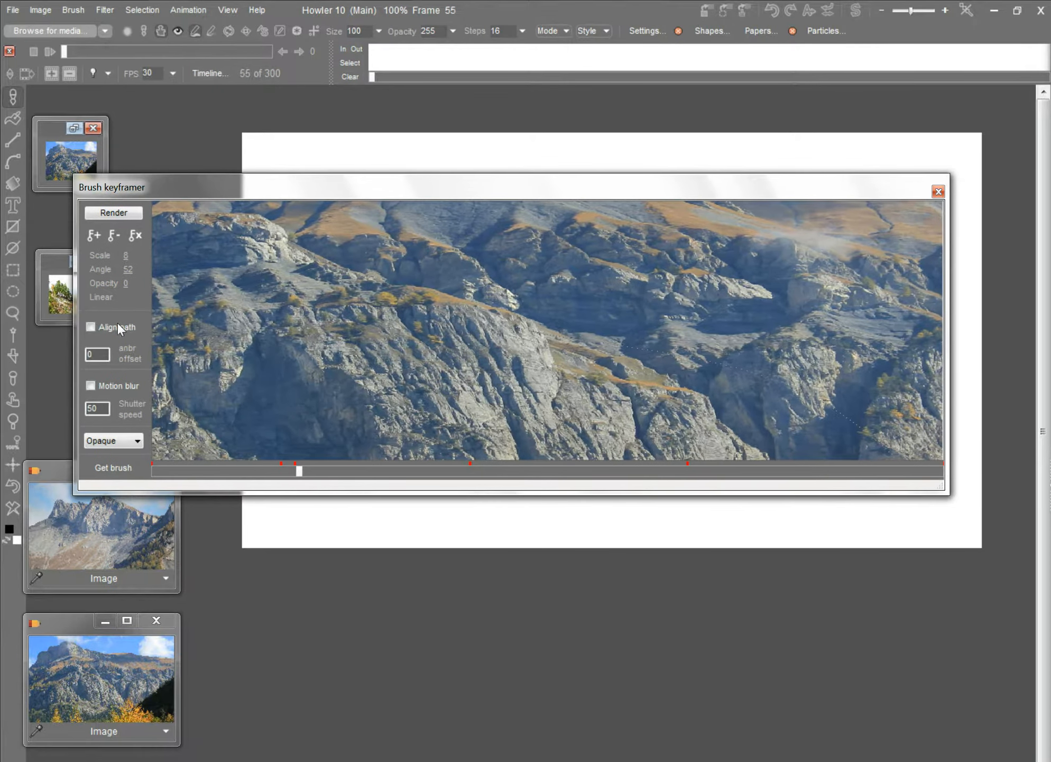
key("Left")
key("Right")
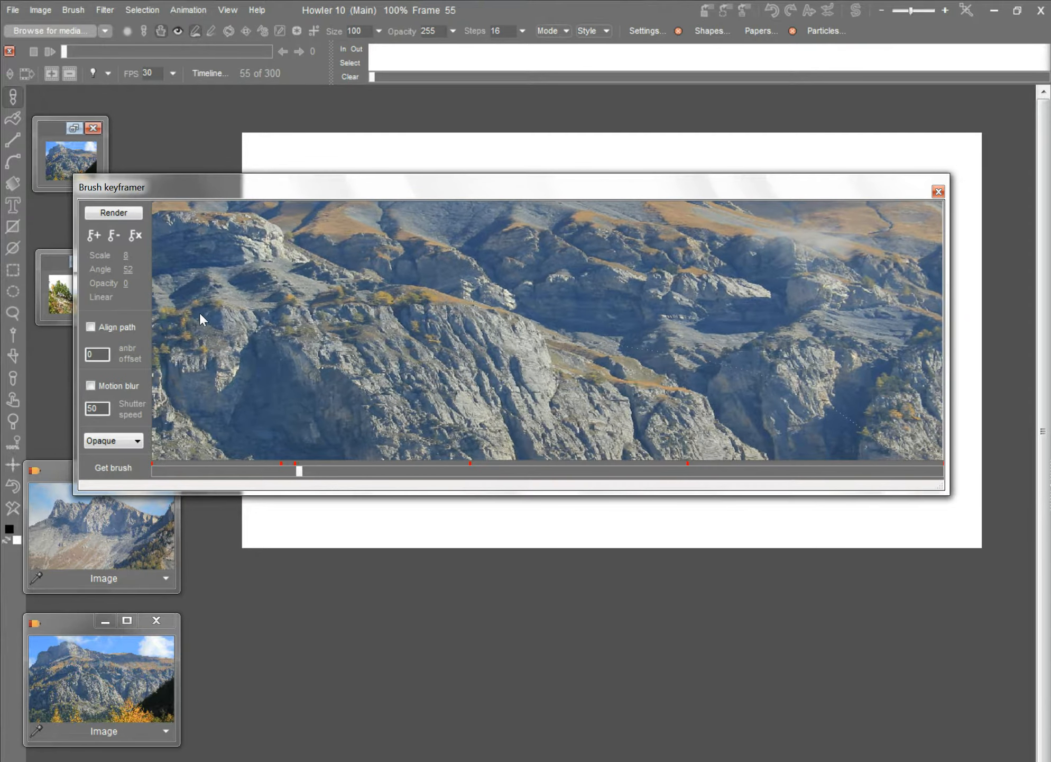
Step: Return from frame 55 to frame 54 and delete the brush keyframe there
left_click_drag(303, 469, 298, 470)
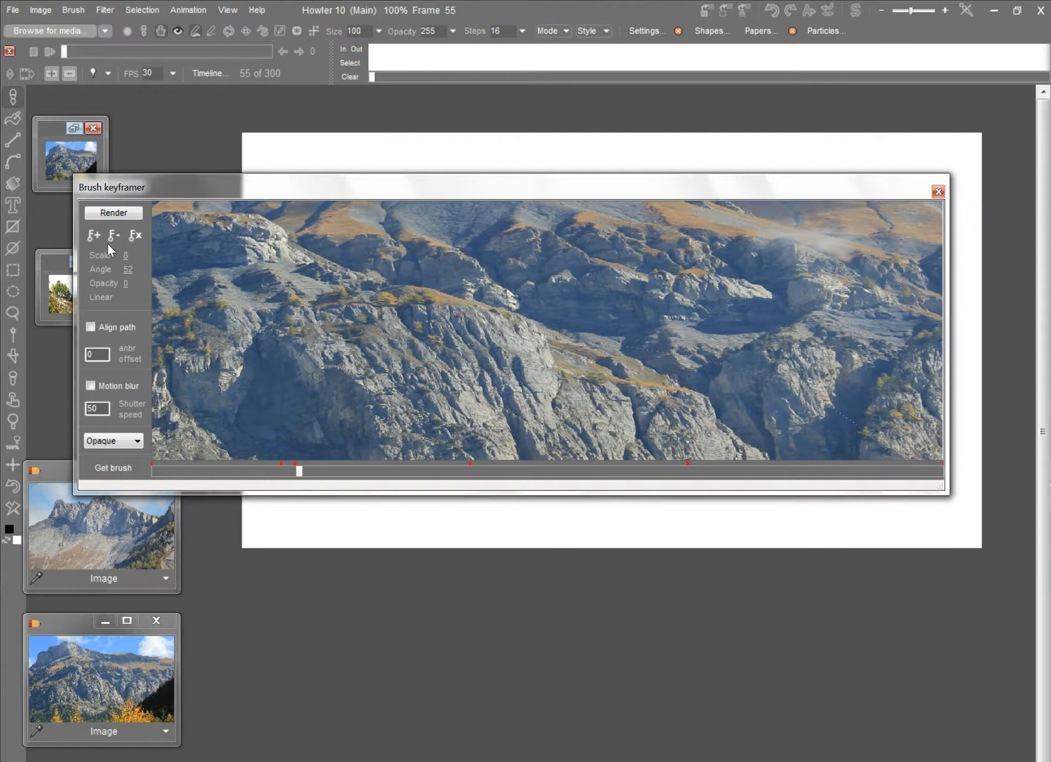
left_click_drag(299, 470, 296, 470)
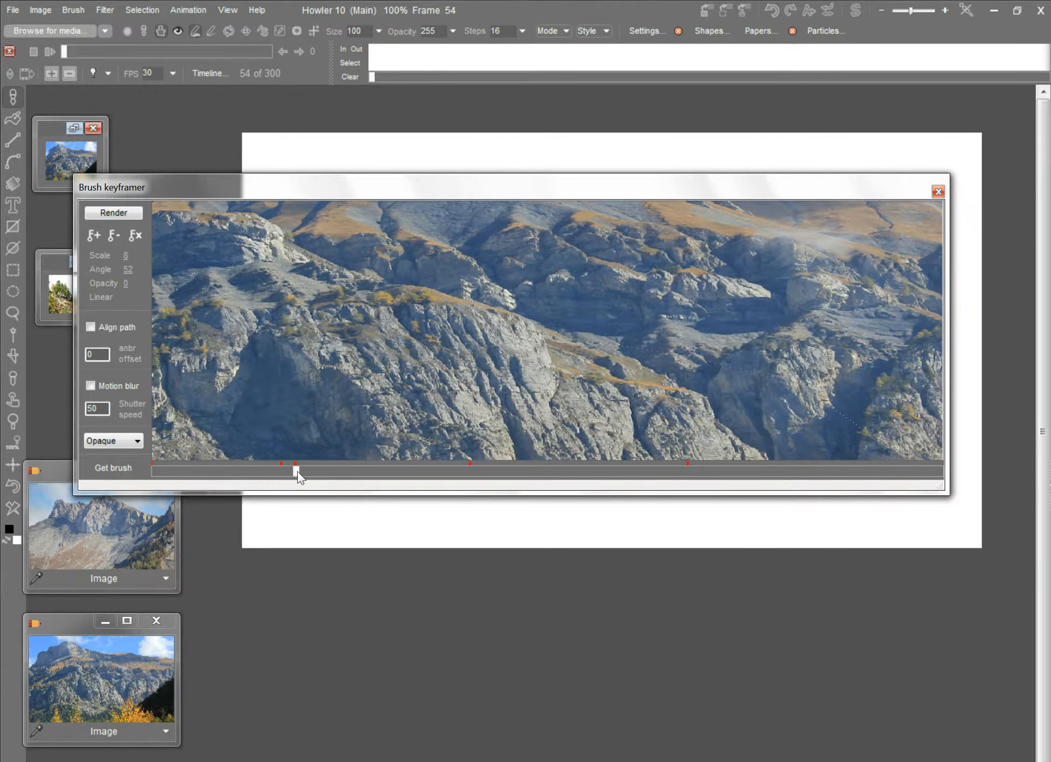
left_click(114, 236)
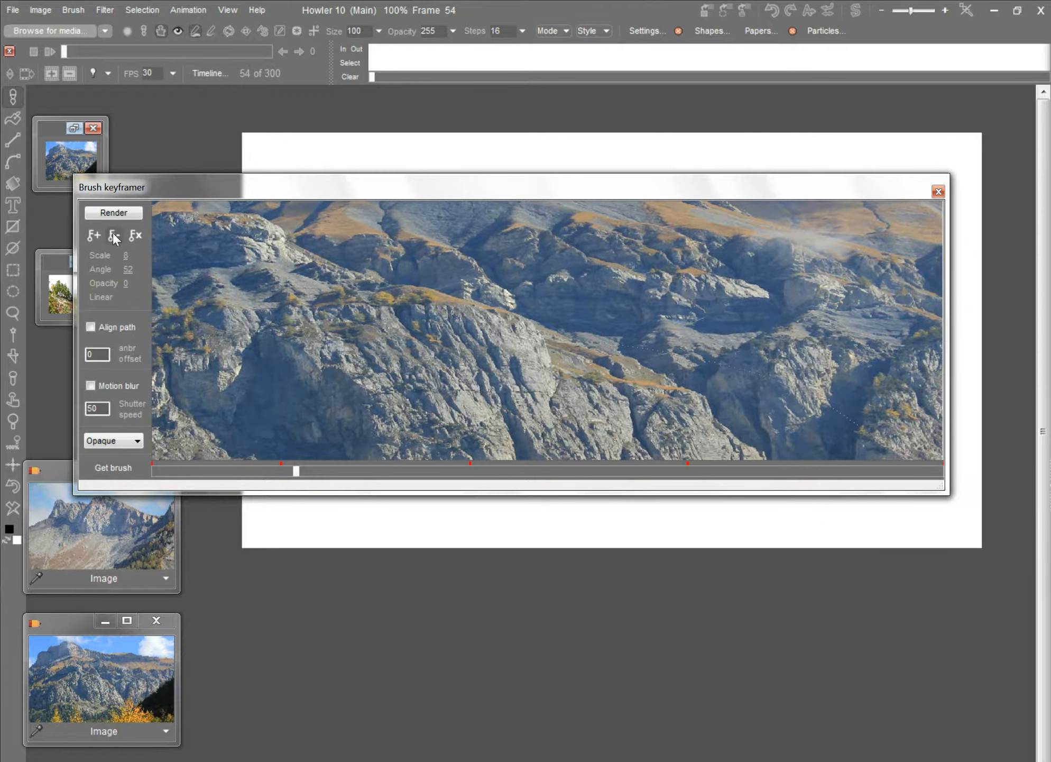
Step: Scrub through the revised brush path, render the keyframed animation and close the Brush keyframer
mouse_move(296, 470)
left_mouse_down()
mouse_move(251, 470)
mouse_move(475, 470)
left_mouse_up()
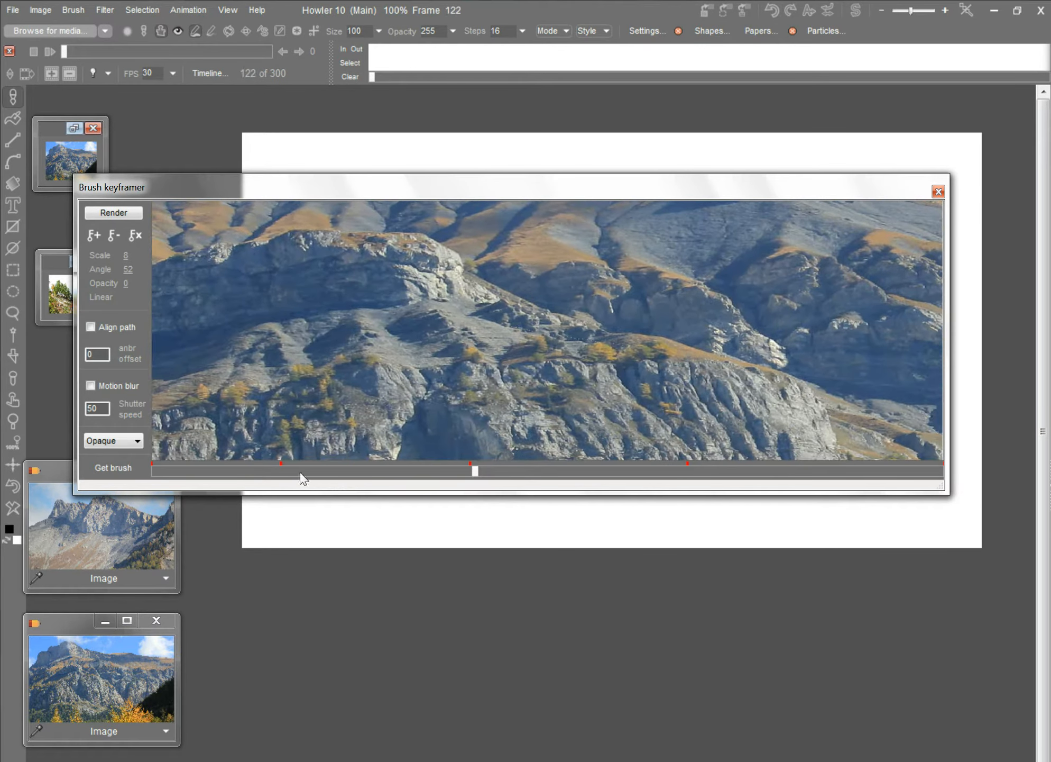
mouse_move(475, 470)
left_mouse_down()
mouse_move(164, 470)
mouse_move(945, 474)
mouse_move(590, 471)
left_mouse_up()
left_click_drag(336, 315, 95, 324)
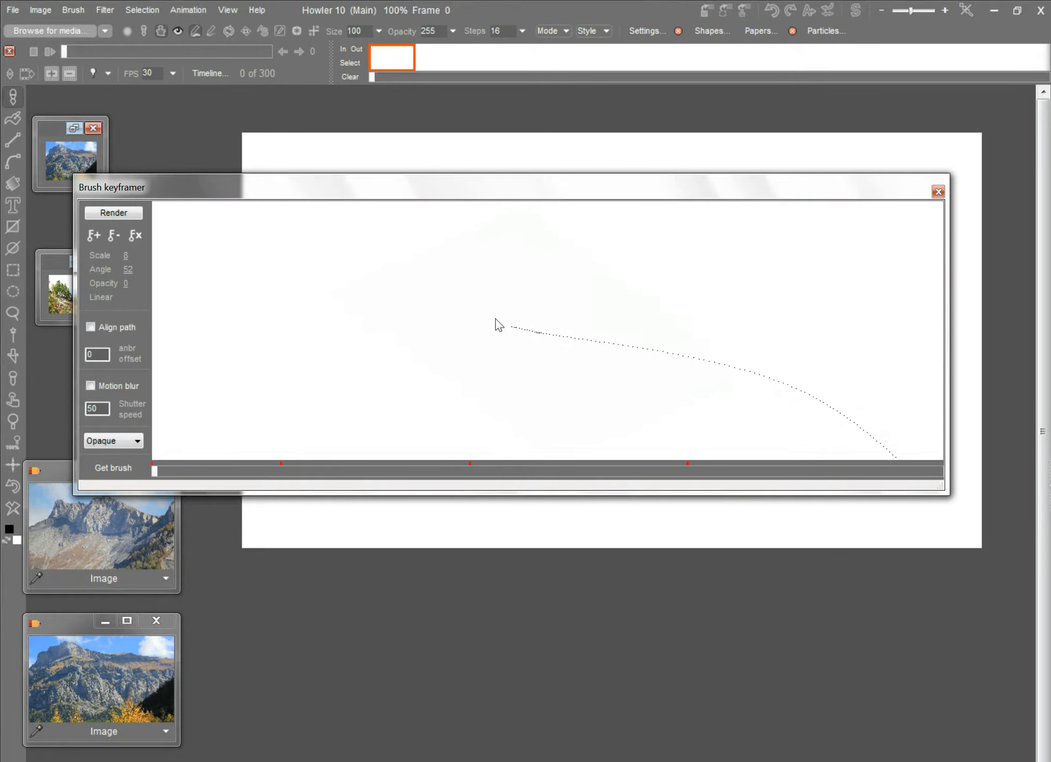
left_click(131, 213)
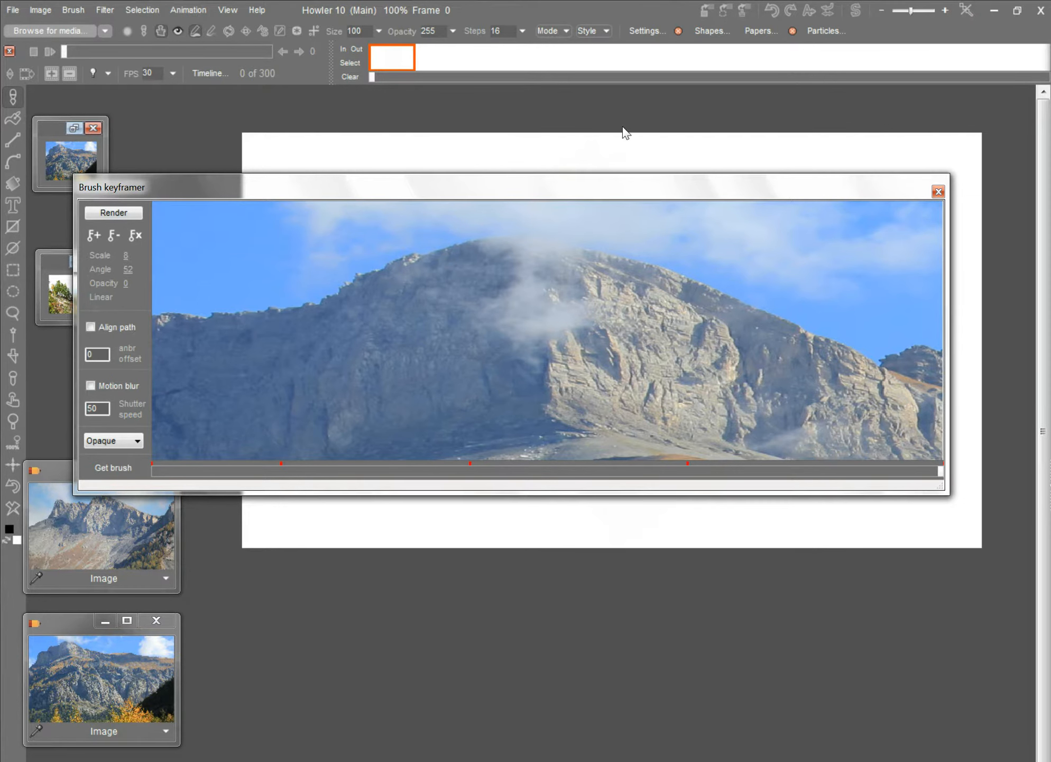
left_click(939, 191)
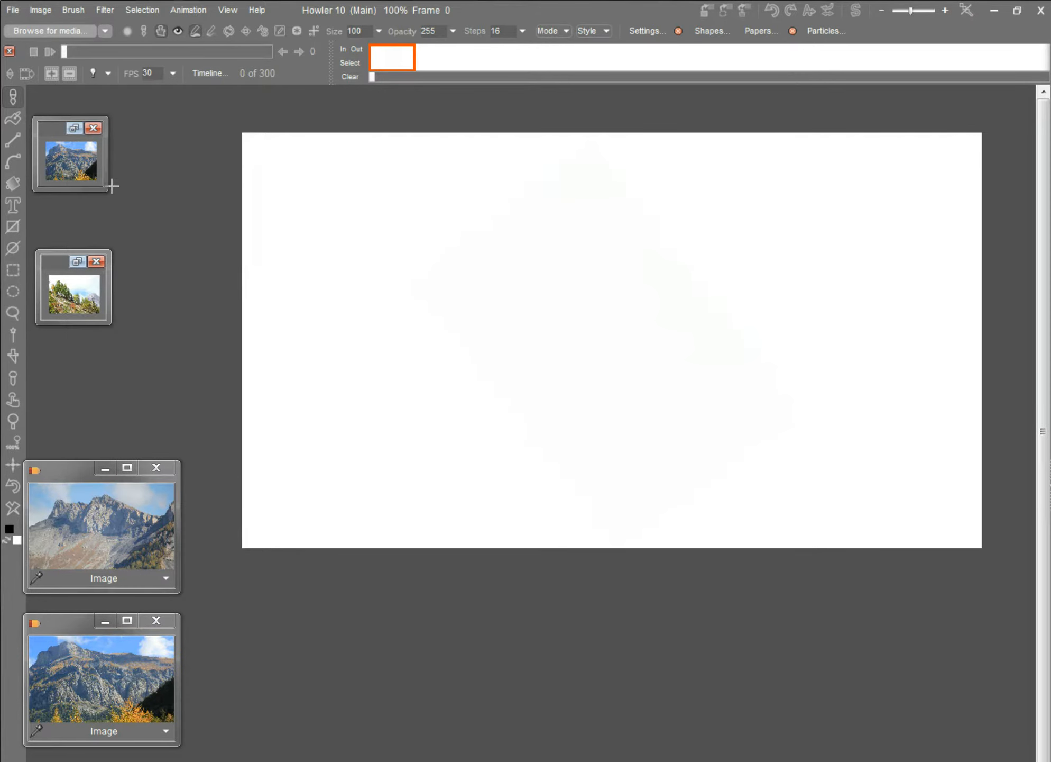
Step: Go to the end of the rendered animation, step through its final frames and remove one surplus frame
left_click_drag(64, 50, 270, 51)
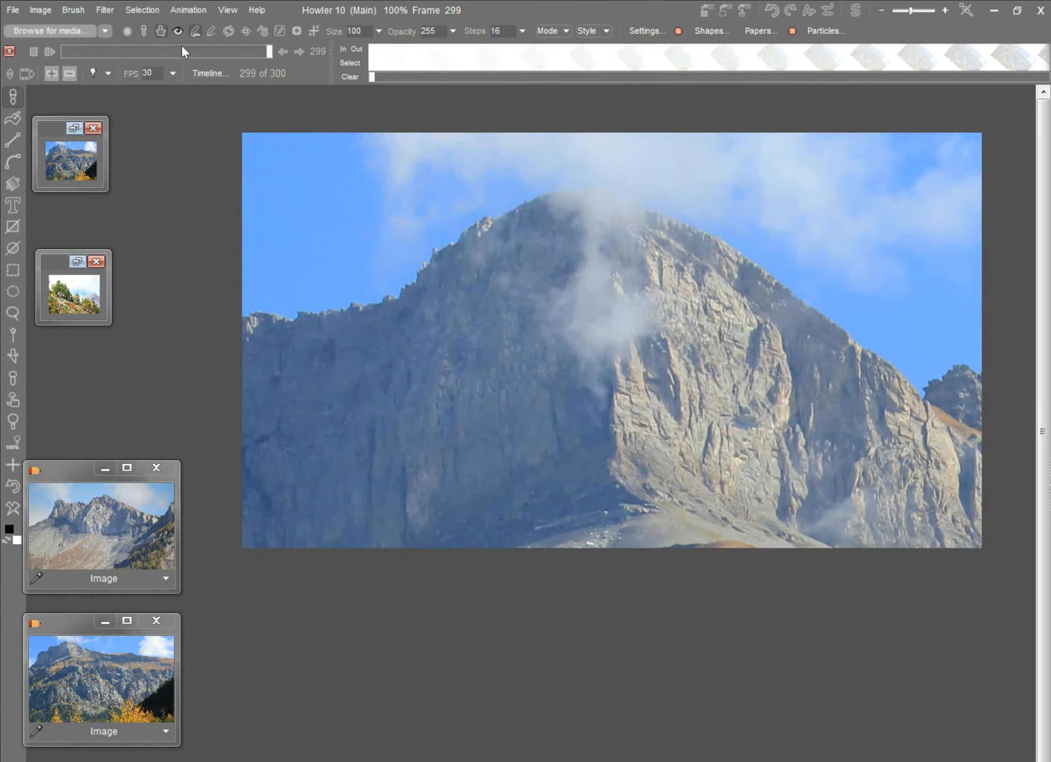
left_click(283, 51)
left_click(283, 51)
left_click(283, 50)
left_click(283, 51)
left_click(299, 51)
left_click(299, 51)
key("Right")
key("Right")
Step: Play the rendered animation from the start, stop it and scrub back to frame 0
left_click(46, 49)
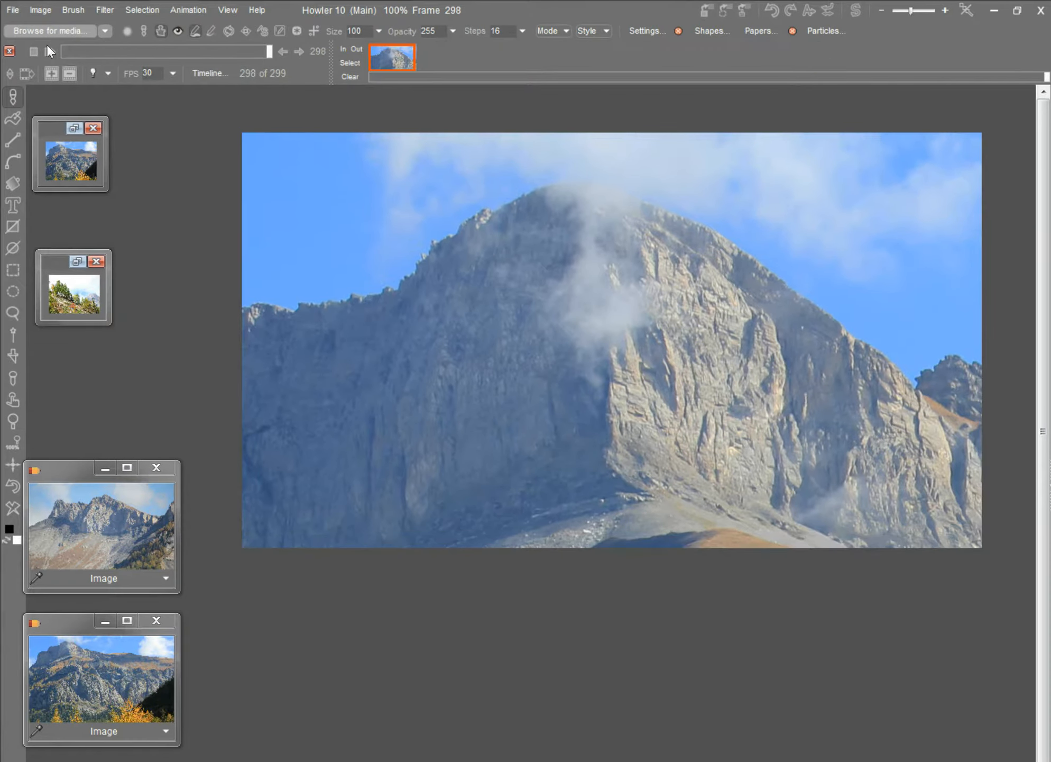
left_click_drag(272, 50, 33, 37)
key("space")
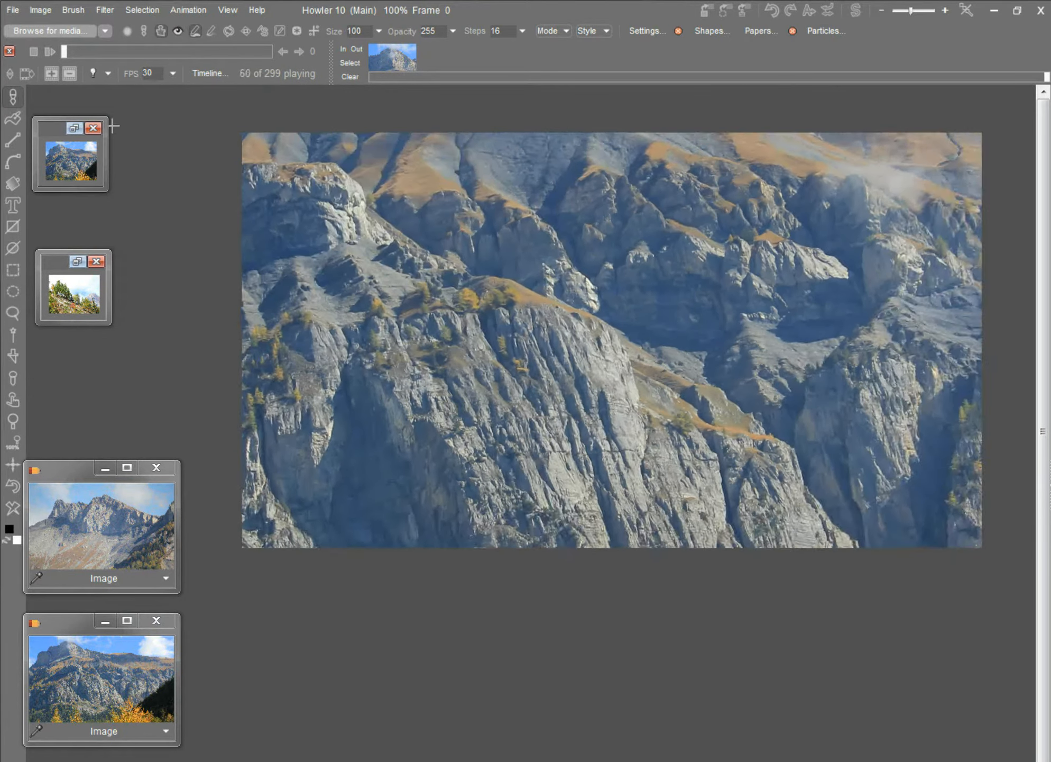
left_click(34, 52)
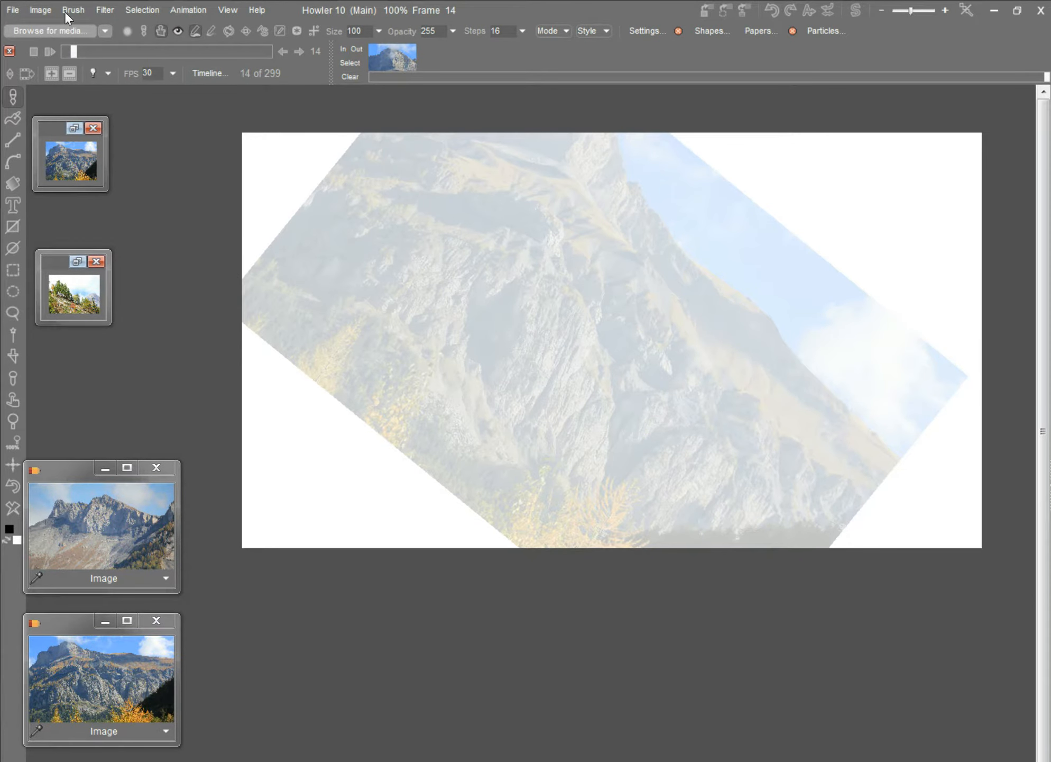
left_click_drag(76, 51, 66, 52)
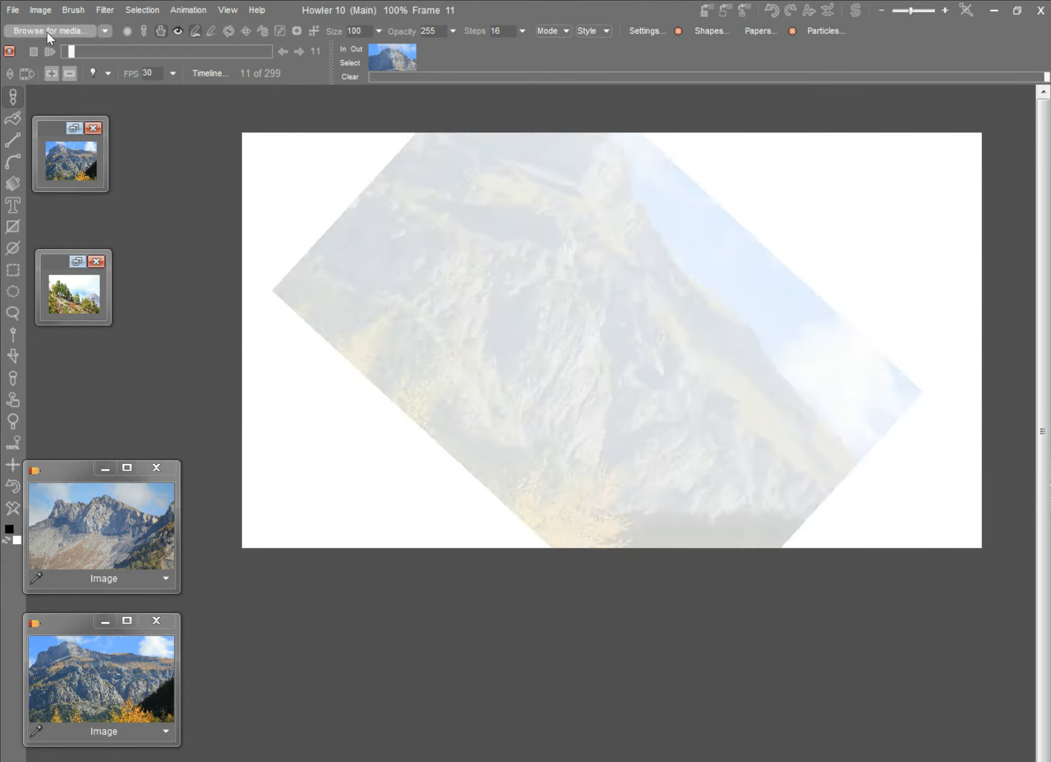
left_click_drag(72, 52, 64, 52)
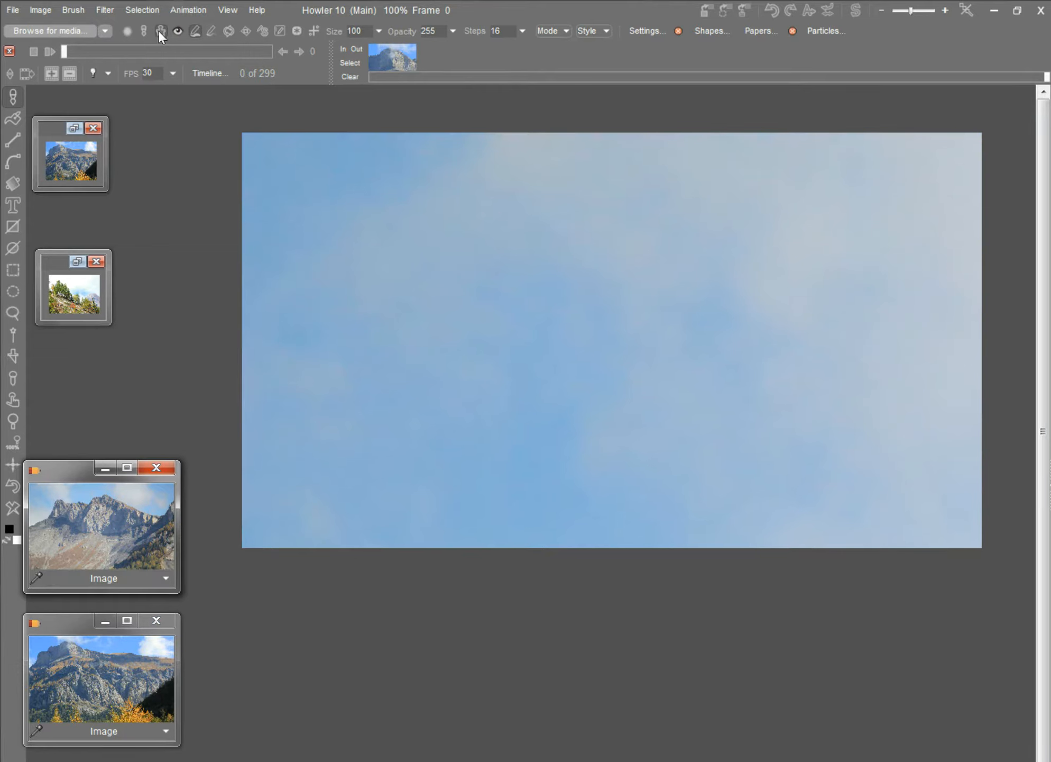
Step: Close the current document and create a new 960 x 540 QHD document with a white background
left_click(13, 10)
left_click(76, 30)
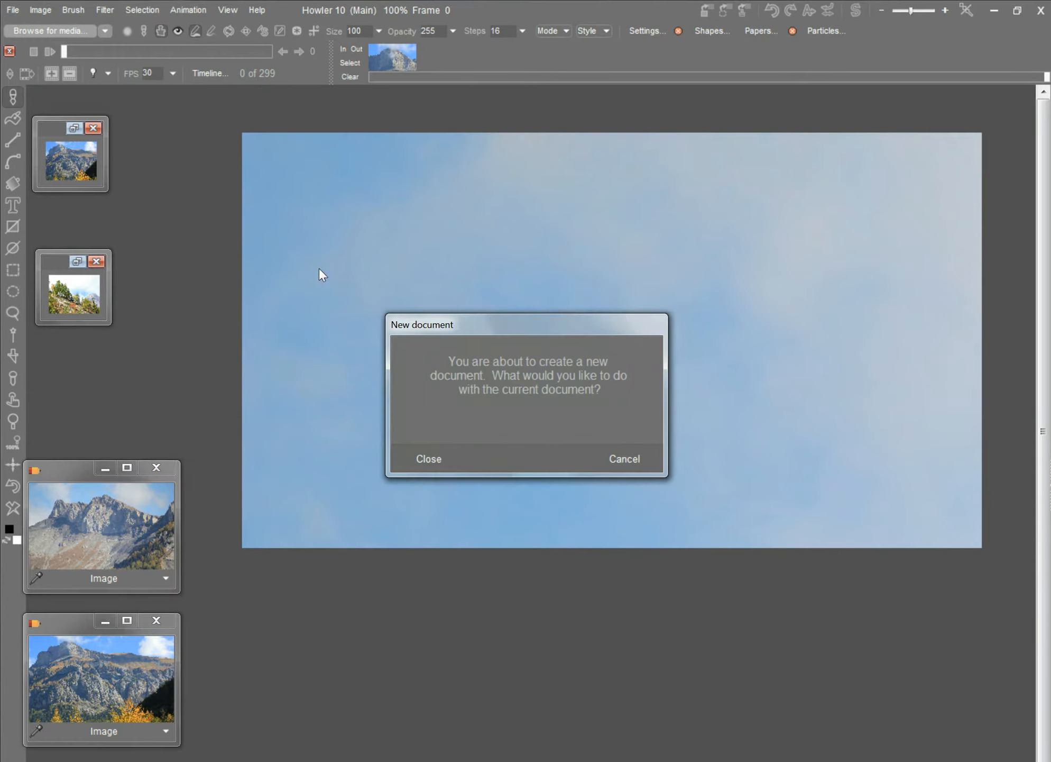
key("Return")
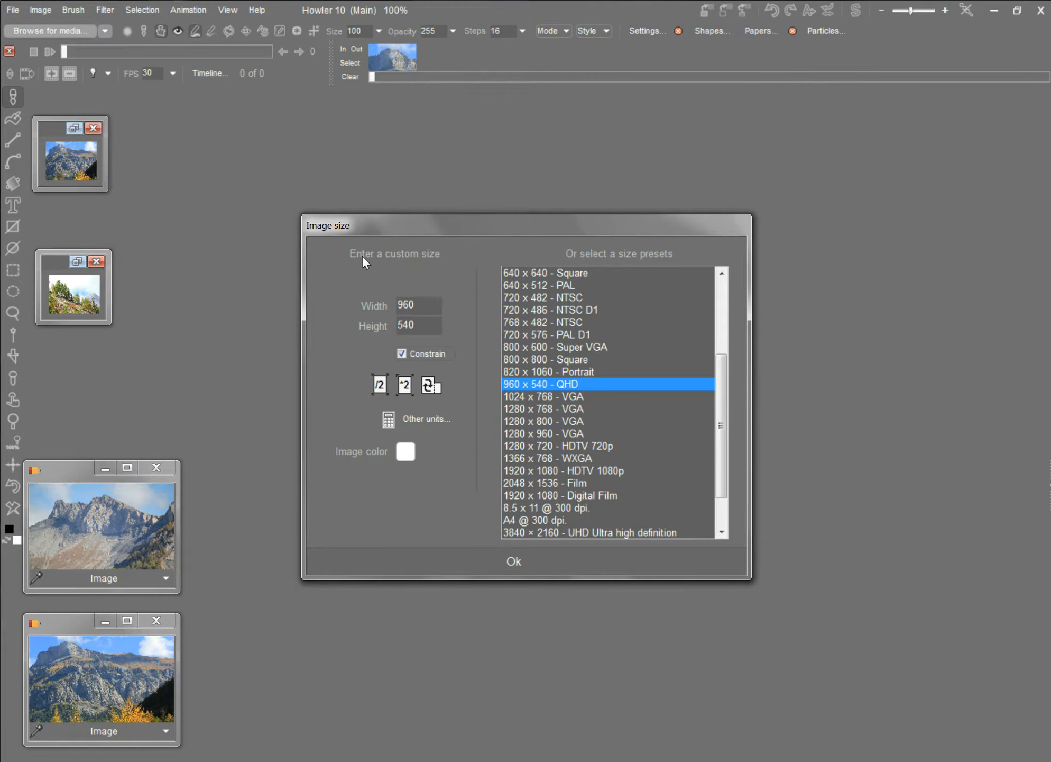
left_click(512, 562)
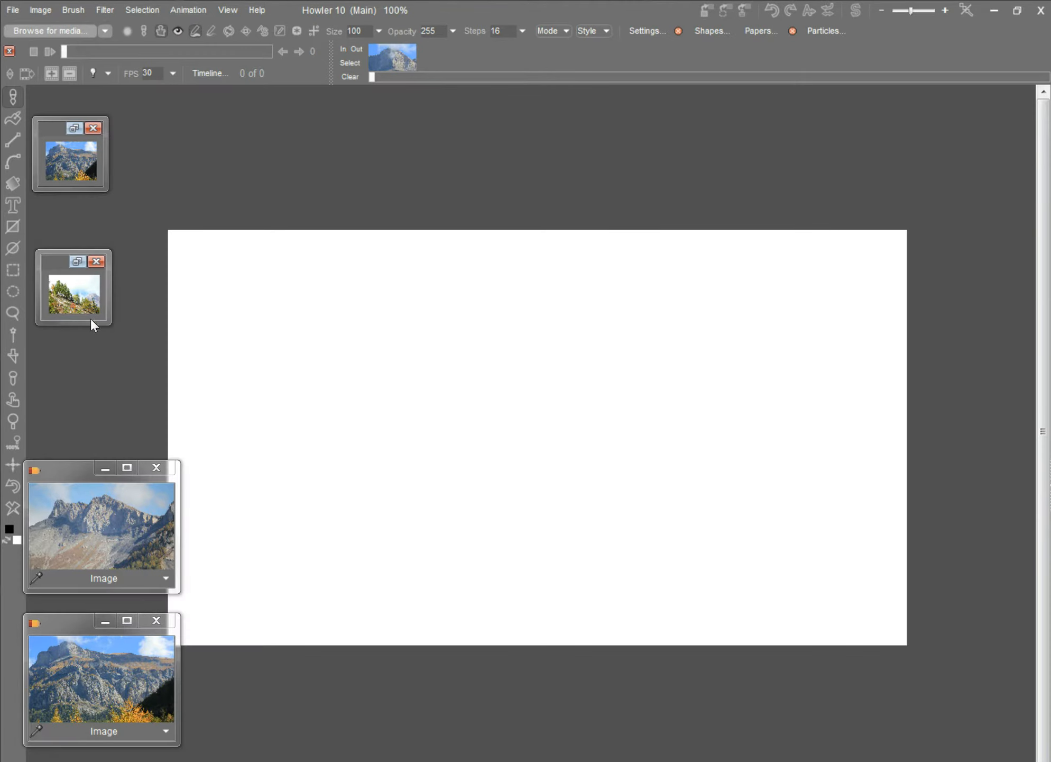
Step: Paste the stored grey mountain photo into the new document, scaled to fit the canvas
left_click(137, 479)
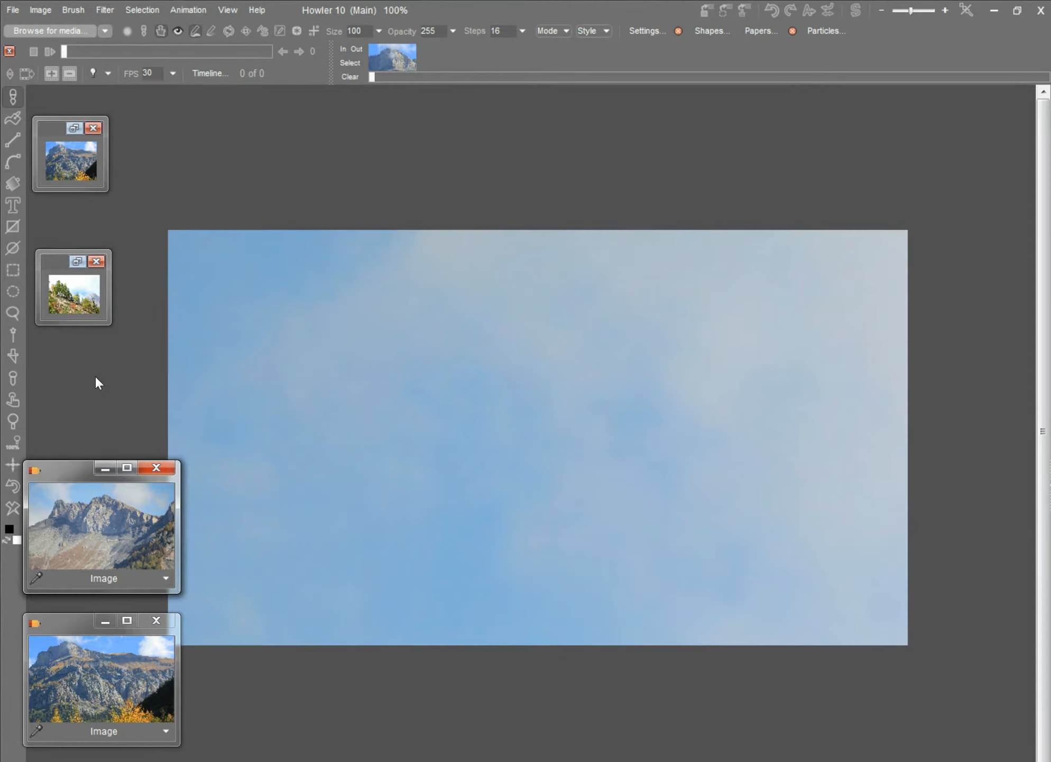
left_click(167, 578)
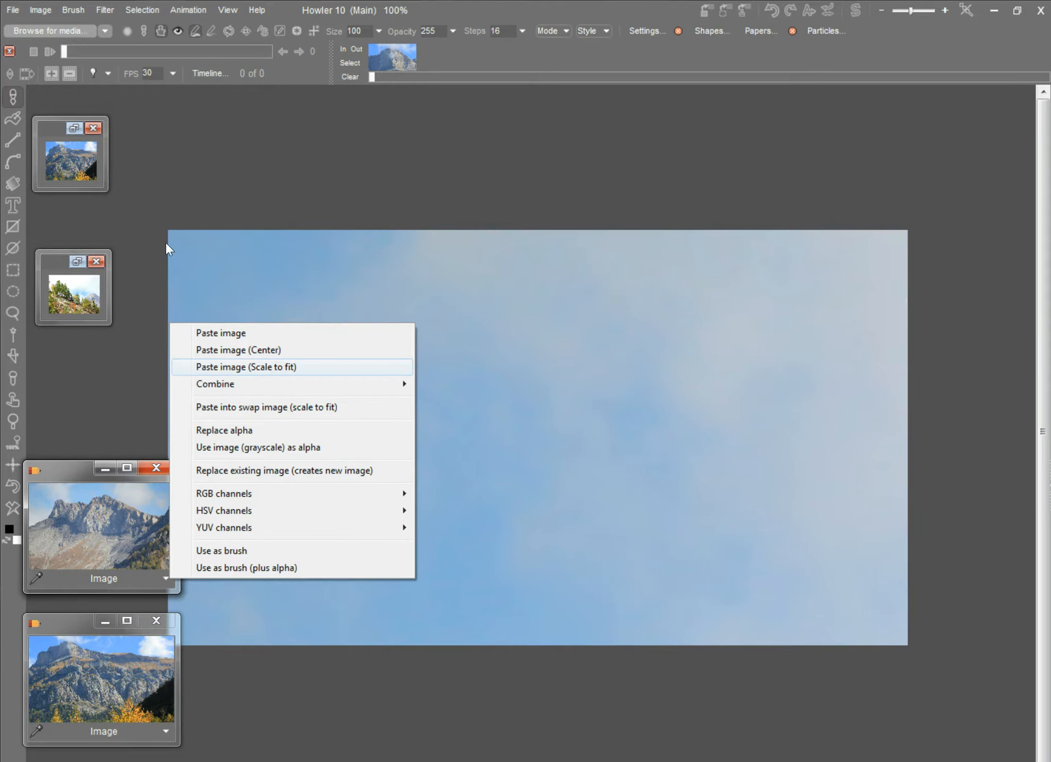
left_click(275, 366)
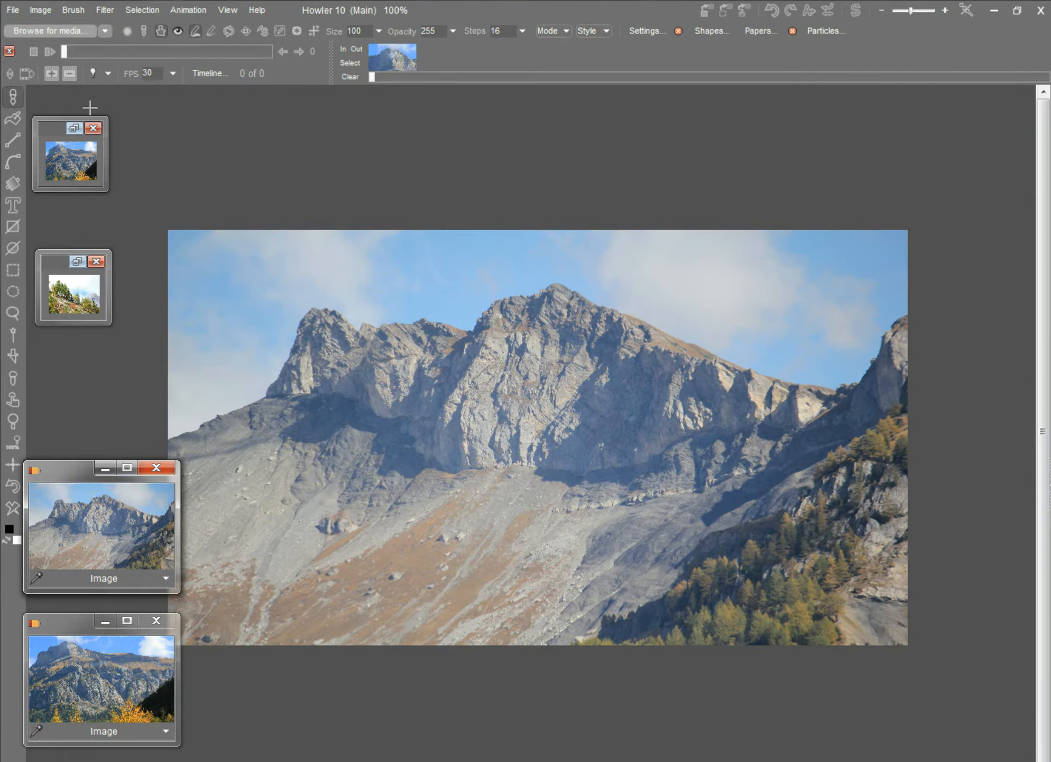
Step: Store a copy of the fitted grey mountain image, replacing its oversized stored original
left_click(31, 7)
left_click(58, 104)
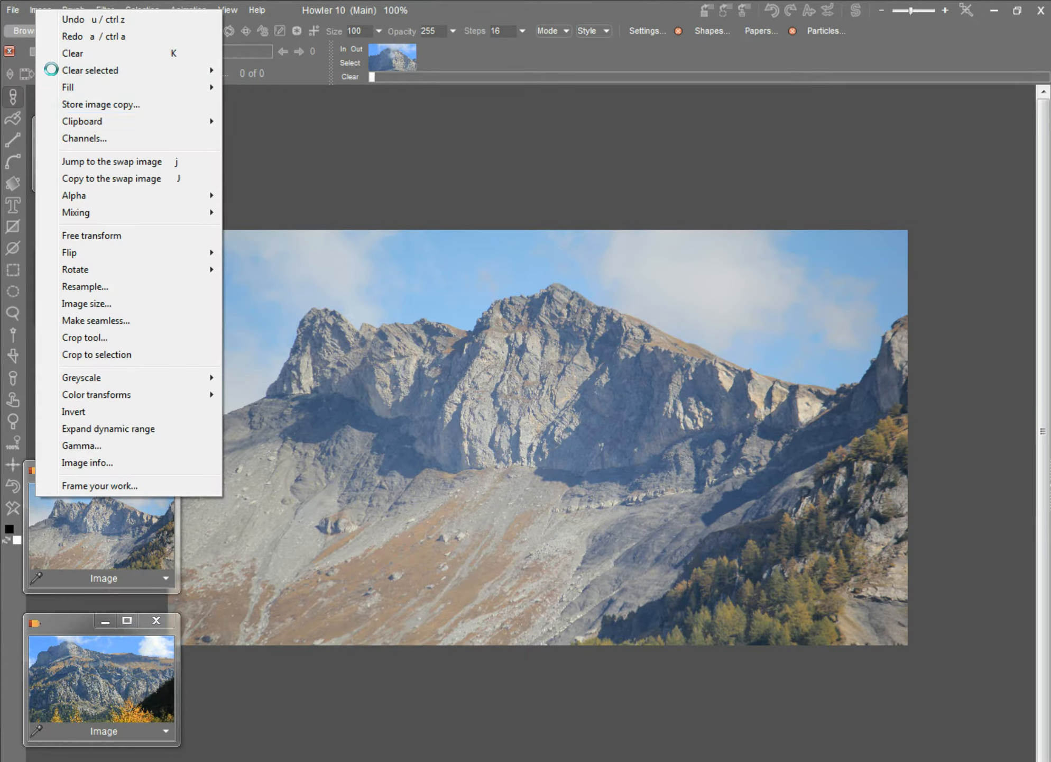
left_click_drag(64, 628, 81, 407)
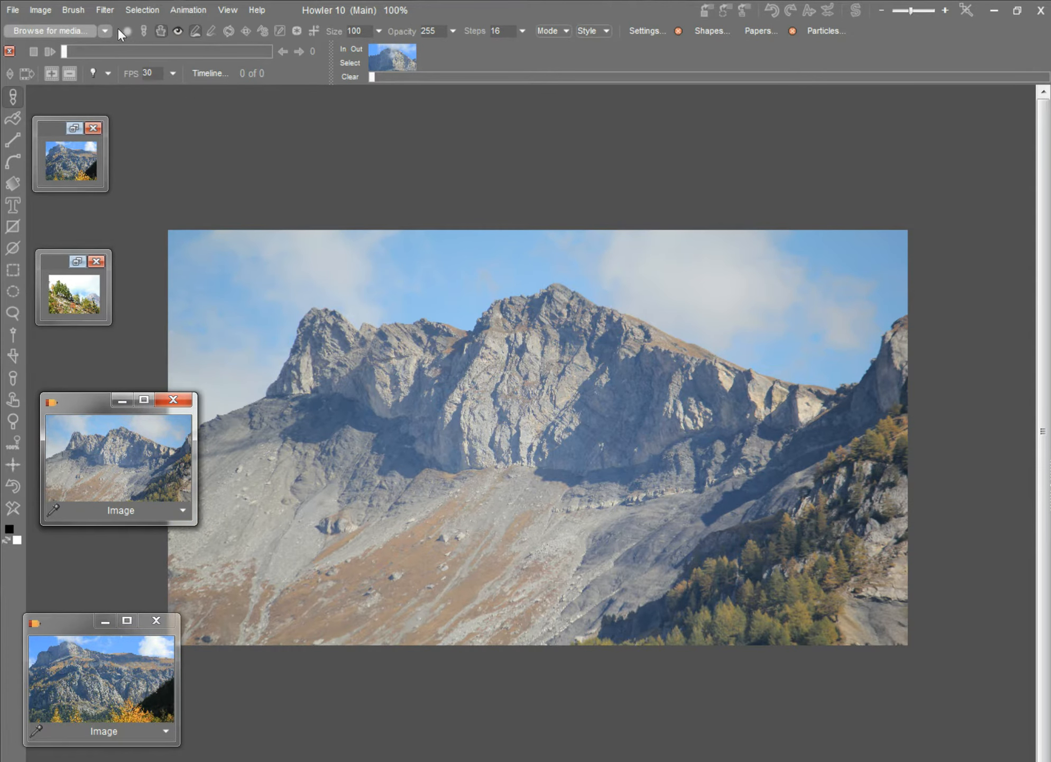
Step: Create a 2-frame animation at 30 fps, initialized by copying the current frame
left_click(171, 11)
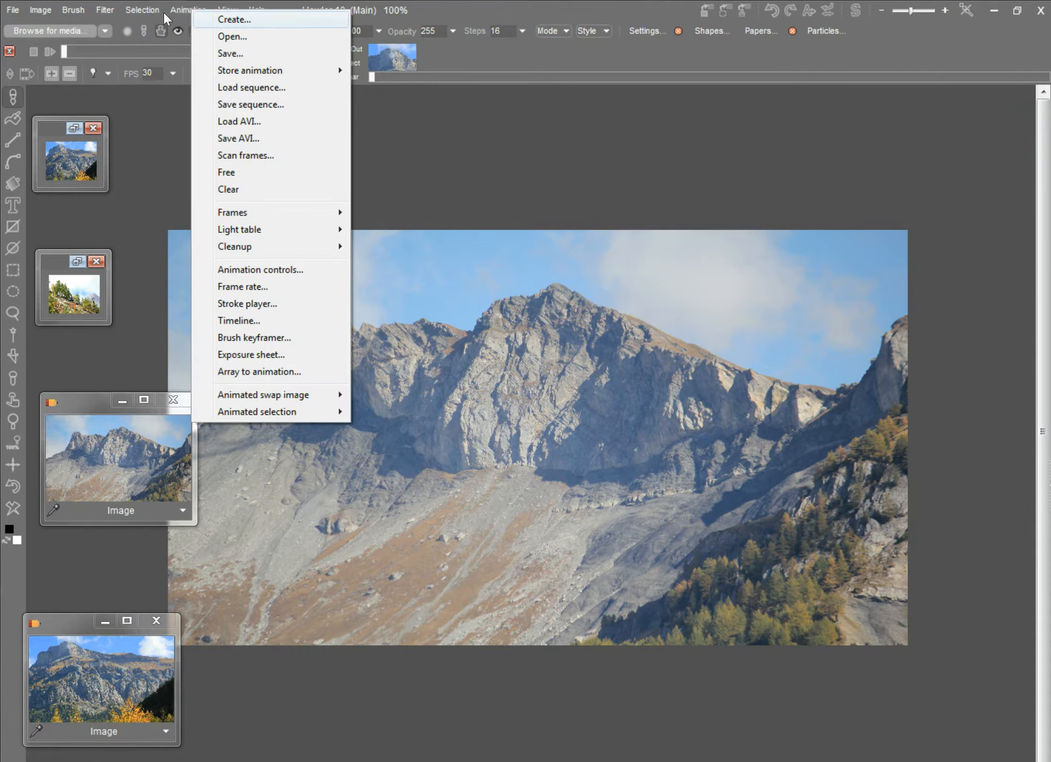
key("Return")
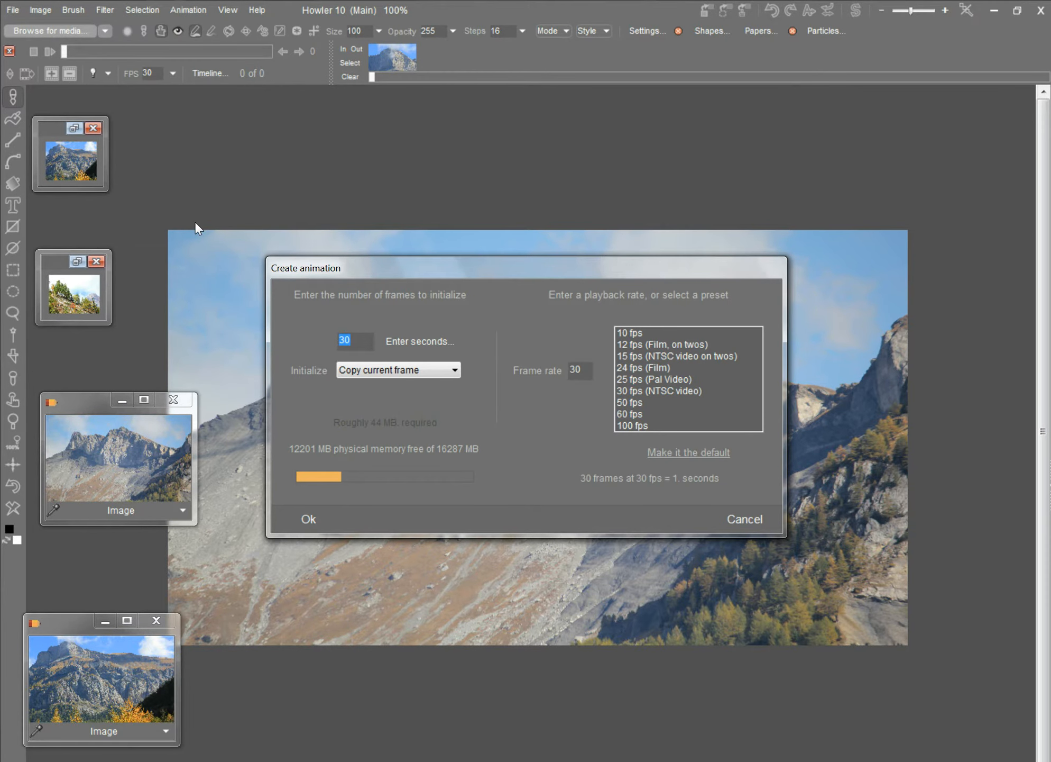
type("2")
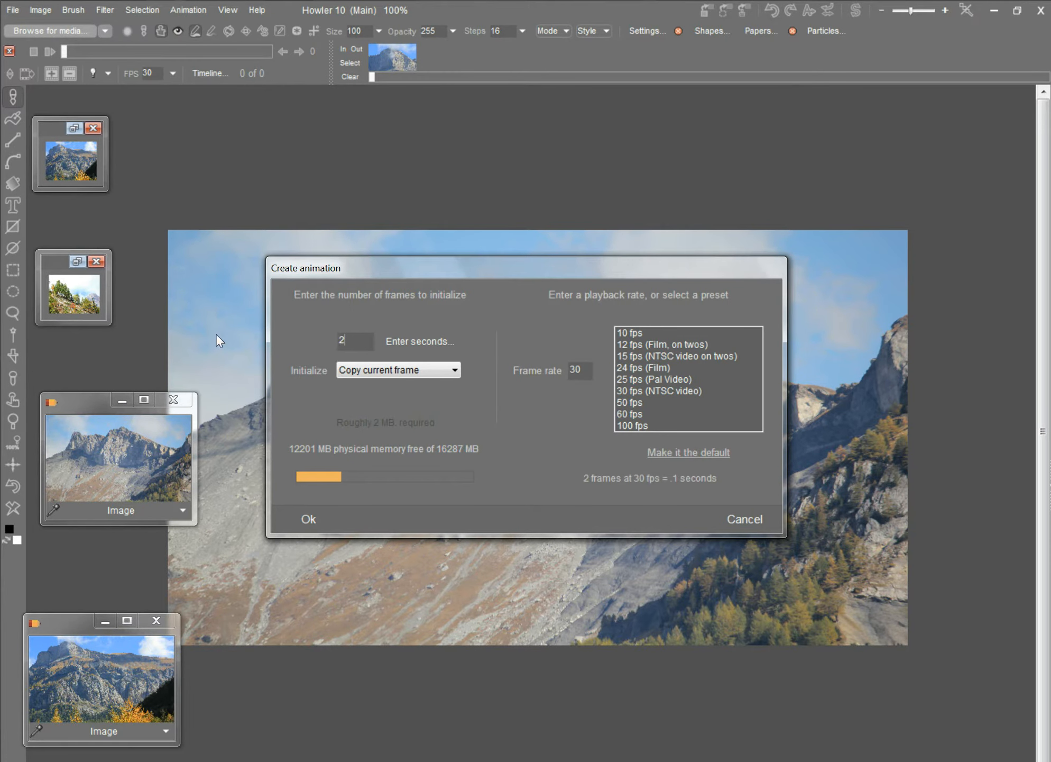
key("Return")
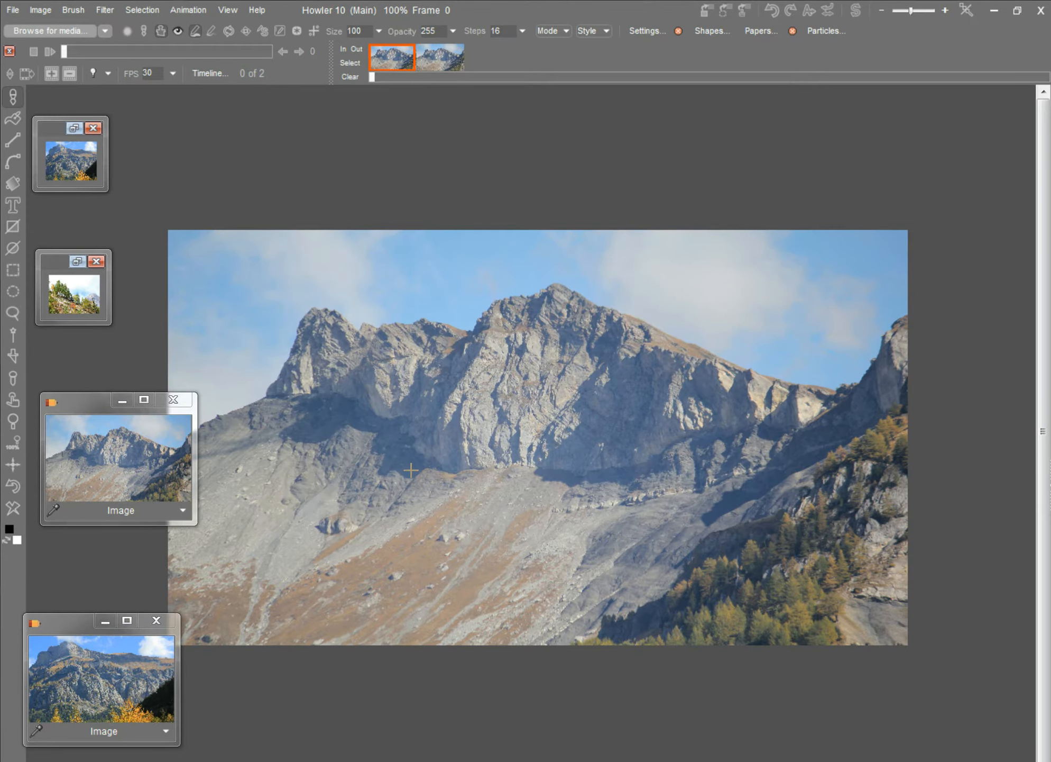
Step: Go to frame 1 and paste the stored mountain photo with the yellow trees, scaled to fit
left_click(439, 61)
left_click(398, 59)
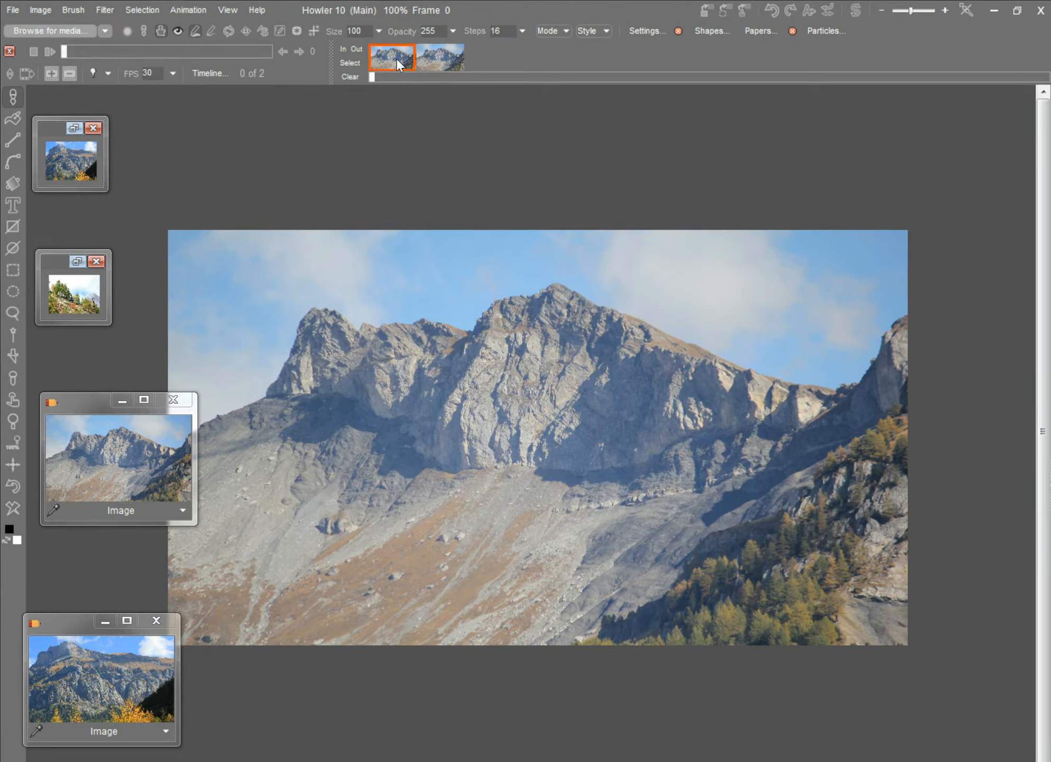
left_click(298, 52)
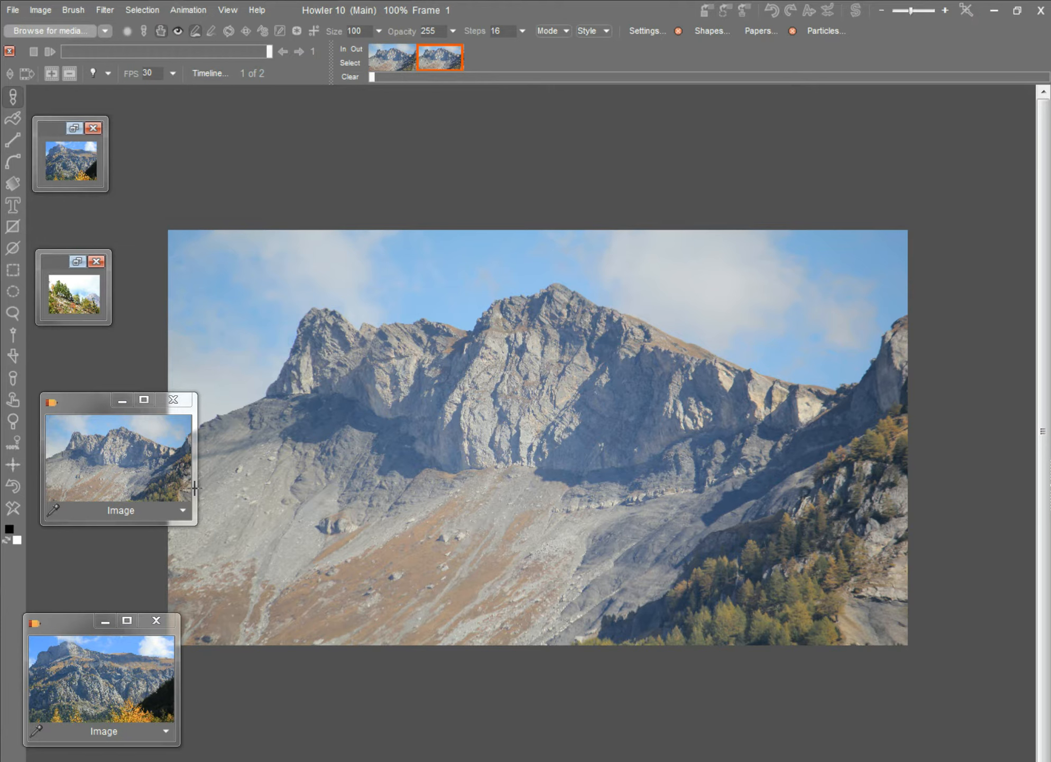
right_click(111, 487)
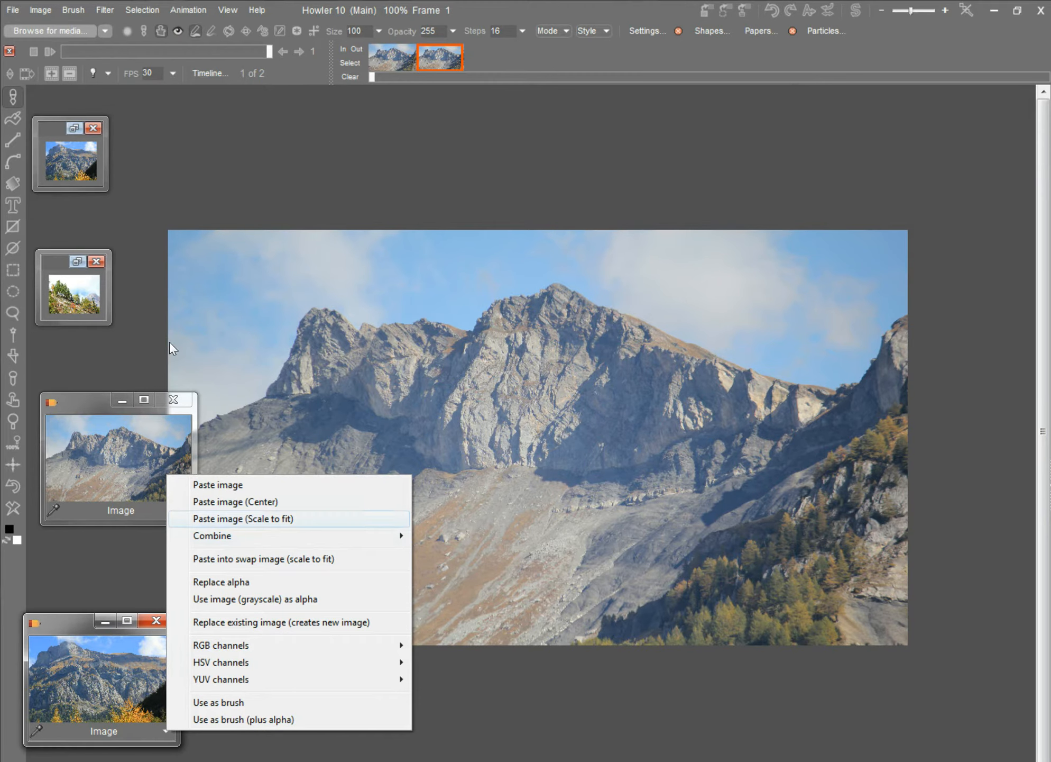
left_click(254, 516)
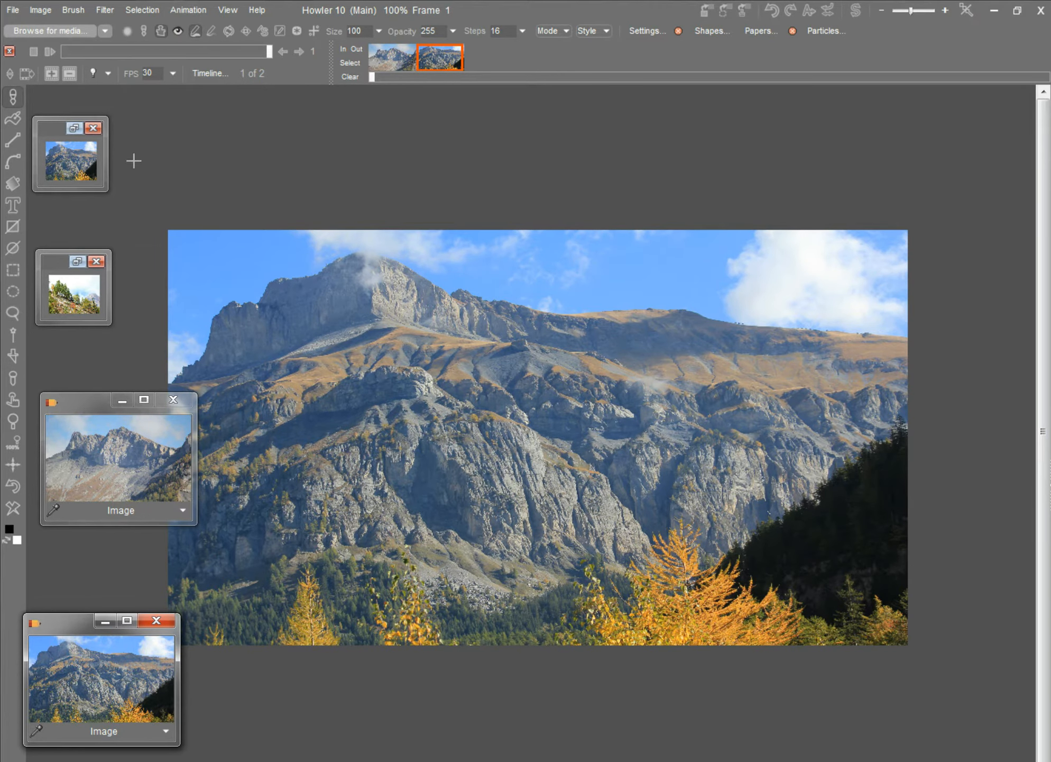
Step: Store a copy of frame 1's image, discard the oversized stored original and move the copy below the other stored image
left_click(34, 9)
left_click(61, 102)
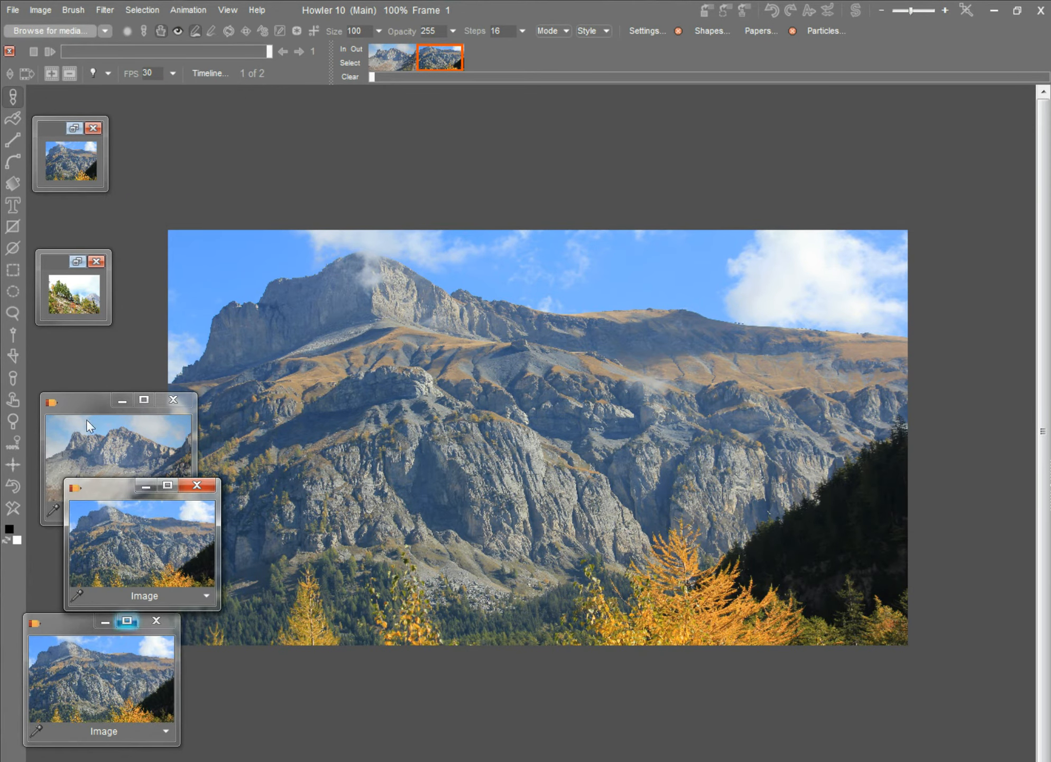
left_click(88, 655)
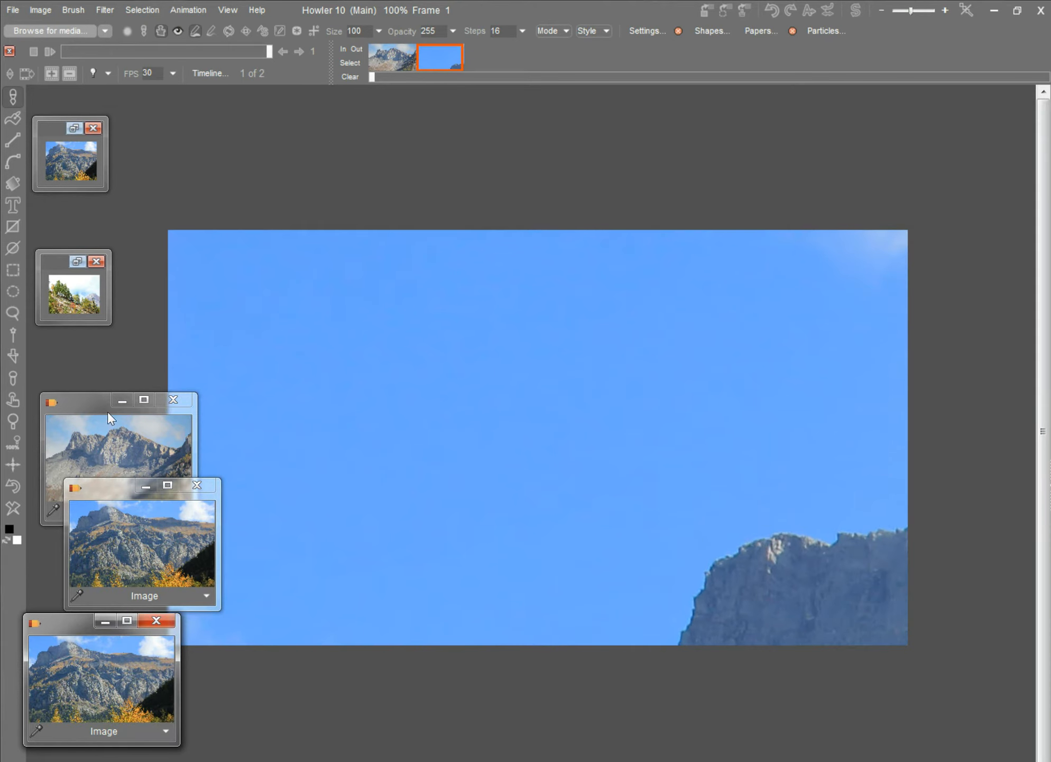
left_click(158, 619)
left_click_drag(95, 485, 75, 586)
Step: Paste both stored copies into frame 1 in turn, ending with the yellow-tree mountain, and switch between frames 0 and 1
left_click(77, 434)
left_click(87, 642)
left_click_drag(392, 57, 437, 61)
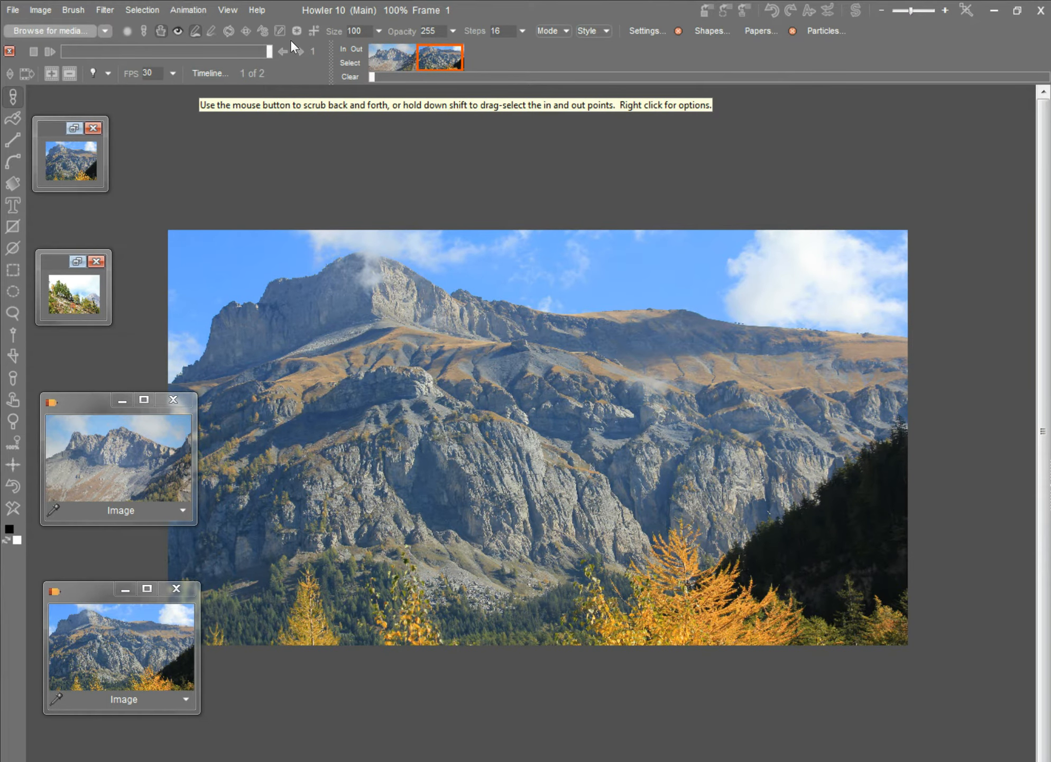
Step: Store the two-frame animation to memory as a separate buffer
right_click(266, 36)
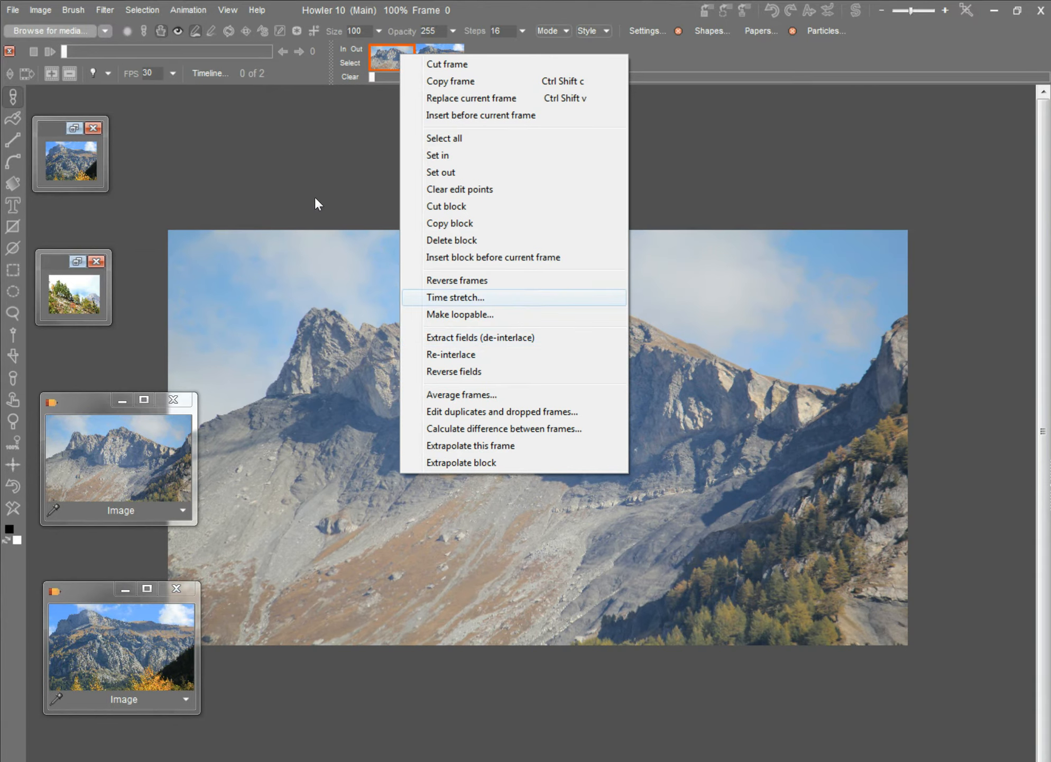
left_click(259, 5)
left_click(187, 9)
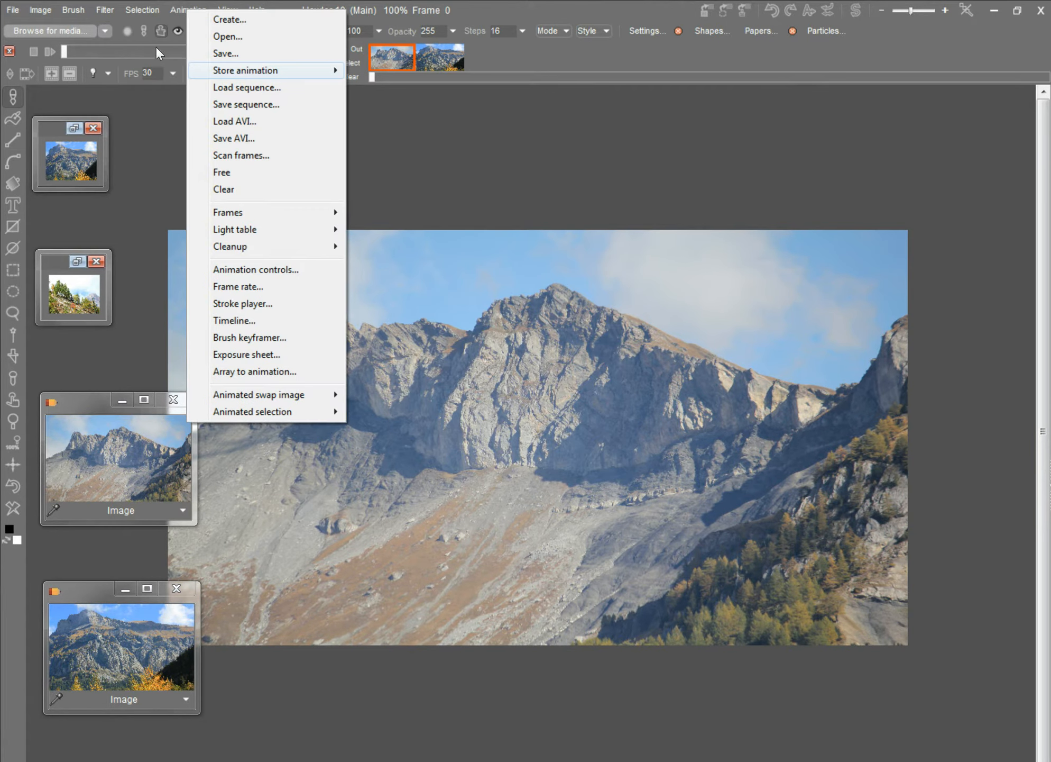
mouse_move(235, 71)
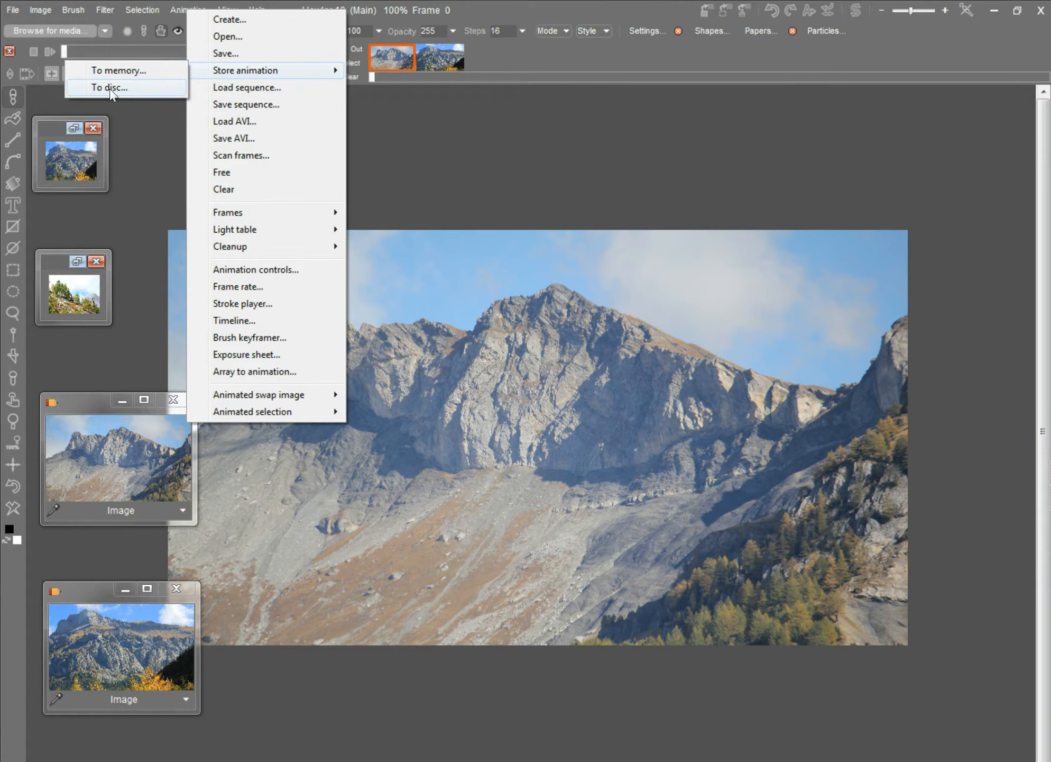
left_click(74, 70)
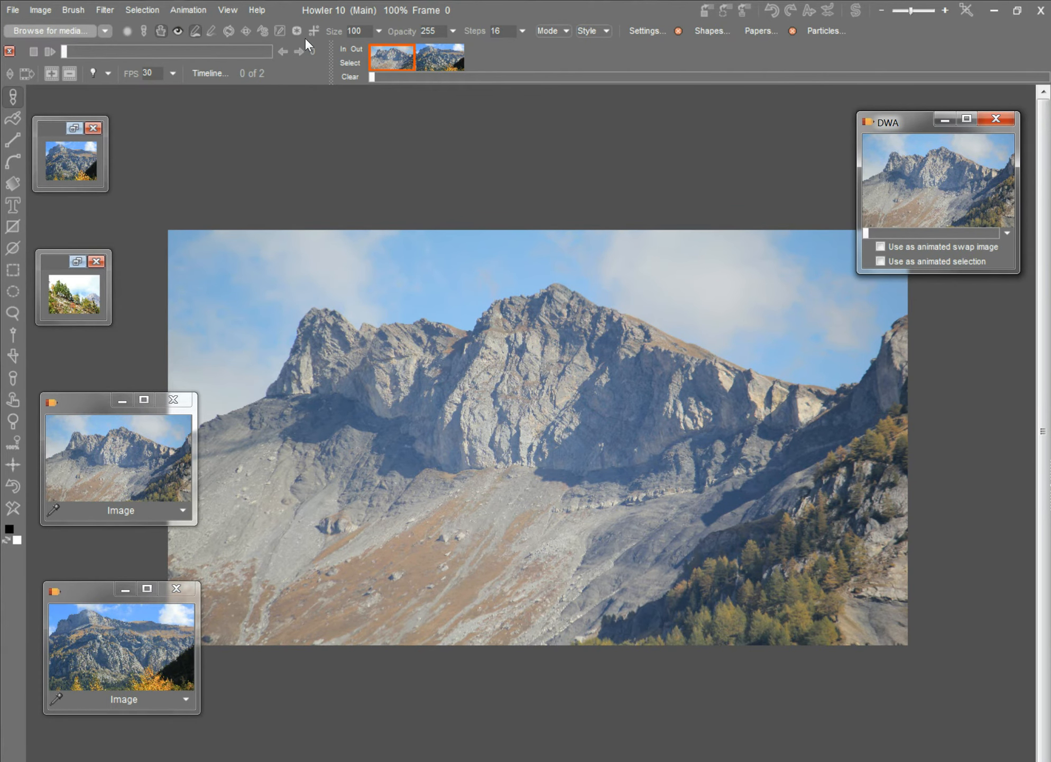
Step: Time-stretch the two-frame animation to 128 new frames with frame blending, and play the resulting cross-fade
right_click(458, 58)
key("Up")
key("Up")
key("Up")
key("Up")
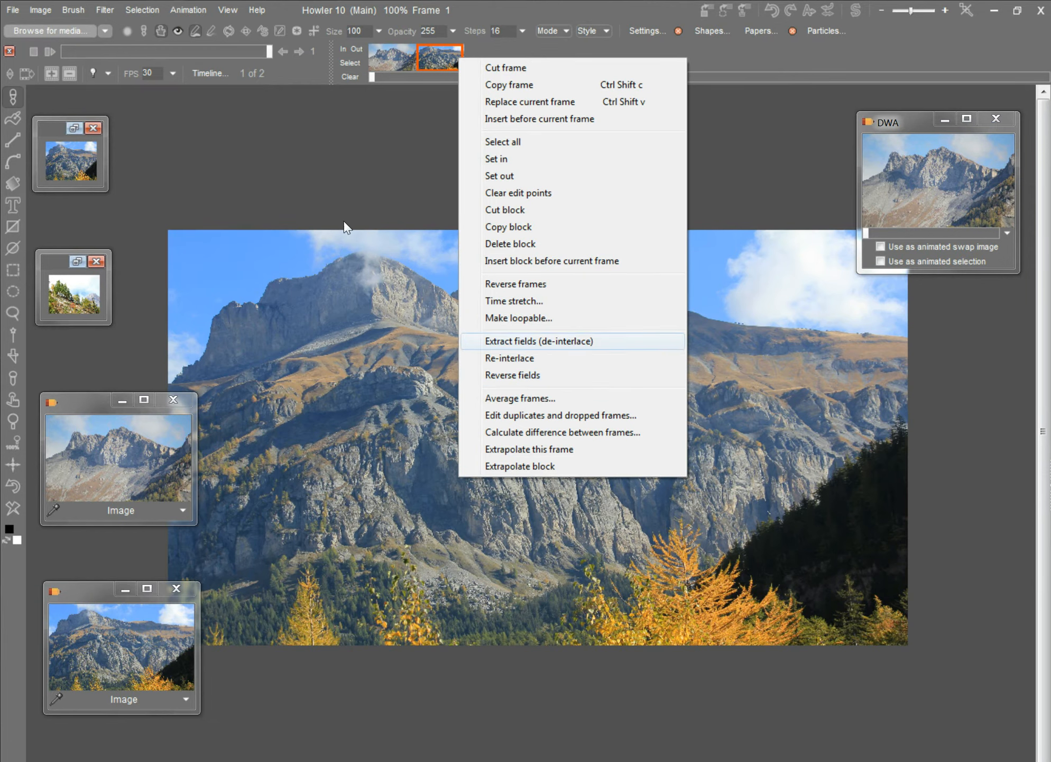
key("Return")
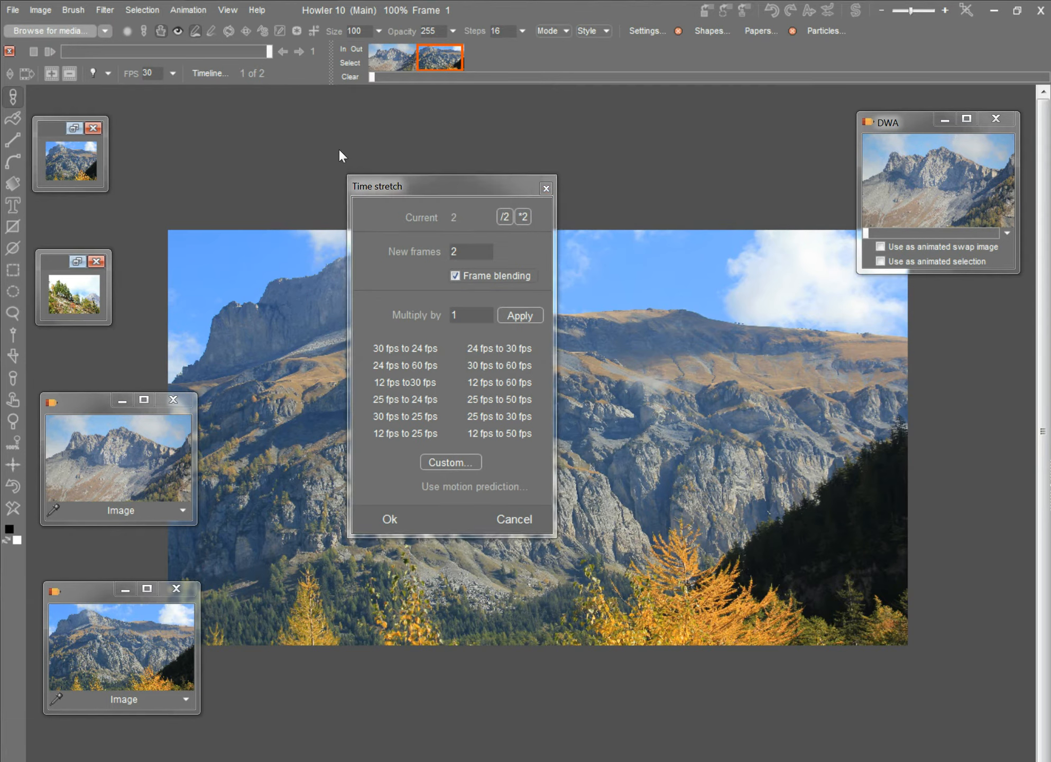
left_click(524, 217)
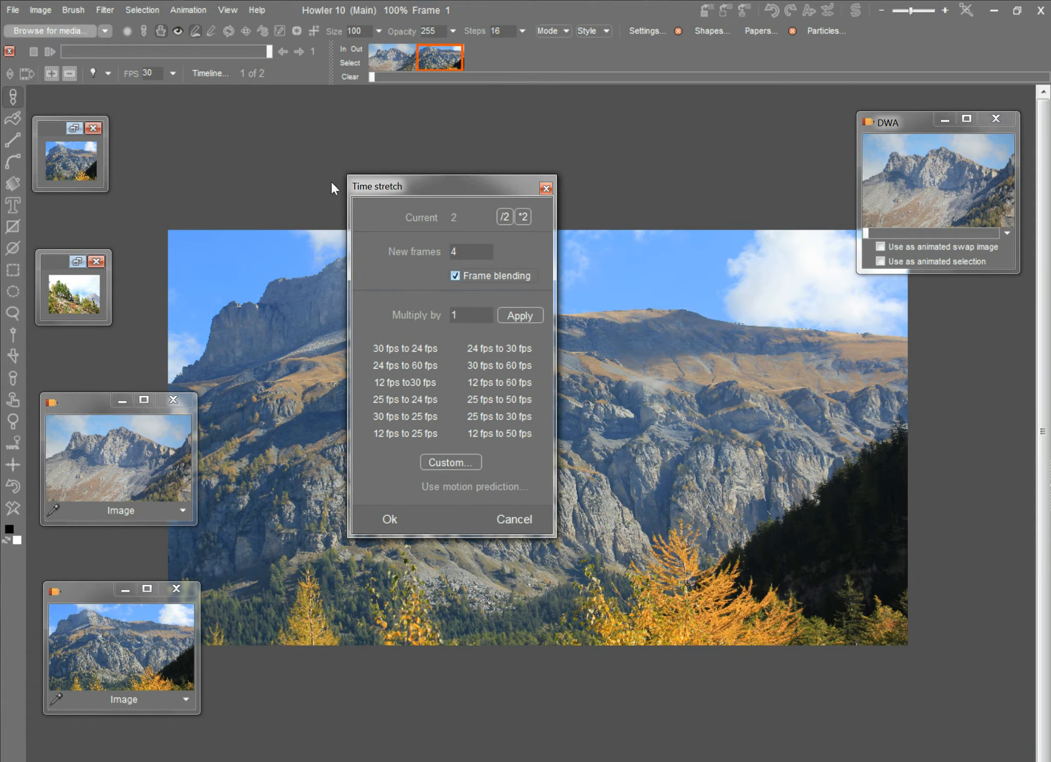
left_click(523, 217)
left_click(523, 216)
key("space")
key("space")
key("space")
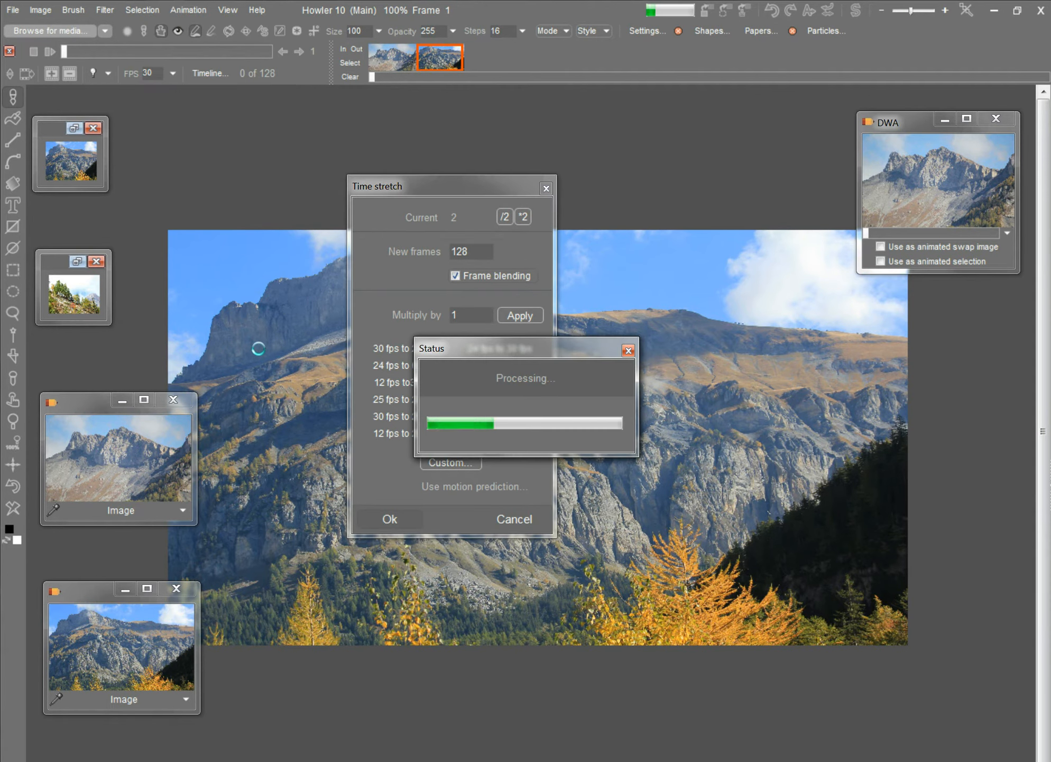
key("space")
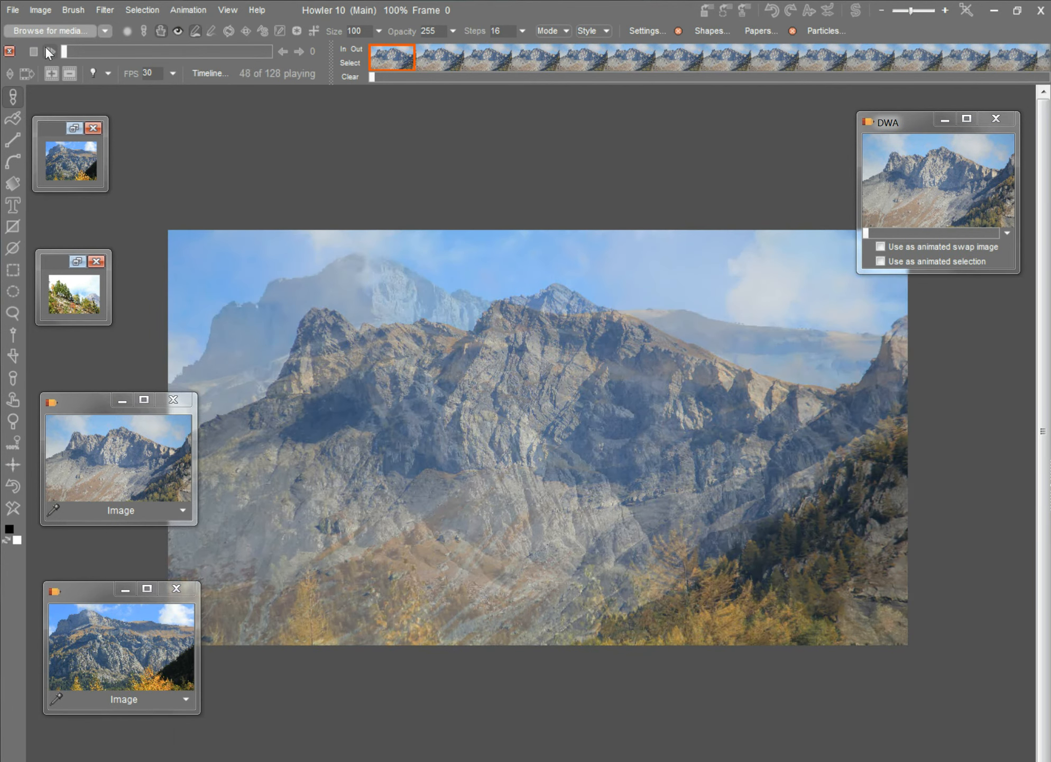
left_click_drag(55, 32, 25, 39)
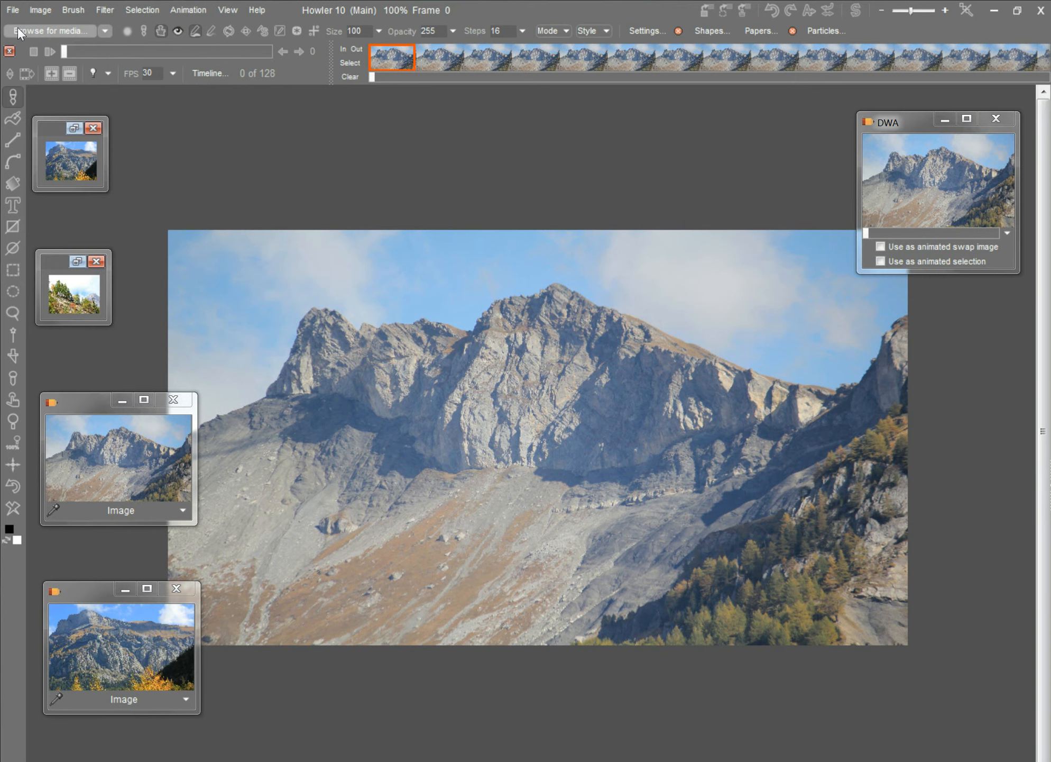